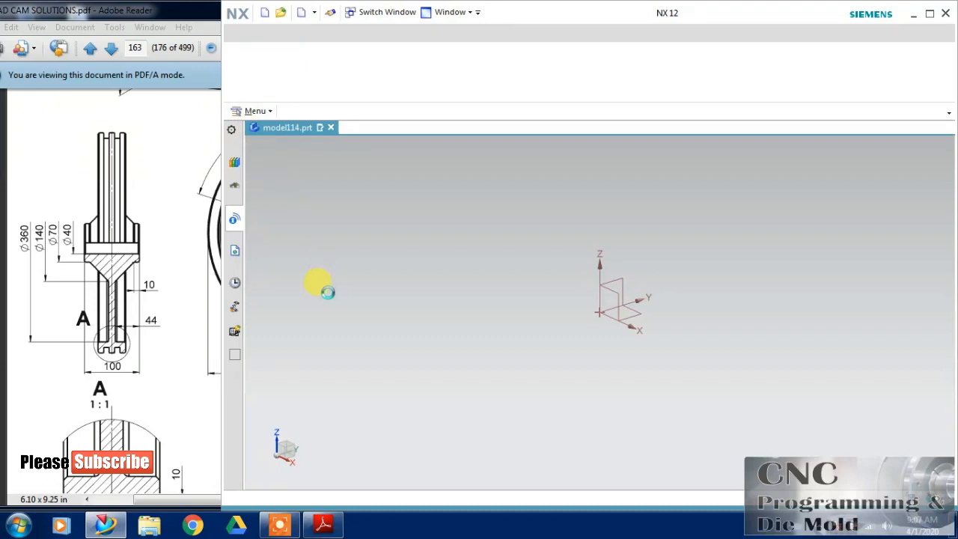
Consult the wheel drawing in the PDF and start a new sketch in the NX part
left_click_drag(111, 346, 112, 236)
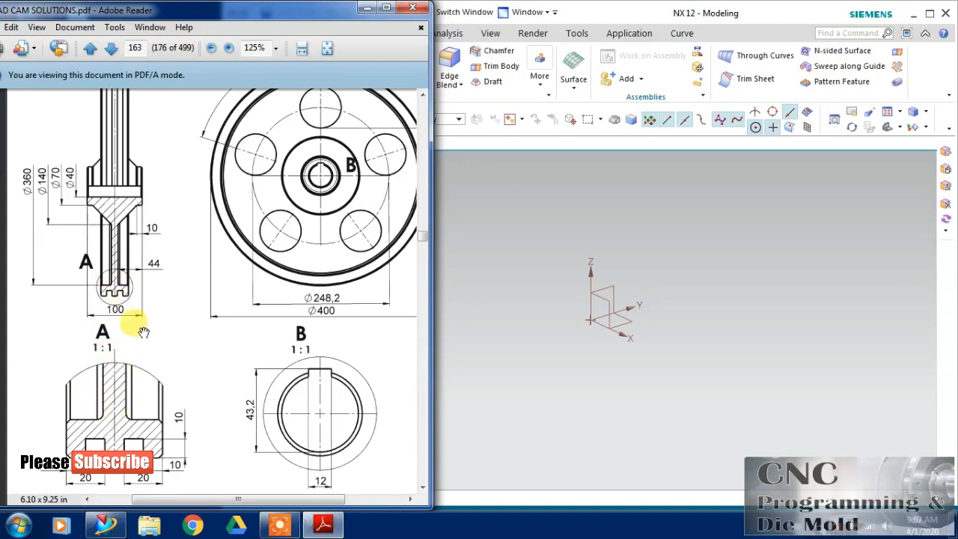
left_click(581, 199)
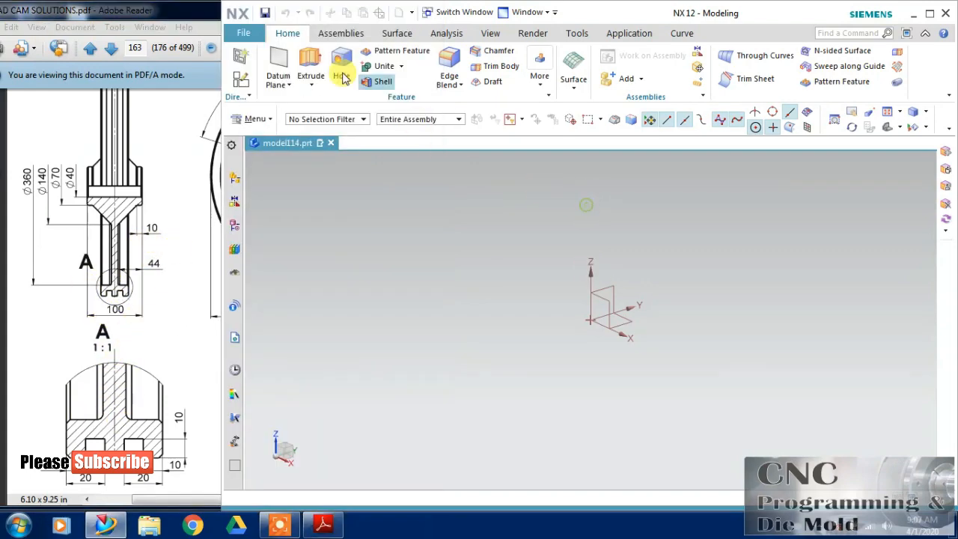
left_click(241, 76)
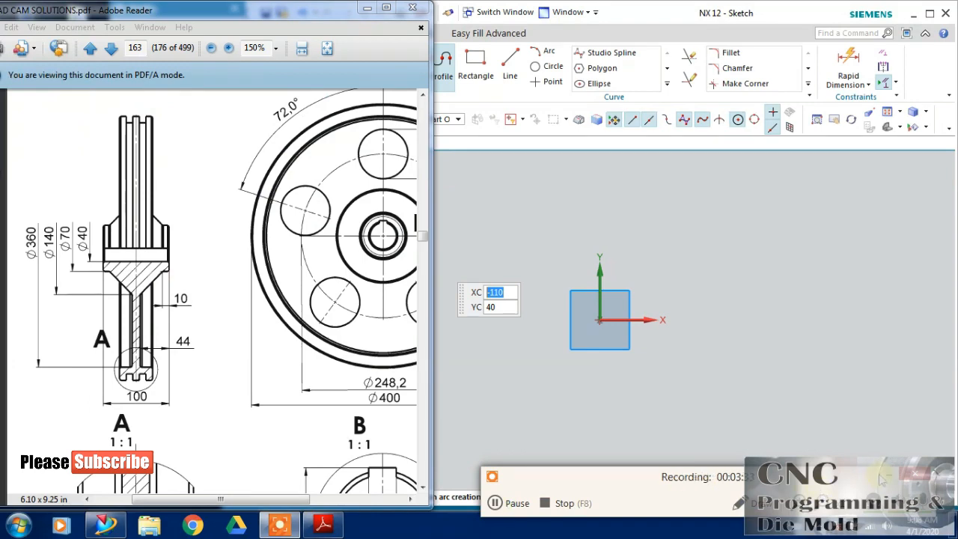
left_click(887, 475)
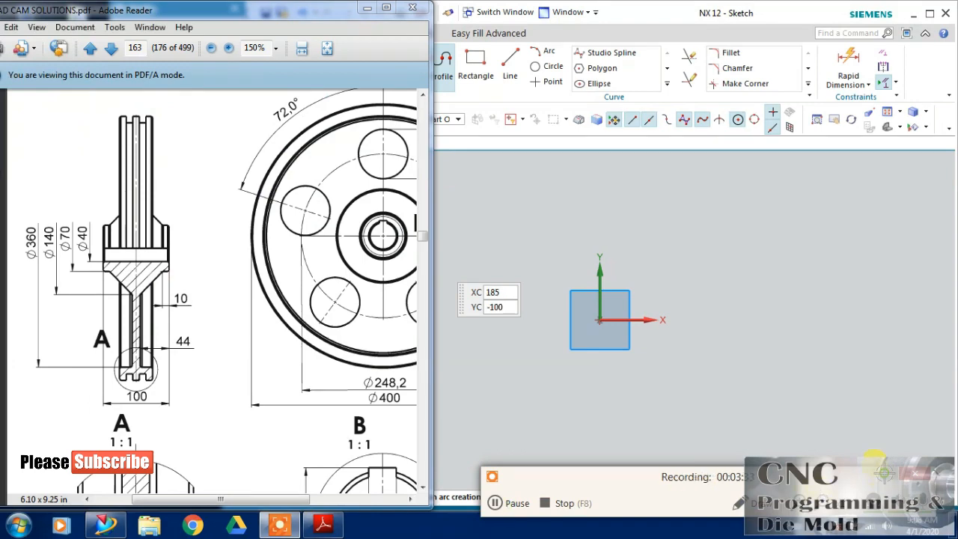
Begin the wheel's half-section profile on the Y axis below the origin with a 25 mm line toward -X and a 10 mm line downward
left_click_drag(195, 275, 163, 288)
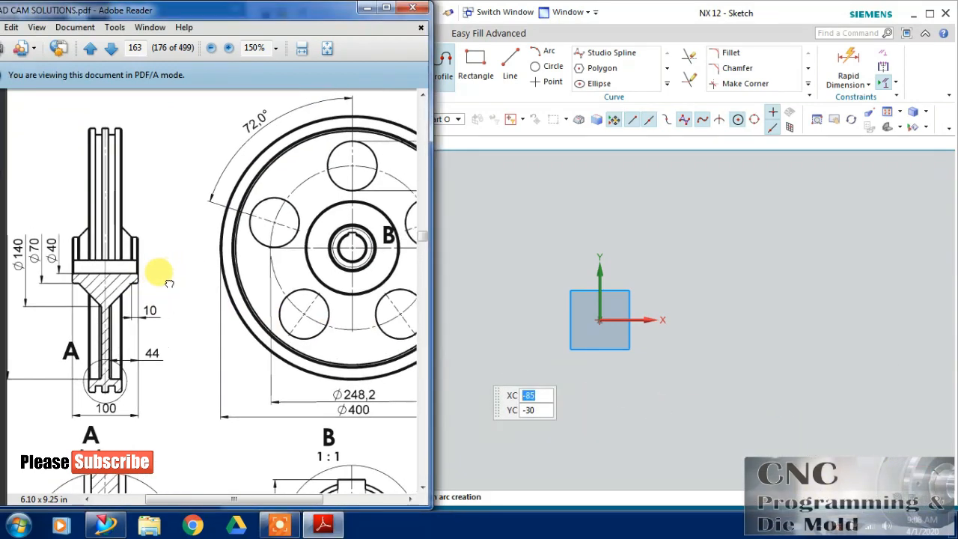
left_click_drag(348, 256, 353, 221)
left_click_drag(156, 253, 187, 275)
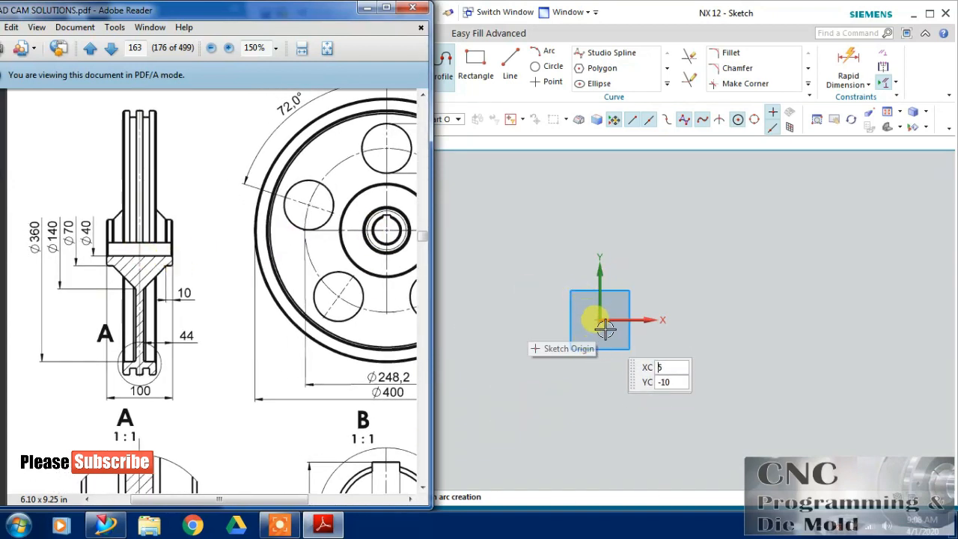
left_click(601, 355)
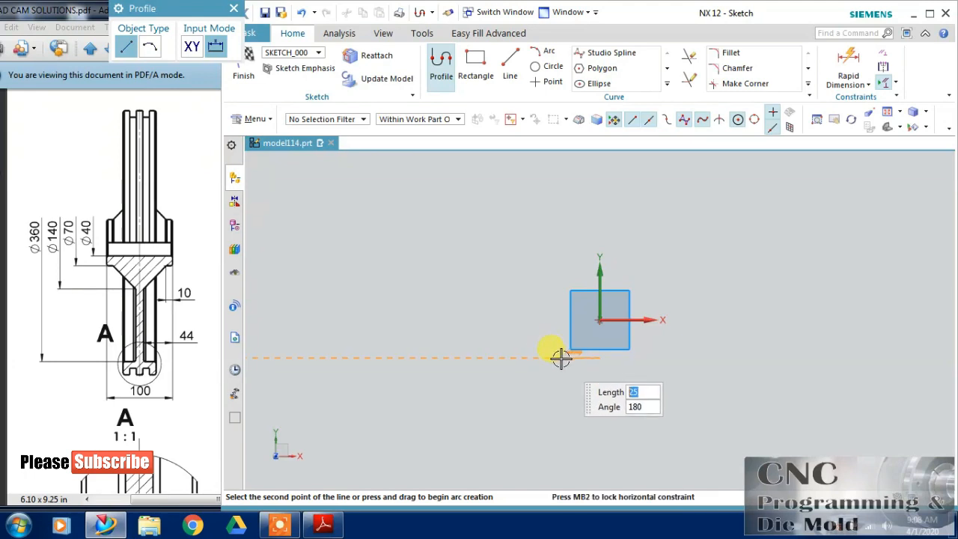
left_click(561, 358)
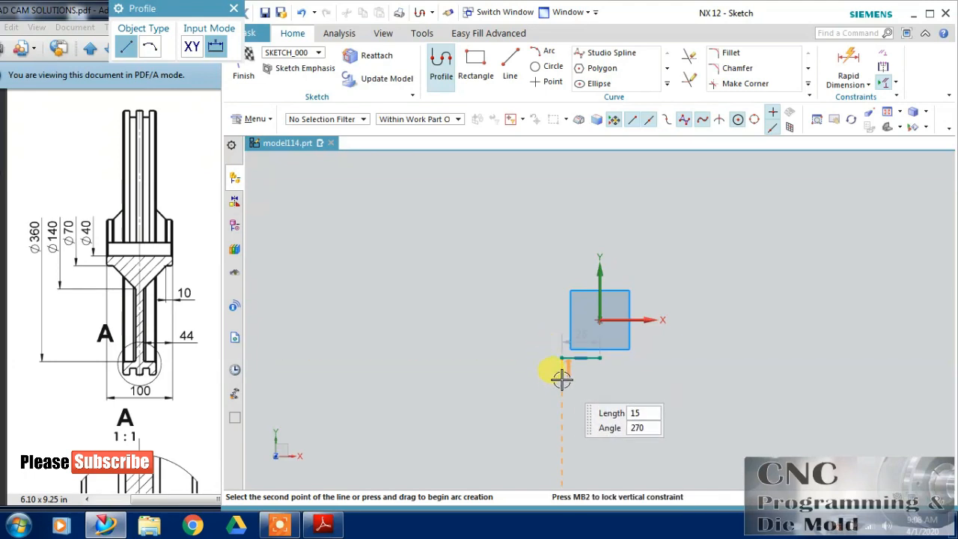
right_click(562, 379)
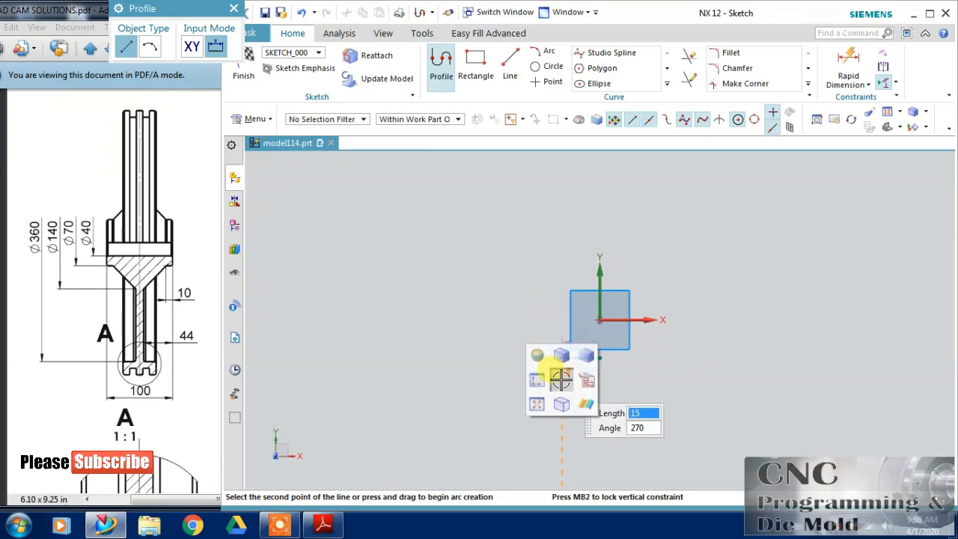
mouse_move(561, 379)
middle_mouse_down("shift")
mouse_move(574, 311)
mouse_move(533, 207)
middle_mouse_up("shift")
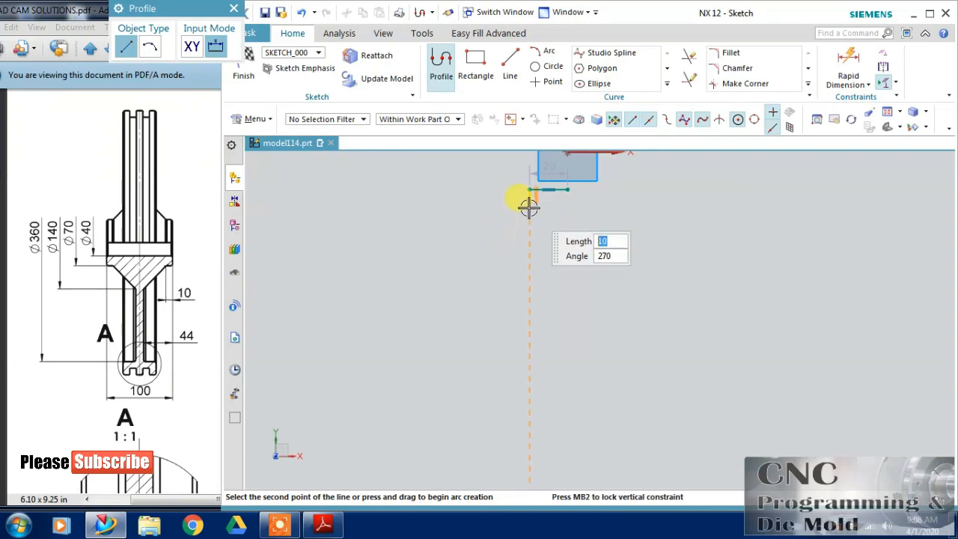
left_click(531, 208)
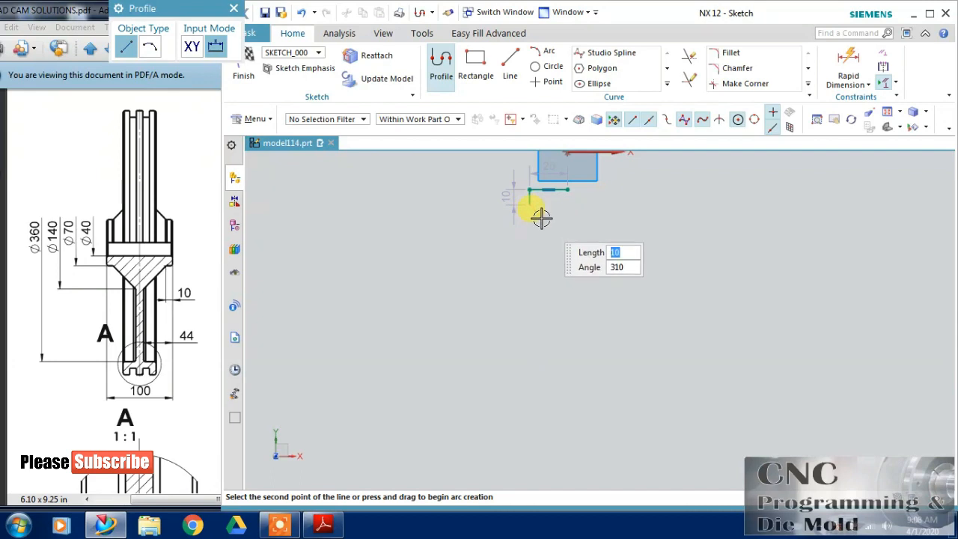
Continue the profile with a 5 mm line toward +X, an inward slope about 23 mm long and a 40 mm vertical web line downward
scroll(539, 204, "up", 3)
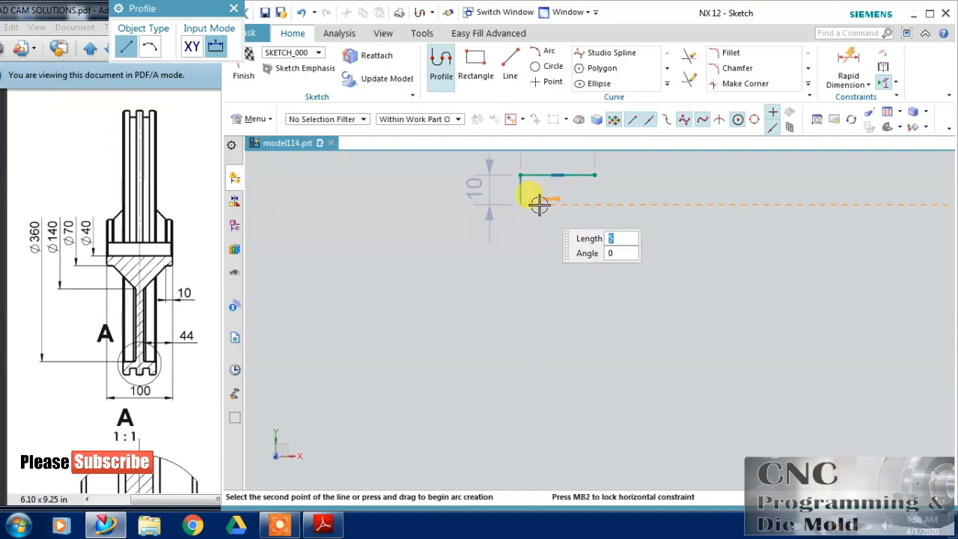
left_click(533, 203)
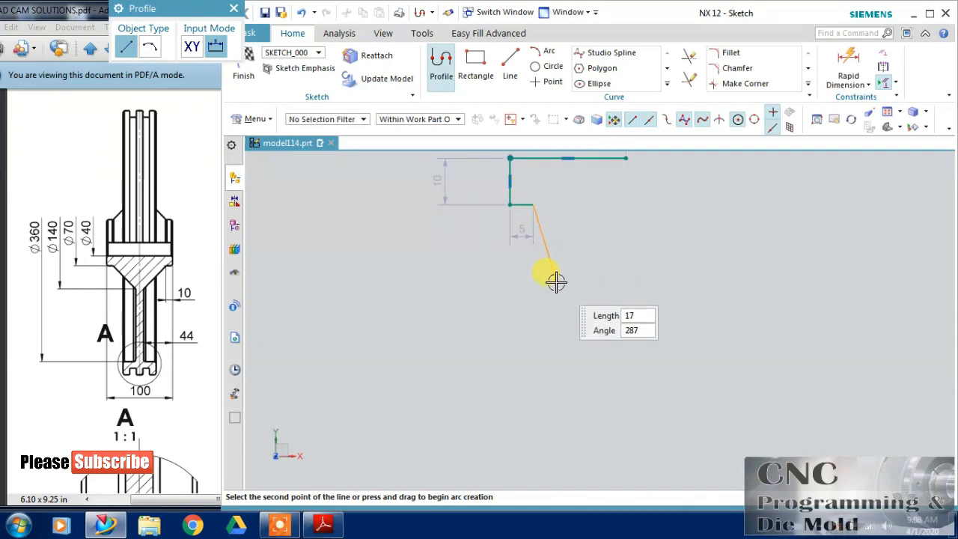
left_click(610, 279)
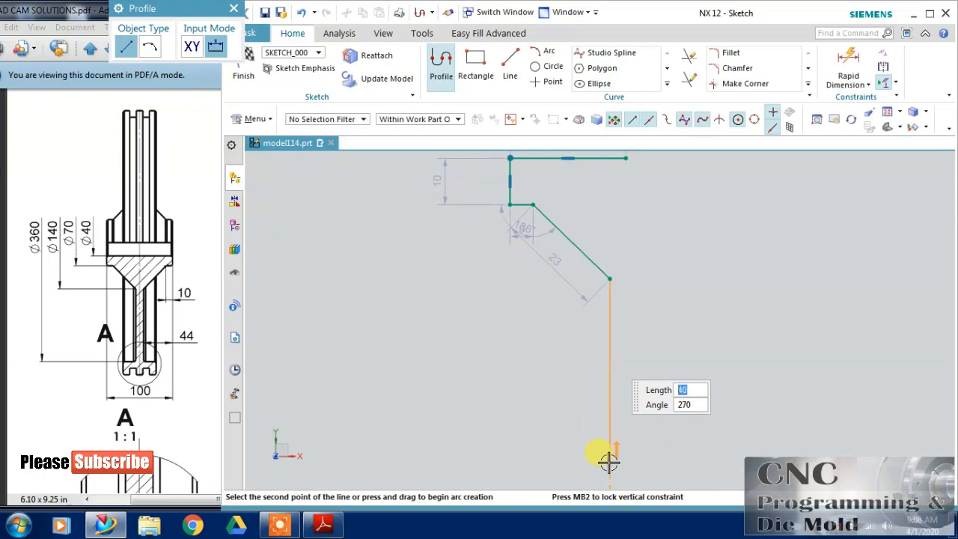
left_click(609, 463)
Following detail A, draw the rim outline with an 11 mm line toward -X, a 7 mm line downward and a 3.5 mm line toward +X
middle_click_drag(610, 442, 629, 233, "shift")
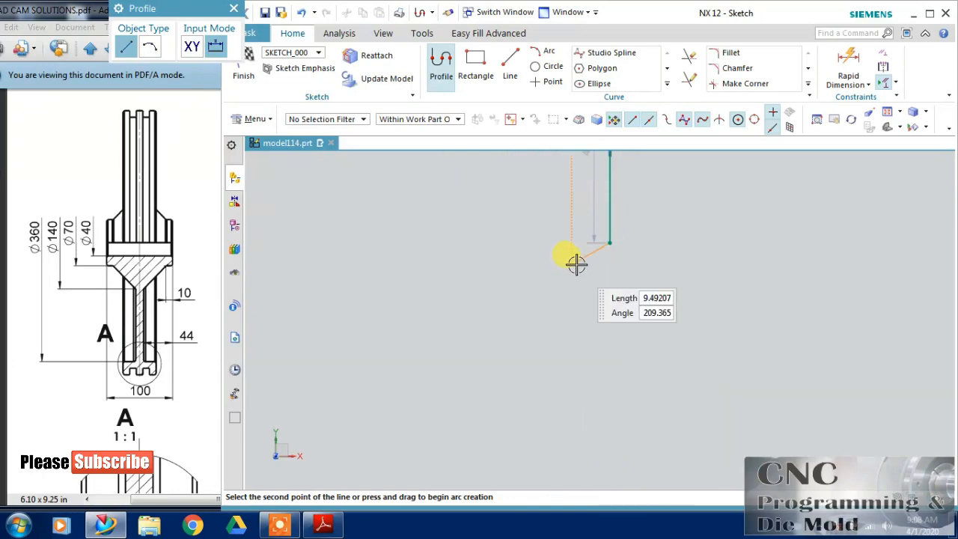
left_click_drag(159, 421, 172, 212)
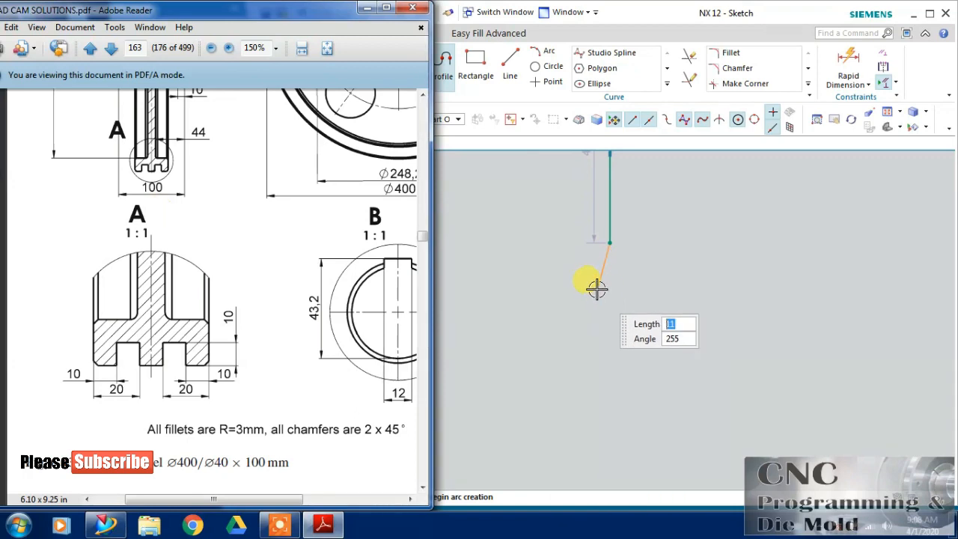
left_click(560, 240)
left_click(560, 266)
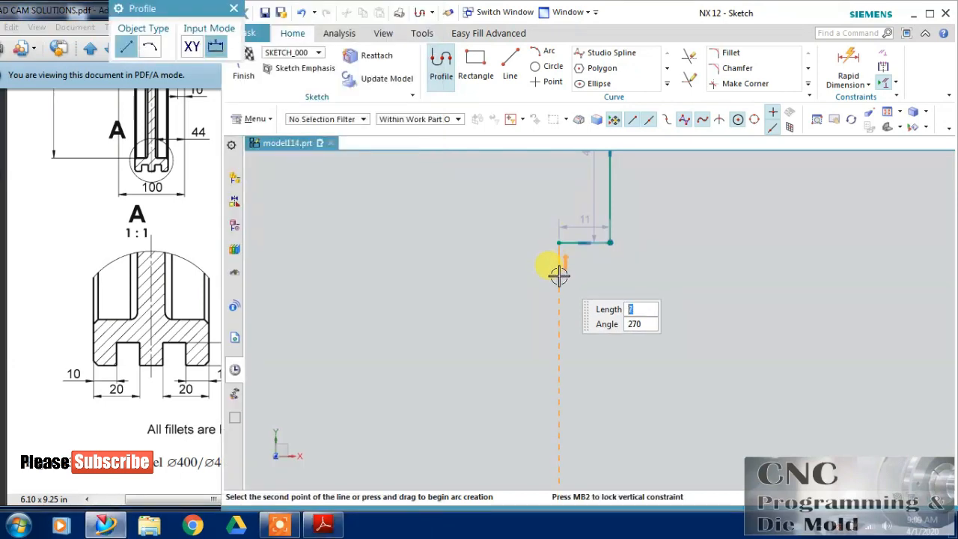
left_click(569, 275)
scroll(570, 274, "up", 3)
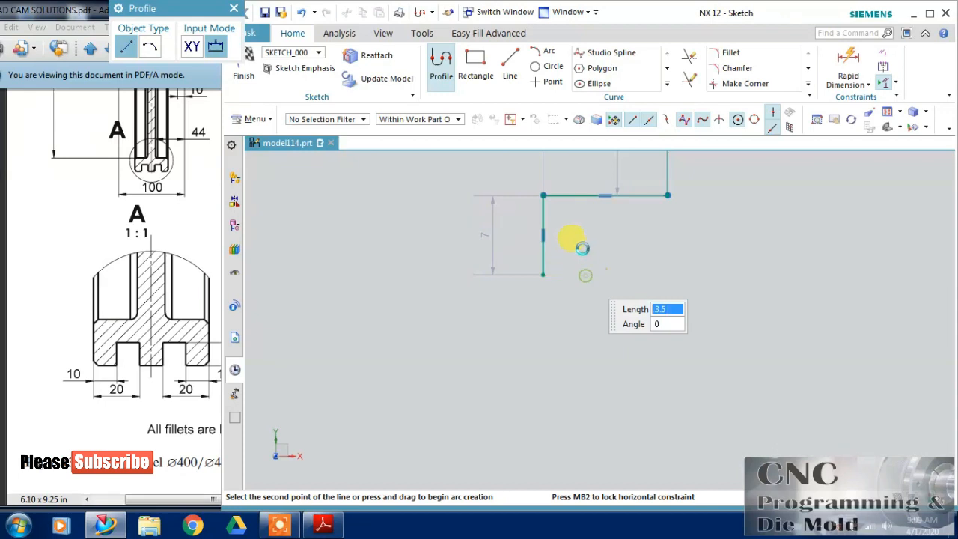
key("Return")
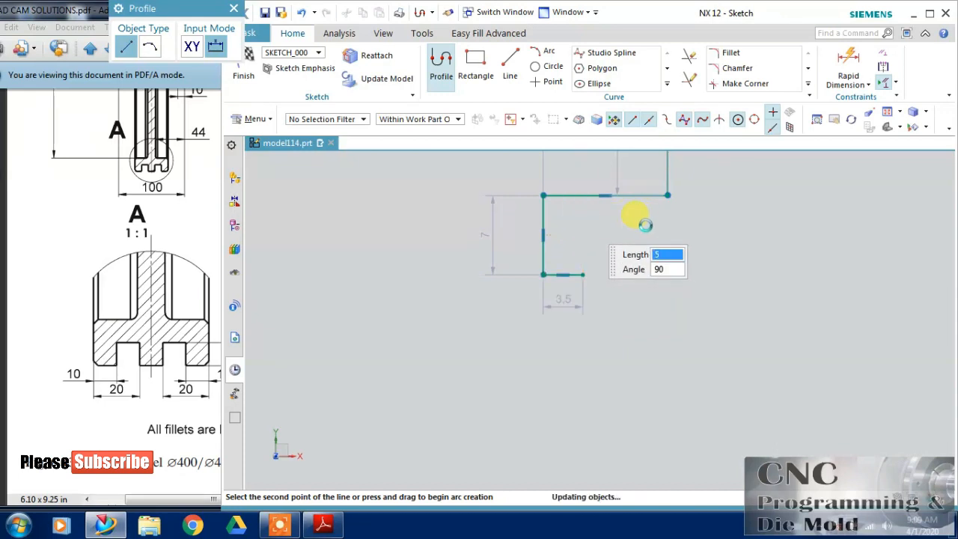
Draw the rim groove 5 mm deep and 5 mm wide, add a 2.5 mm horizontal line and end the profile
key("Return")
key("Return")
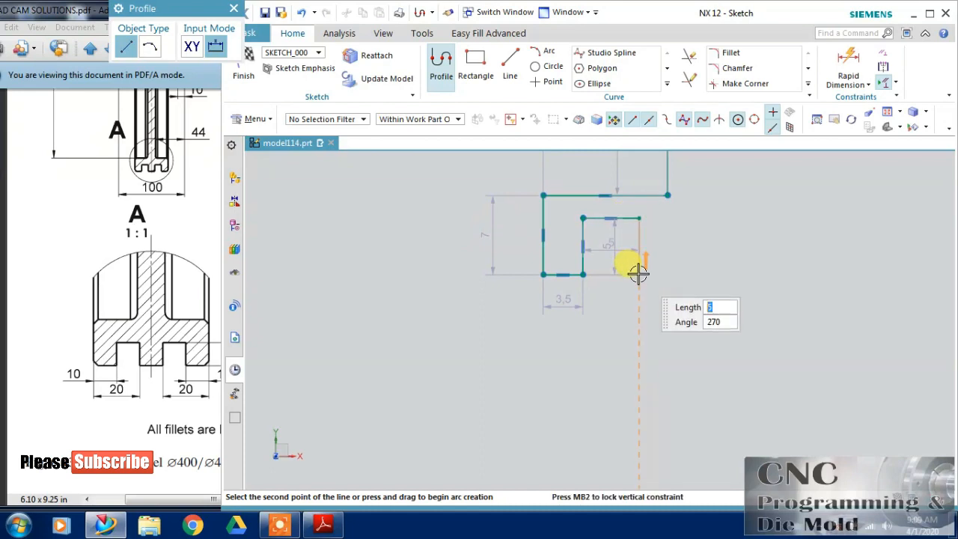
key("Return")
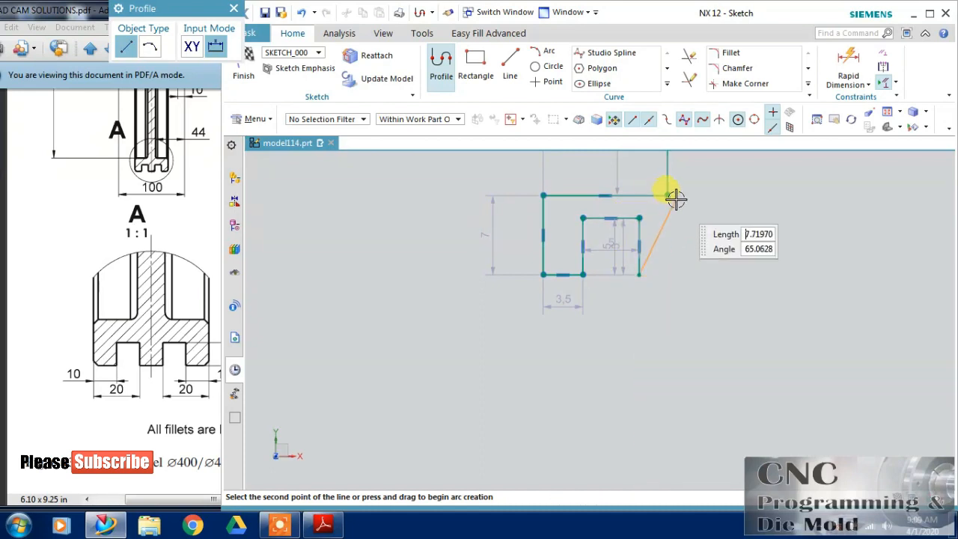
type("2.5")
key("Return")
key("Escape")
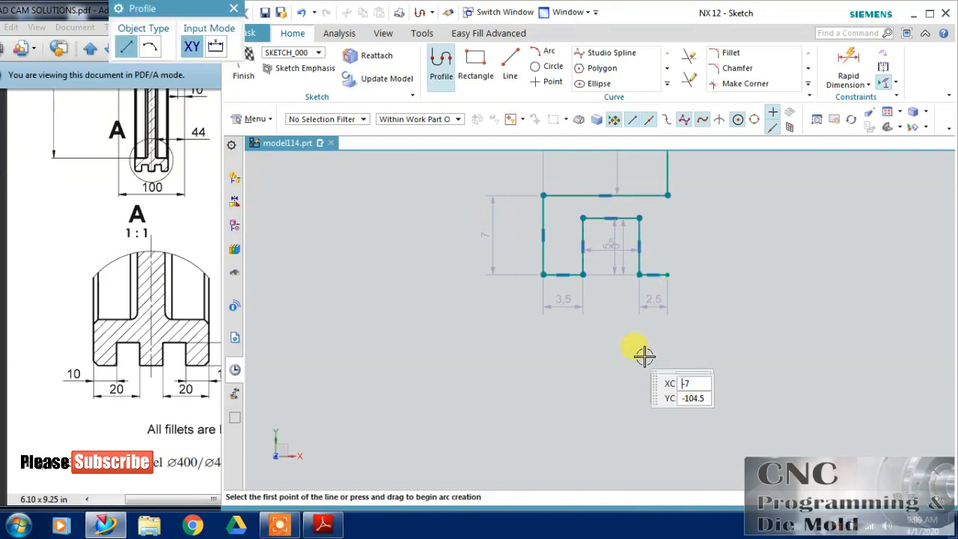
scroll(732, 284, "down", 2)
scroll(659, 363, "down", 3)
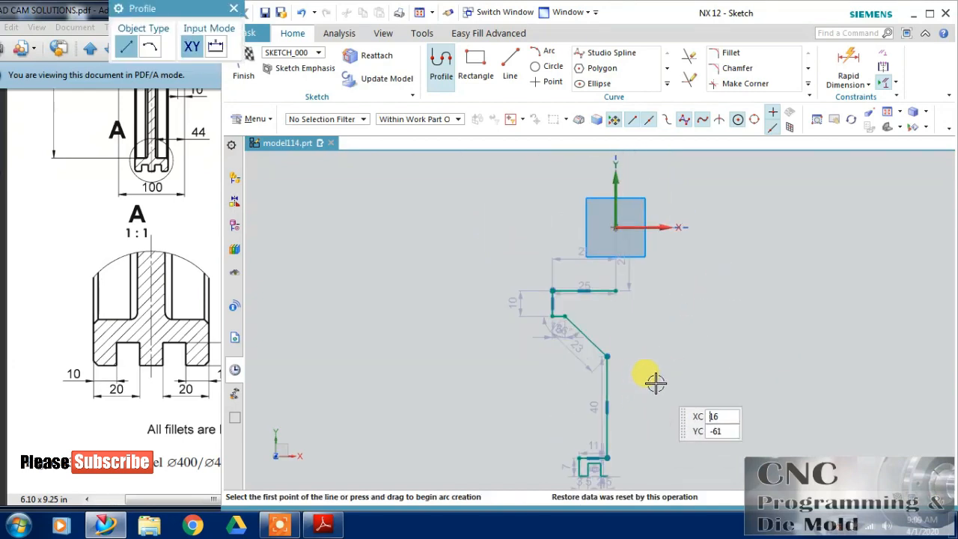
key("Escape")
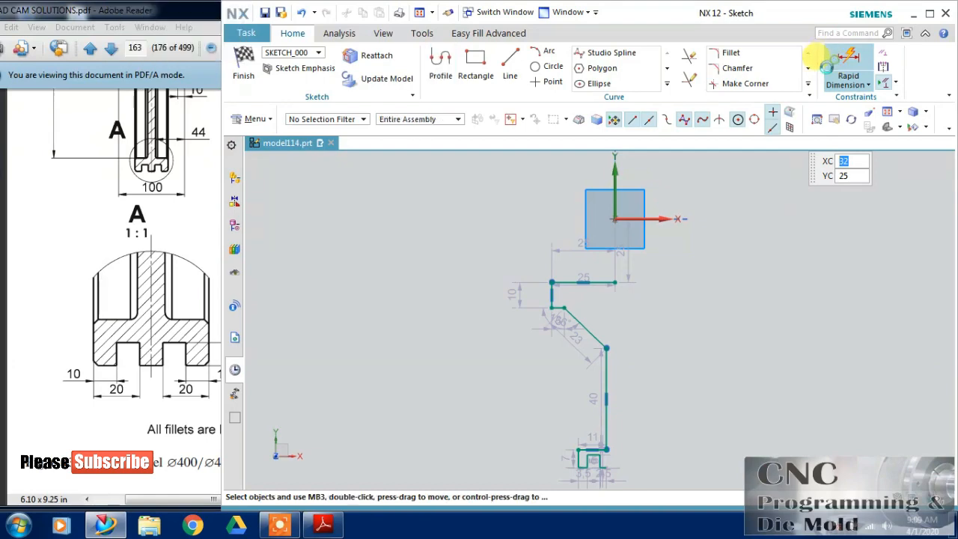
Set the vertical distance between the X axis and the profile's top horizontal line to 20 mm
mouse_move(154, 187)
left_mouse_down()
mouse_move(150, 335)
mouse_move(170, 389)
left_mouse_up()
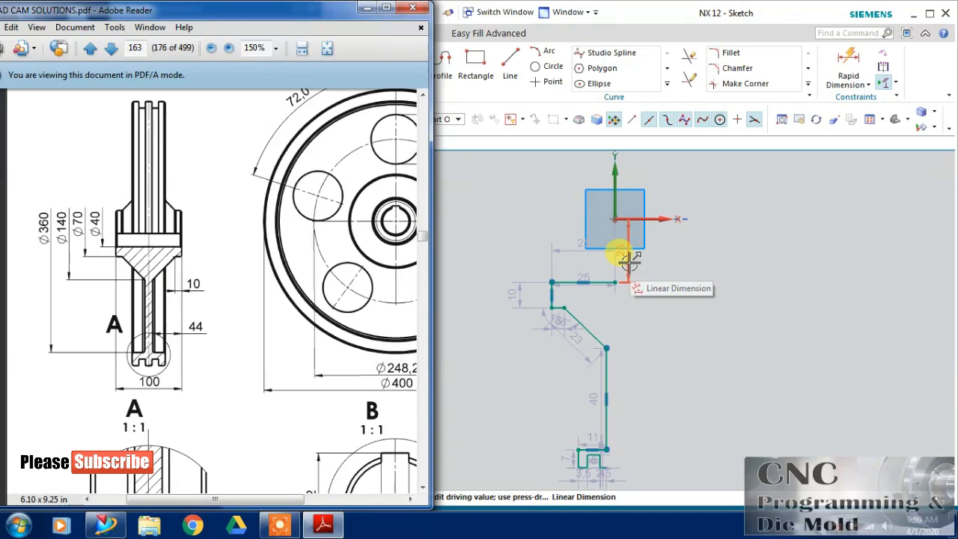
left_click(629, 260)
double_click(629, 260)
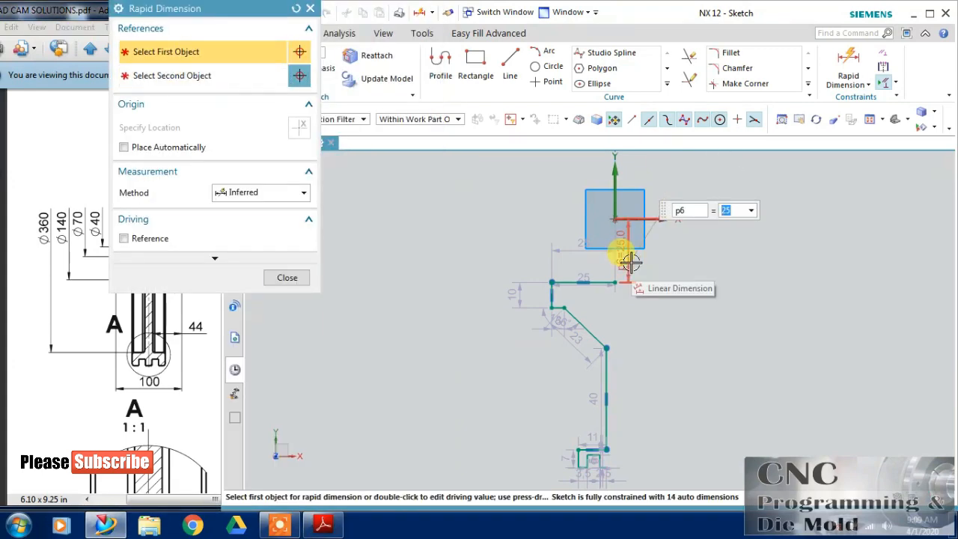
type("20")
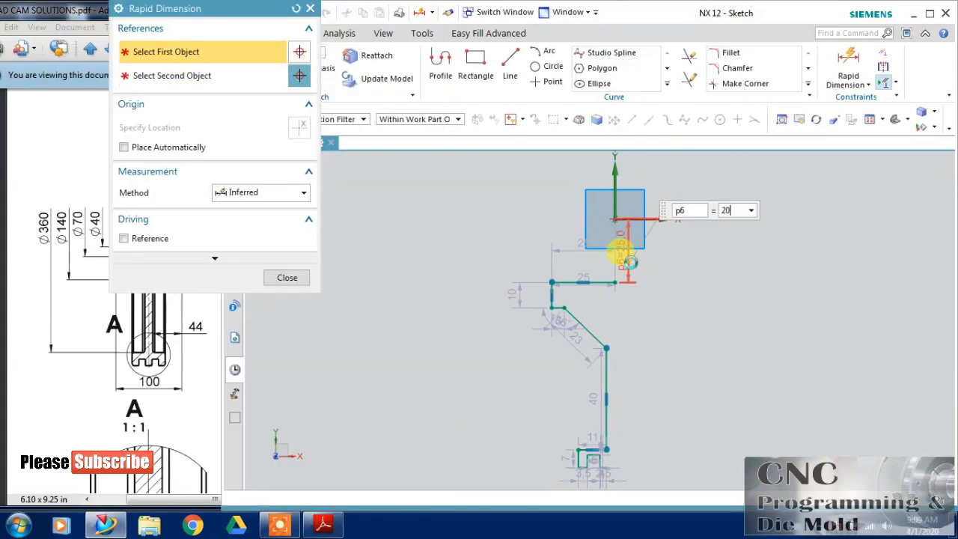
key("Return")
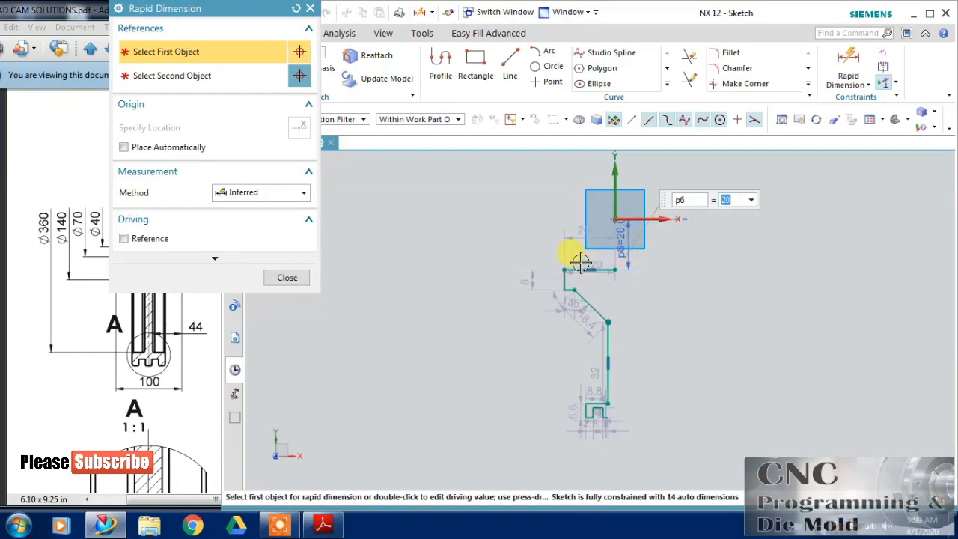
Dimension the profile's top horizontal line to a length of 50 mm
mouse_move(203, 9)
left_mouse_down()
mouse_move(412, 24)
mouse_move(388, 18)
left_mouse_up()
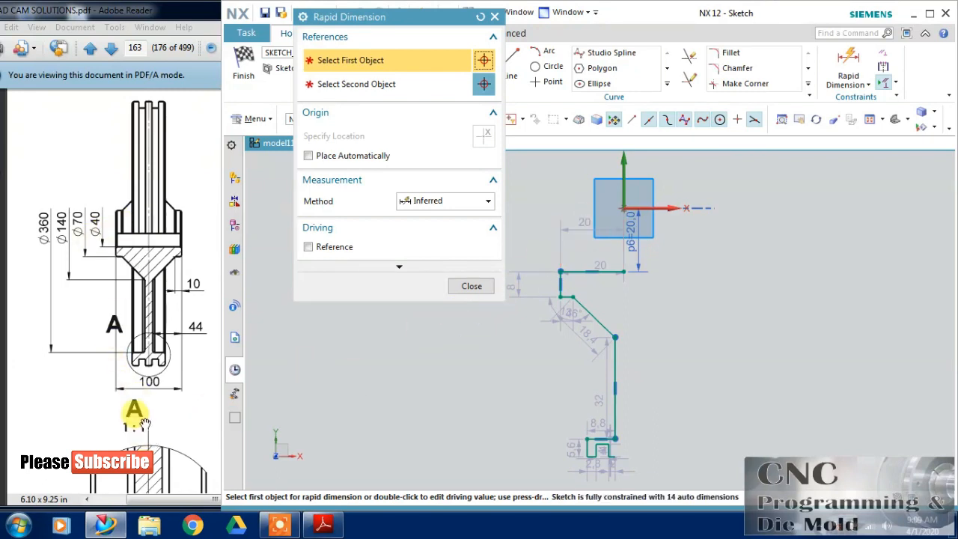
left_click(574, 215)
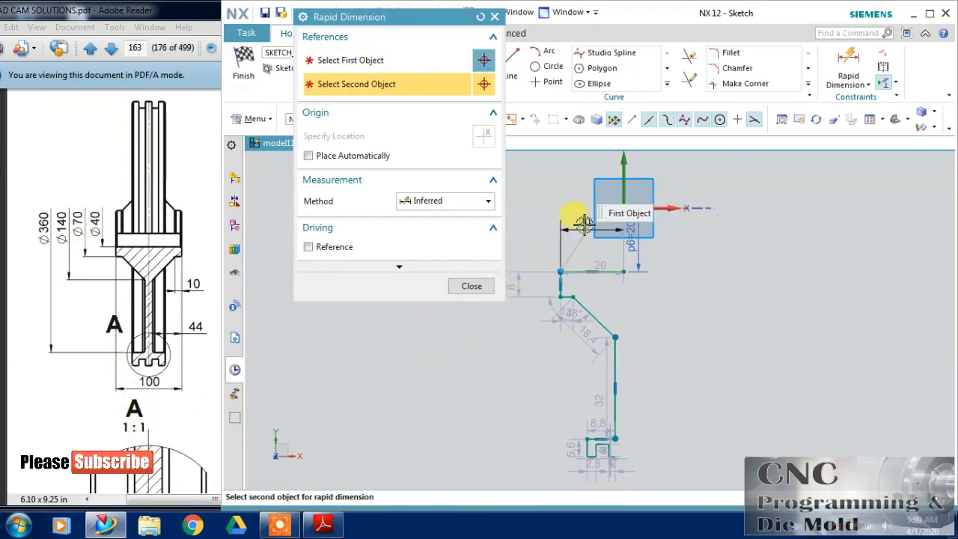
left_click(584, 222)
type("5")
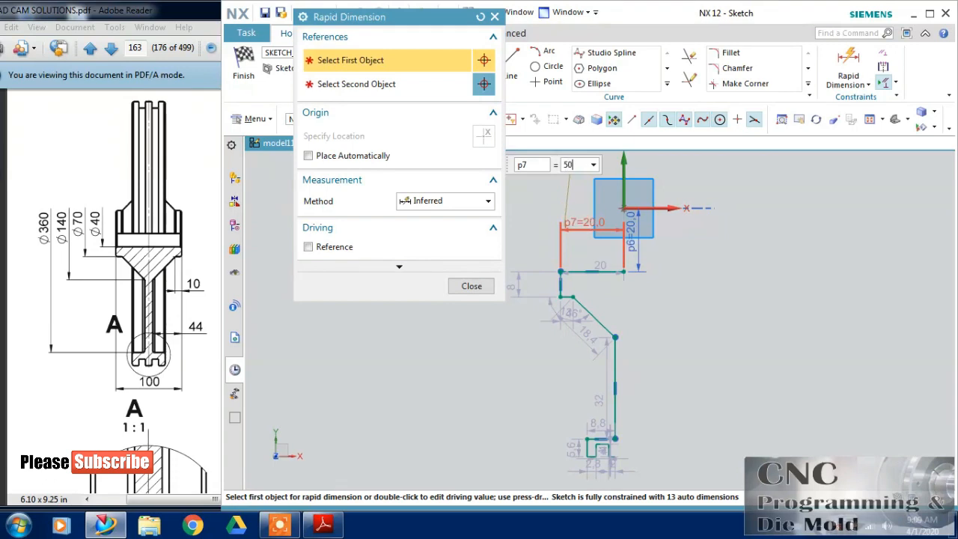
type("0")
key("Return")
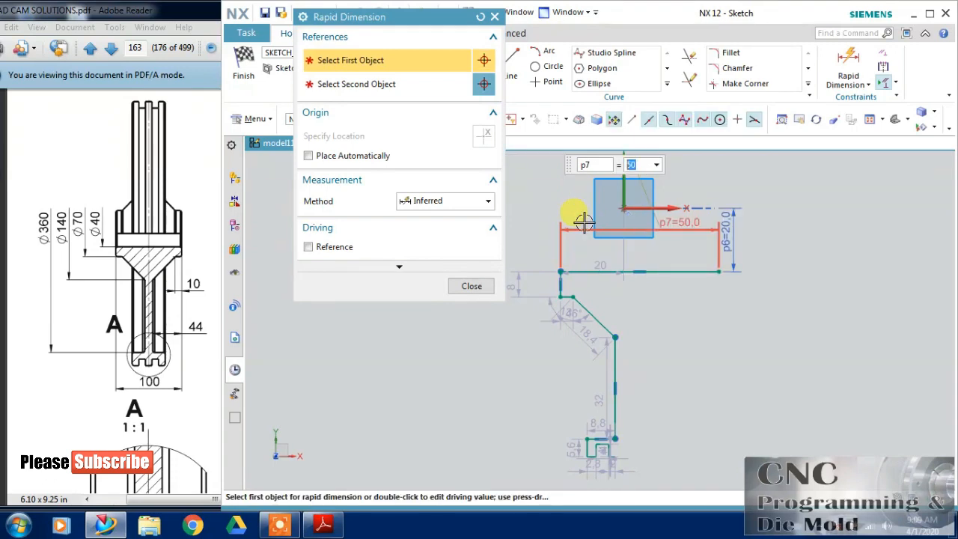
left_click(471, 288)
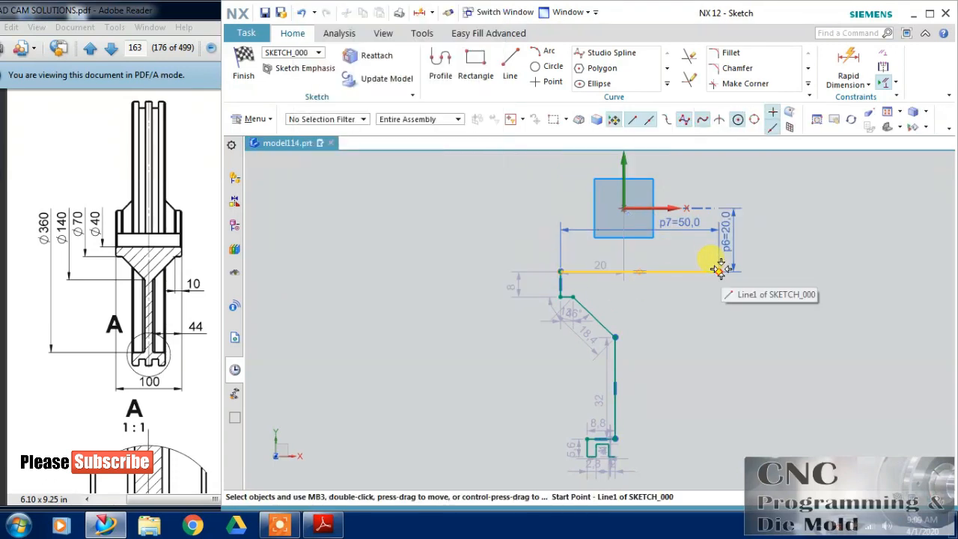
Constrain the +X endpoint of the top horizontal line to lie on the sketch's vertical axis
left_click(718, 270)
left_click(624, 165)
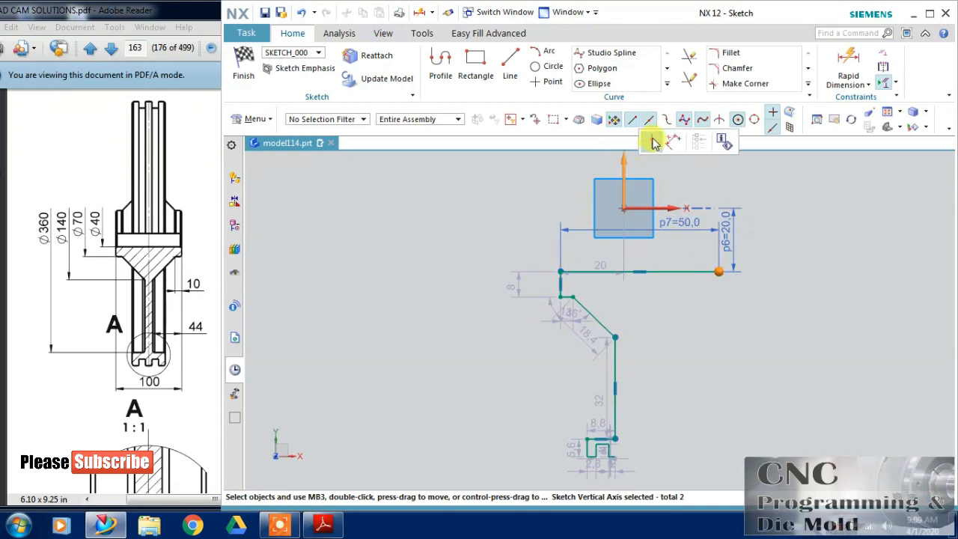
left_click(653, 143)
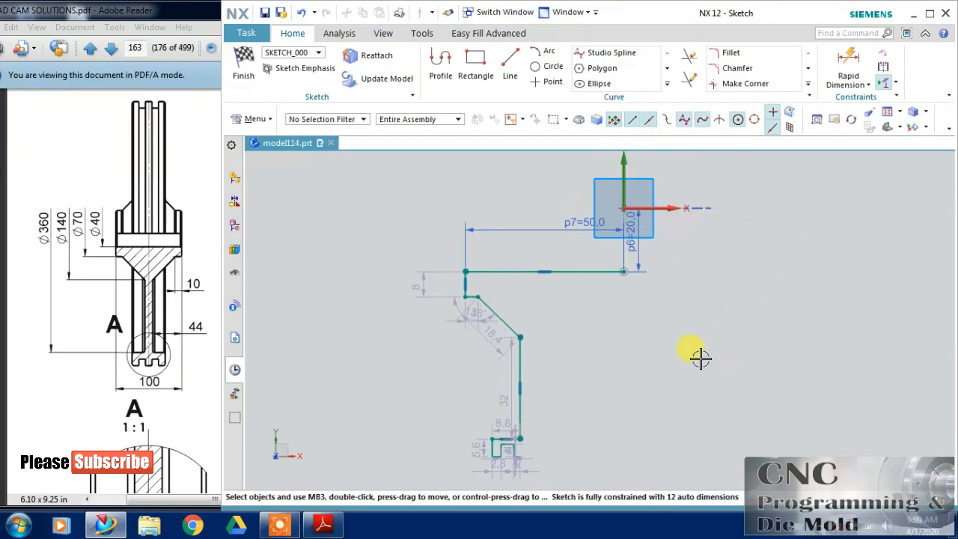
Set the vertical distance from the X axis to the short horizontal line above the slanted line to 35 mm
left_click(849, 71)
left_click(665, 207)
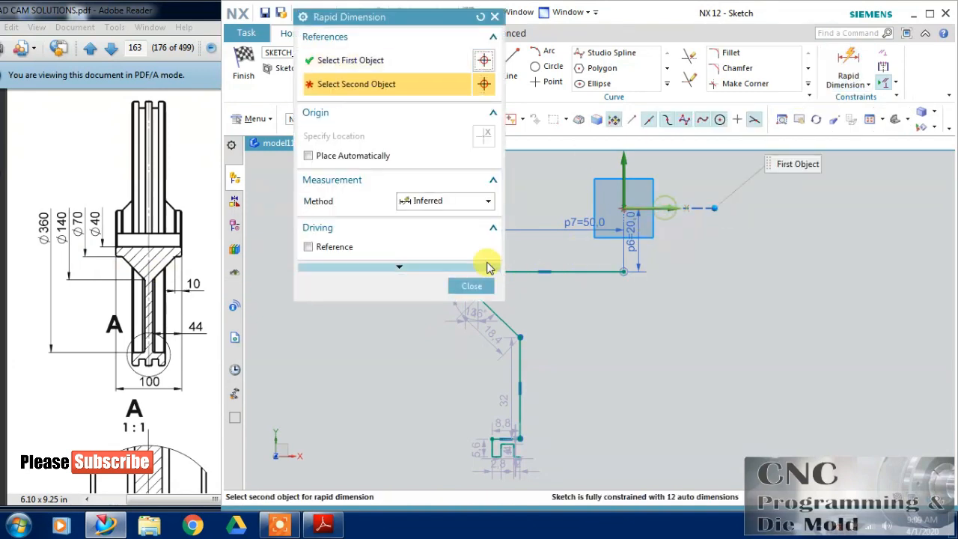
left_click_drag(410, 20, 659, 68)
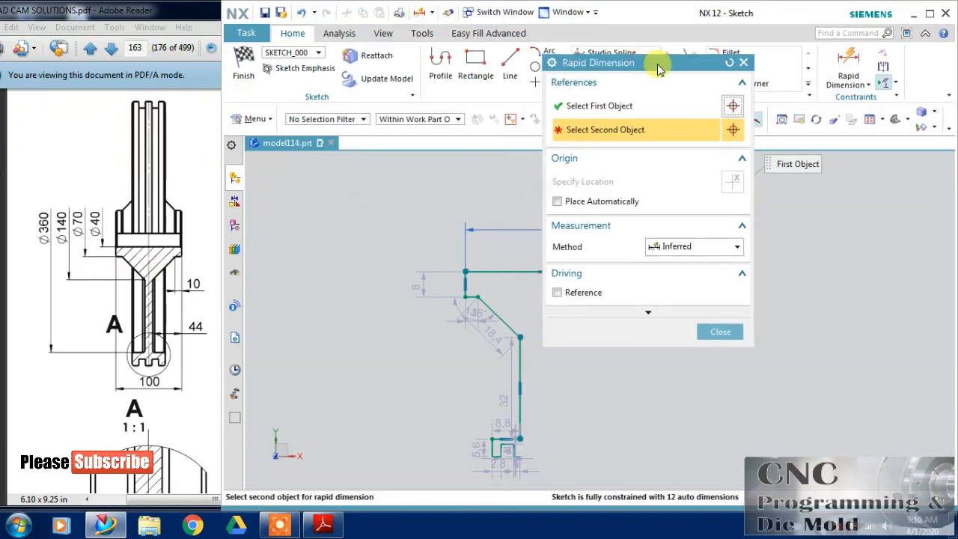
left_click(460, 285)
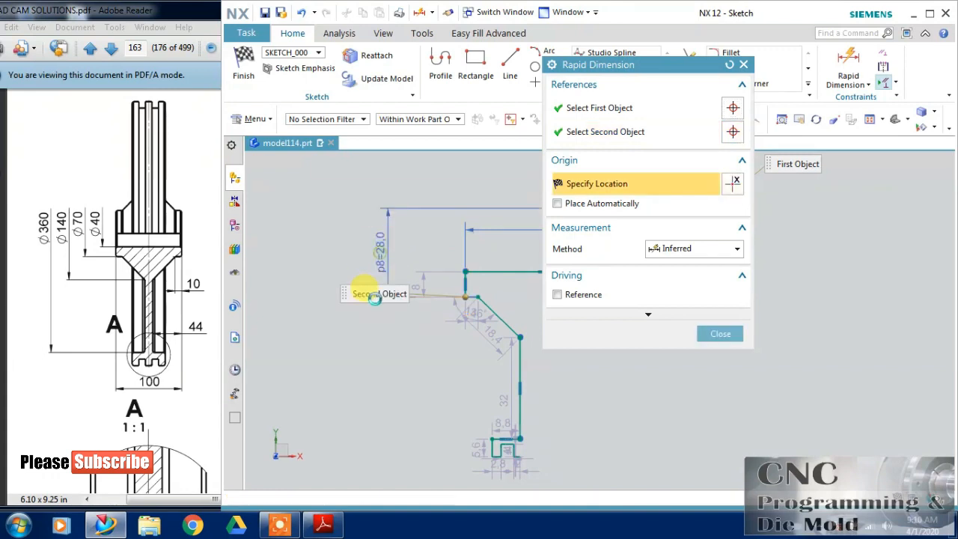
left_click(369, 298)
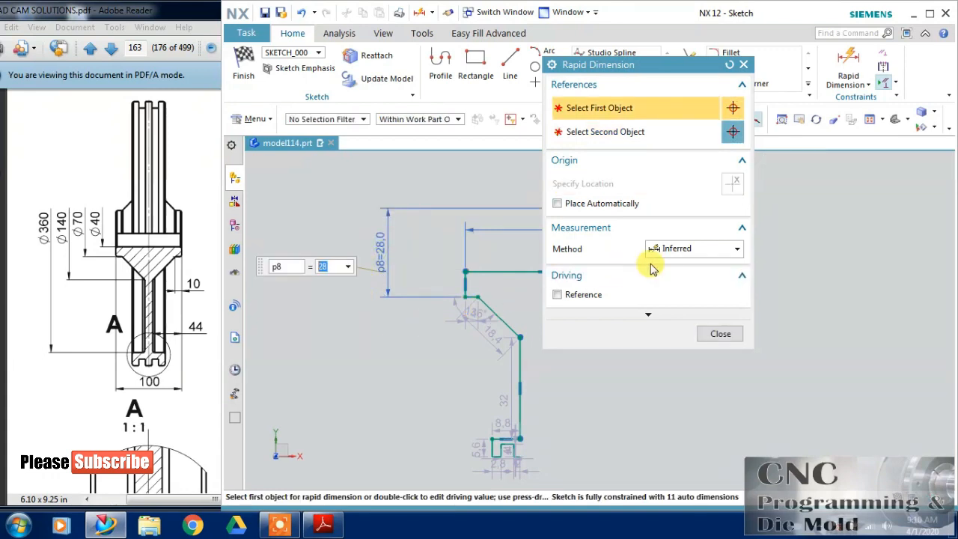
key("Return")
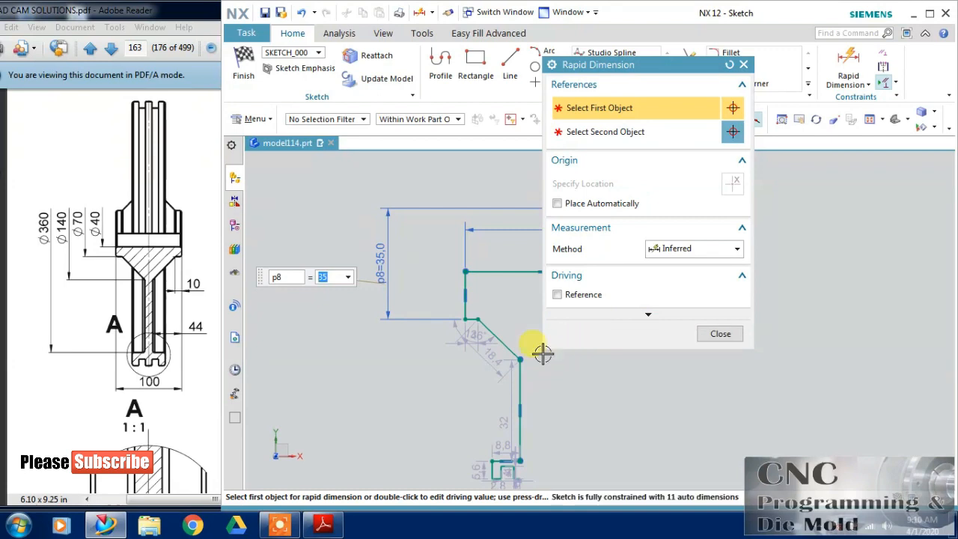
Set the vertical distance from the X axis to the slanted line's lower endpoint to 70 mm
left_click_drag(618, 80, 762, 97)
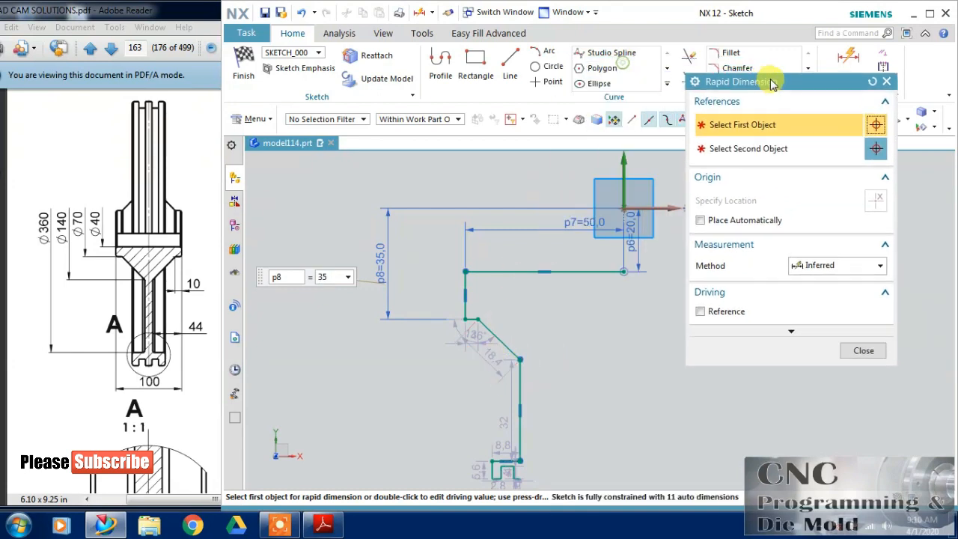
left_click(643, 196)
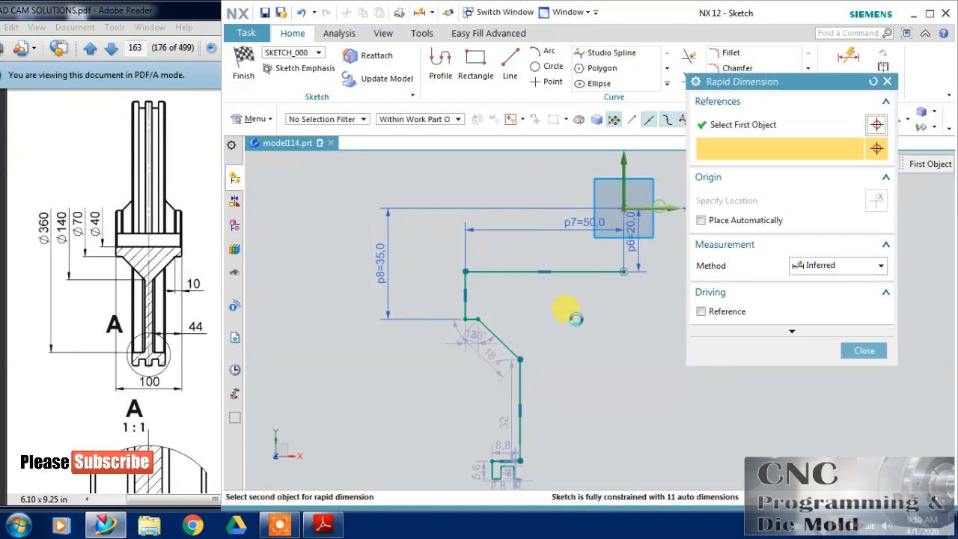
left_click(520, 358)
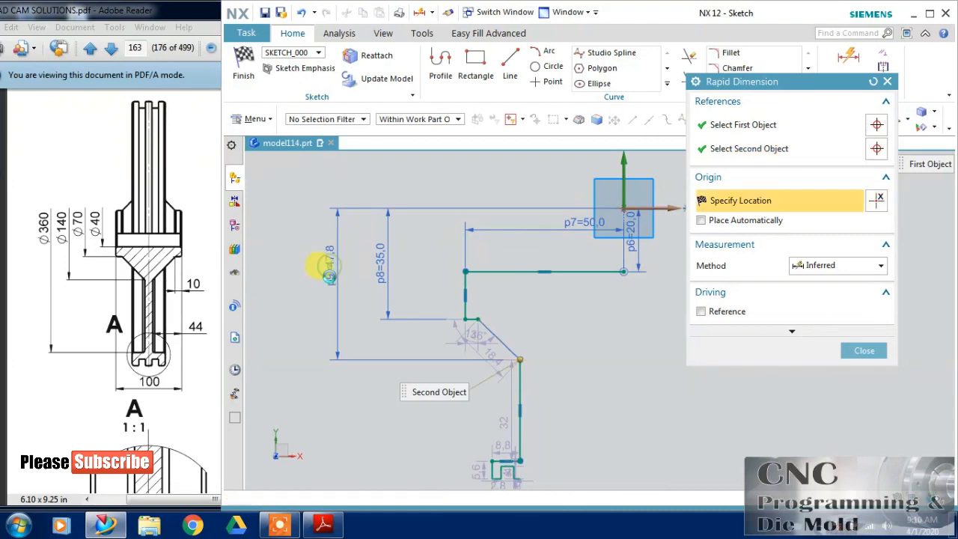
left_click(321, 268)
type("70")
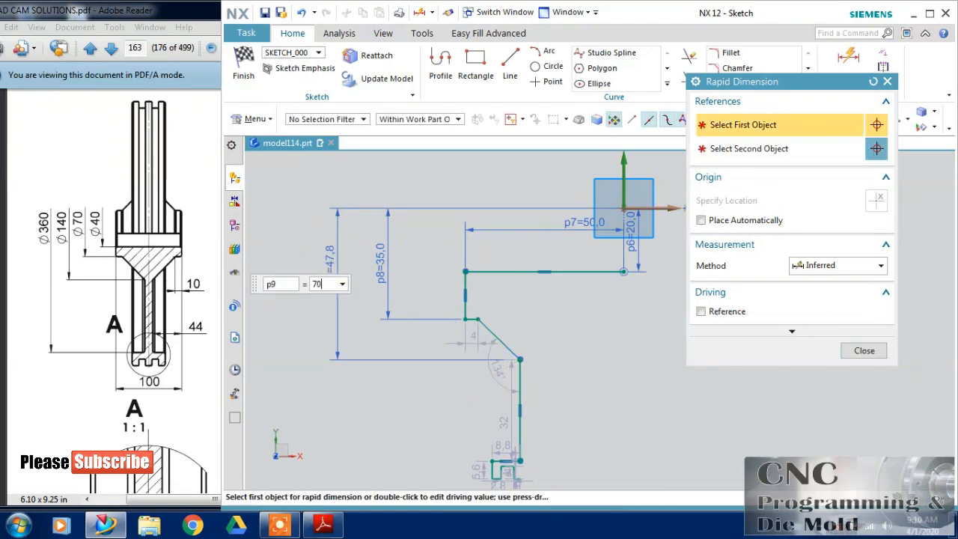
key("Return")
Dimension the vertical distance from the X axis to the rim's upper horizontal line as 180 mm
scroll(552, 327, "down", 5)
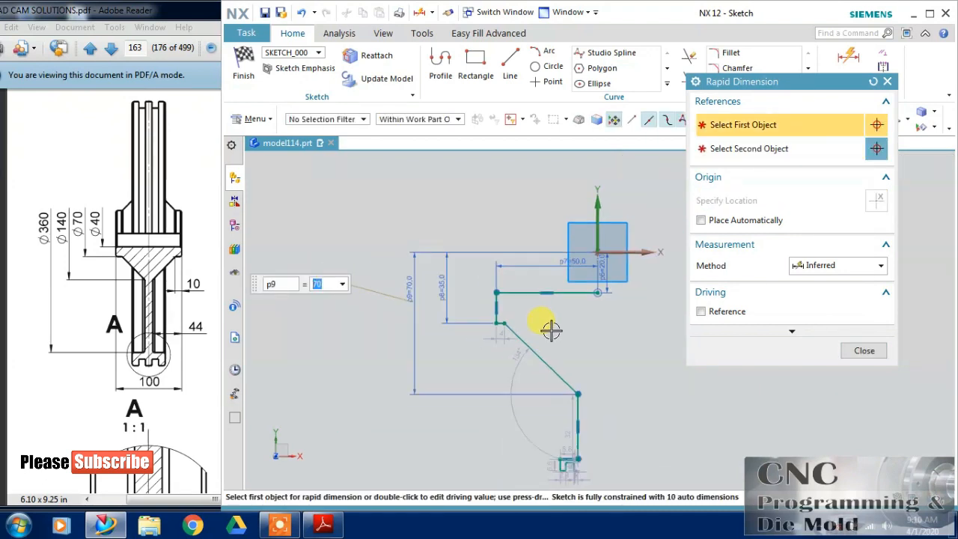
scroll(519, 268, "up", 1)
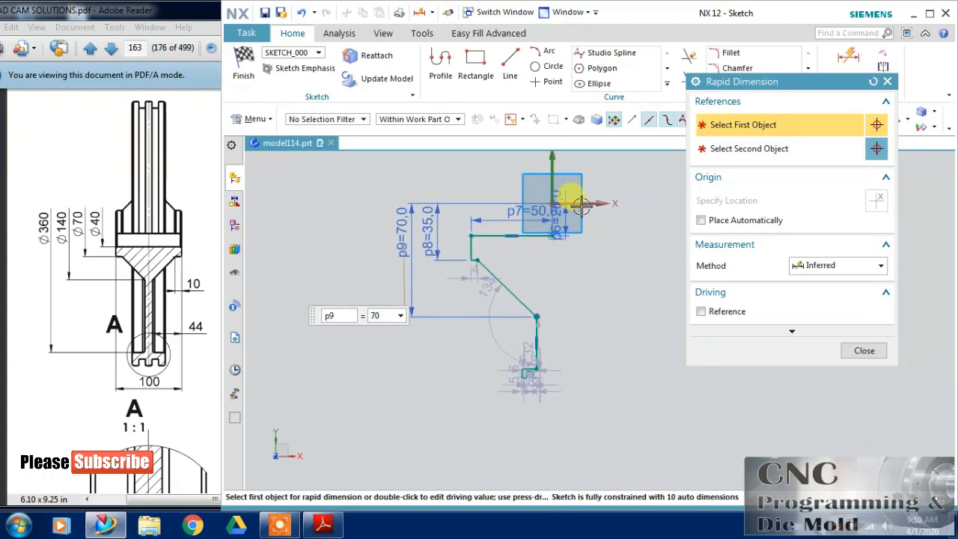
left_click(592, 201)
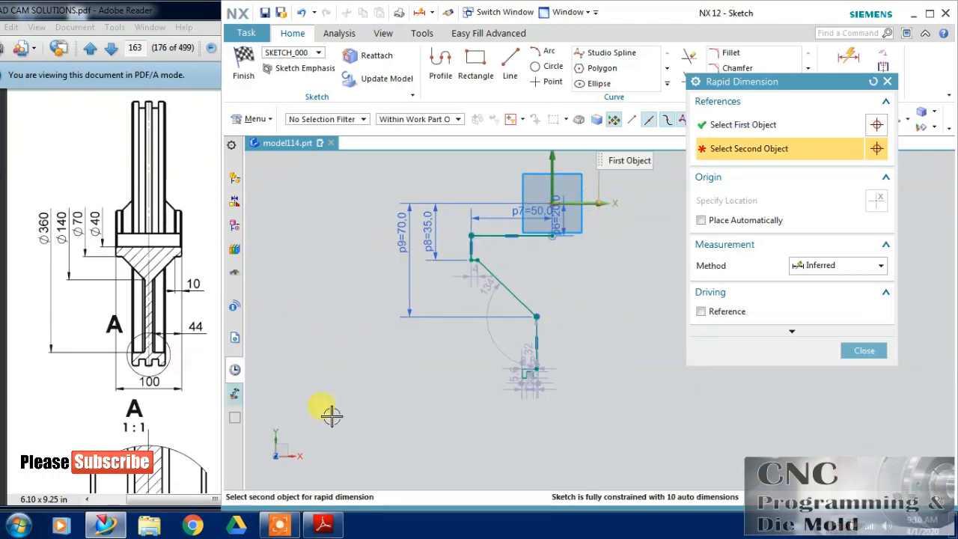
scroll(487, 374, "up", 3)
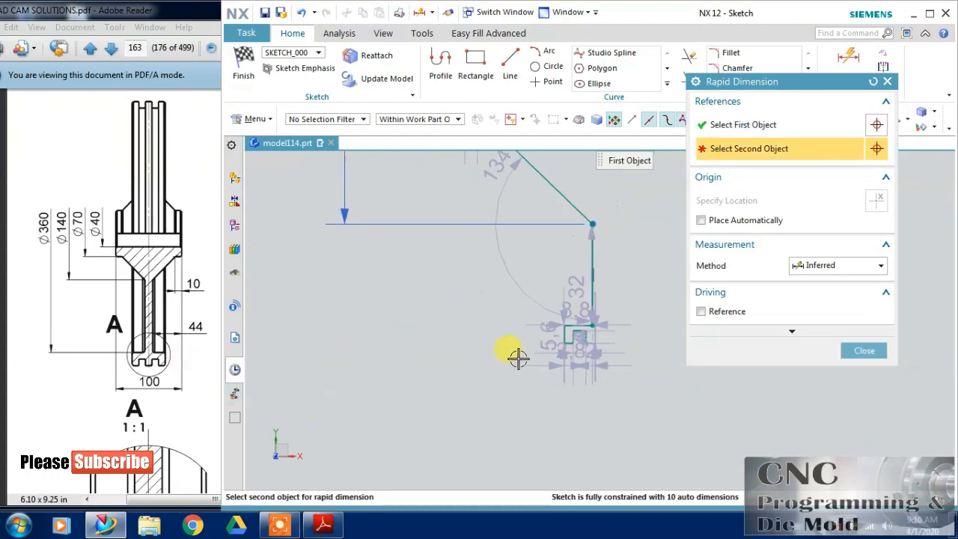
left_click(335, 245)
scroll(308, 253, "down", 3)
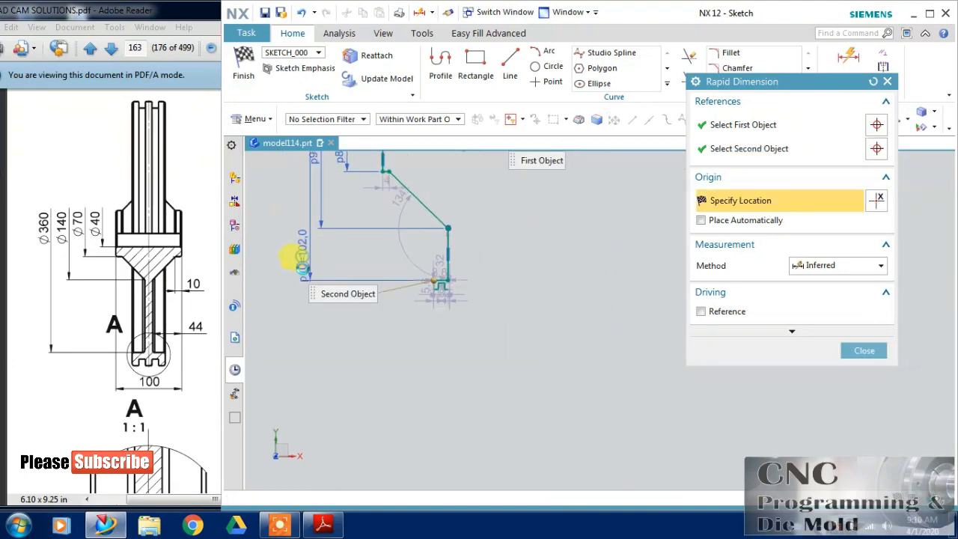
left_click(292, 258)
type("1")
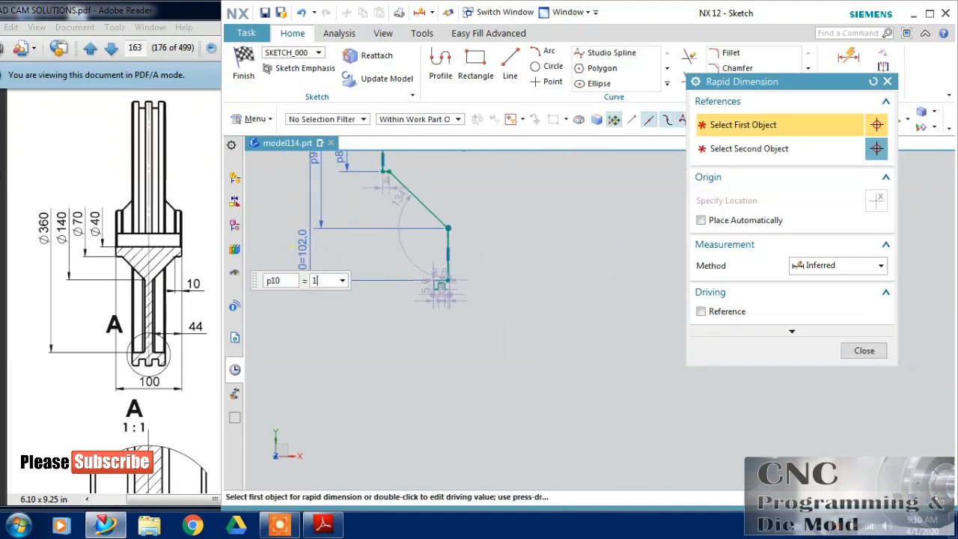
type("80")
key("Return")
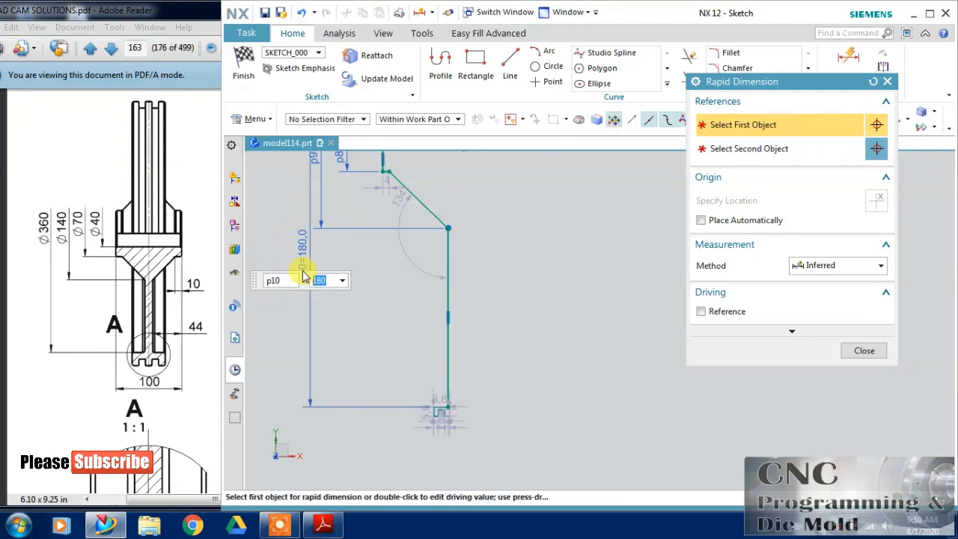
Check the rim in the PDF drawing and set the vertical distance from the X axis to the rim's lowest line to 200 mm
scroll(428, 427, "up", 3)
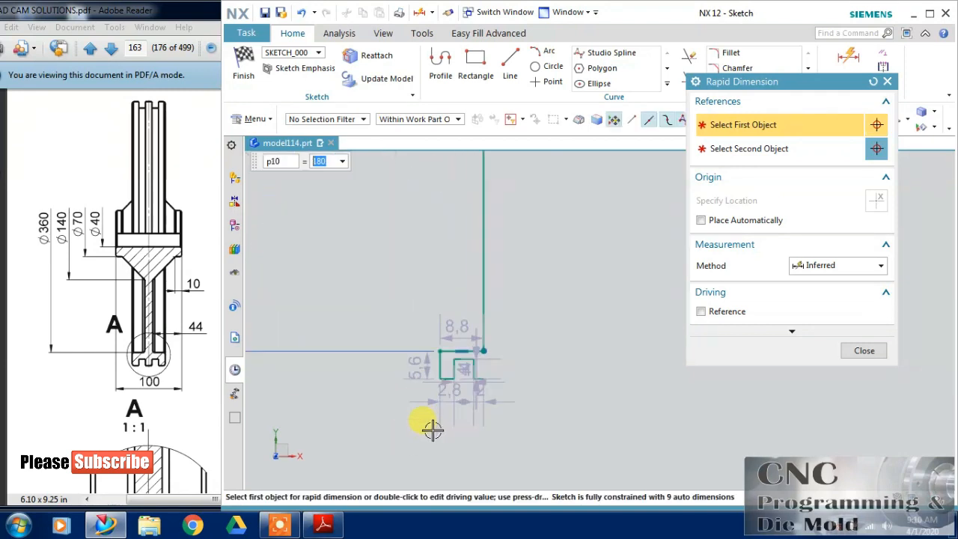
left_click(186, 319)
left_click_drag(257, 322, 204, 339)
left_click_drag(212, 306, 293, 297)
left_click(514, 339)
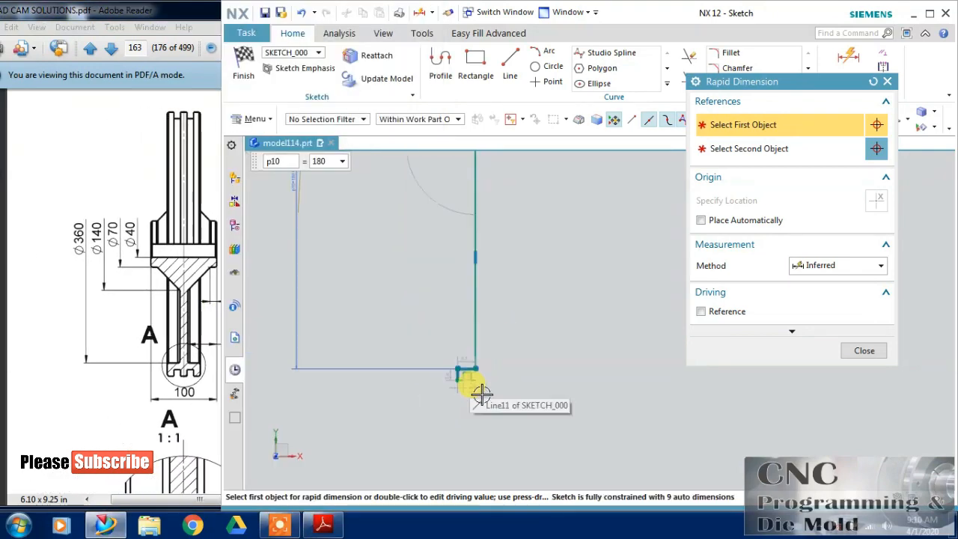
left_click(452, 378)
scroll(503, 288, "down", 2)
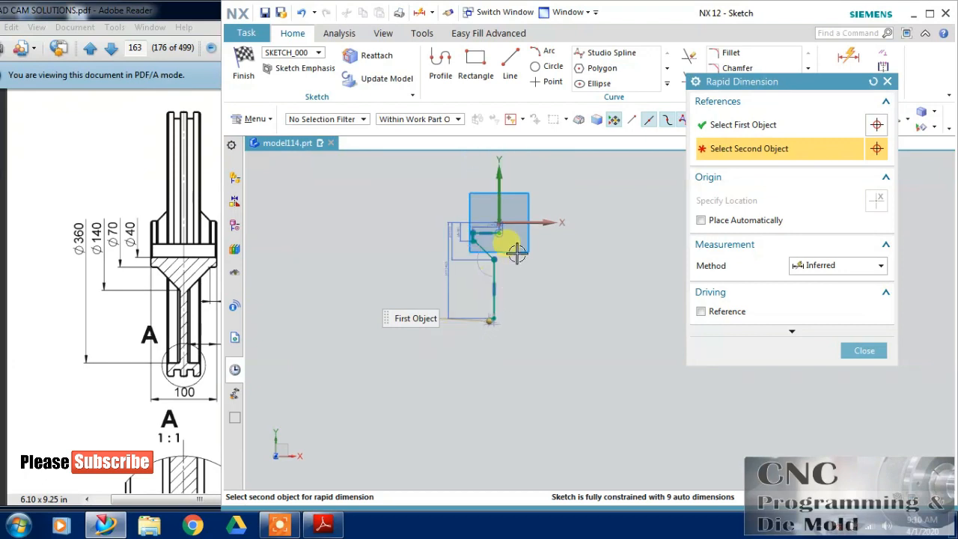
left_click(470, 242)
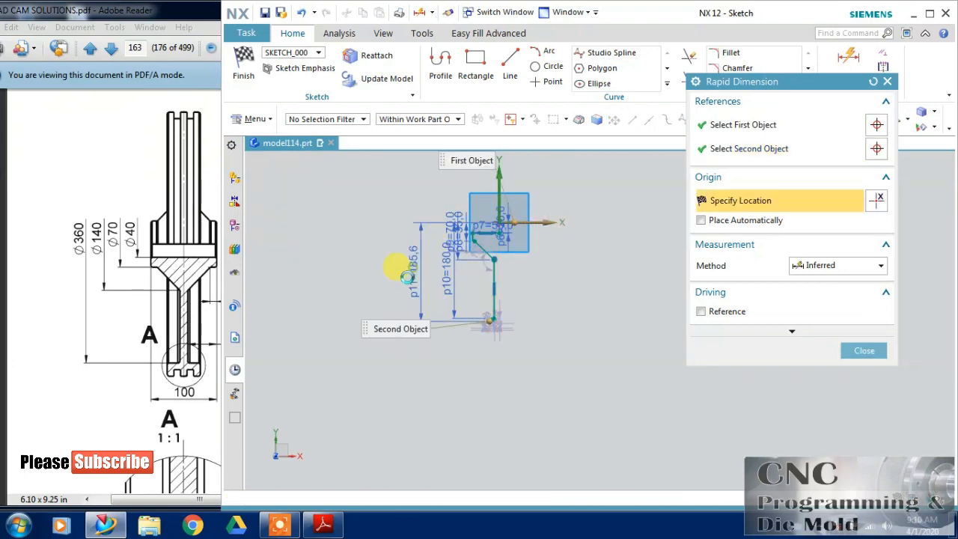
left_click(406, 276)
type("200")
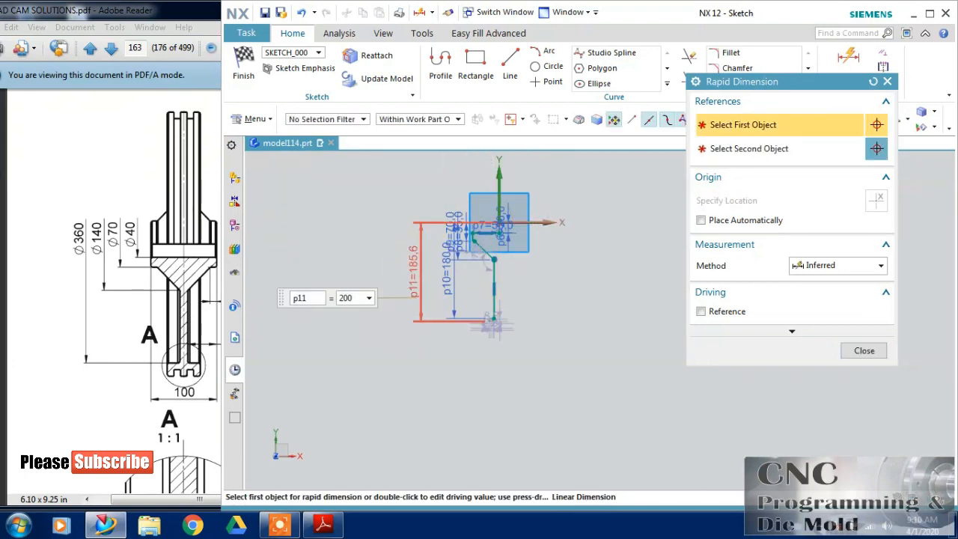
key("Return")
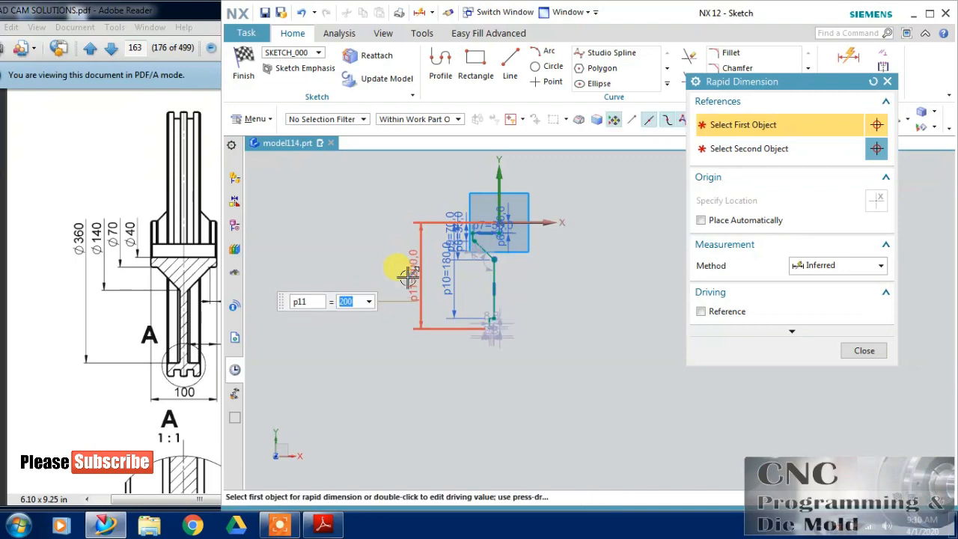
Consult detail A in the PDF drawing and set the rim groove's width to 10 mm
scroll(439, 290, "up", 5)
scroll(550, 354, "up", 3)
left_click_drag(186, 428, 186, 242)
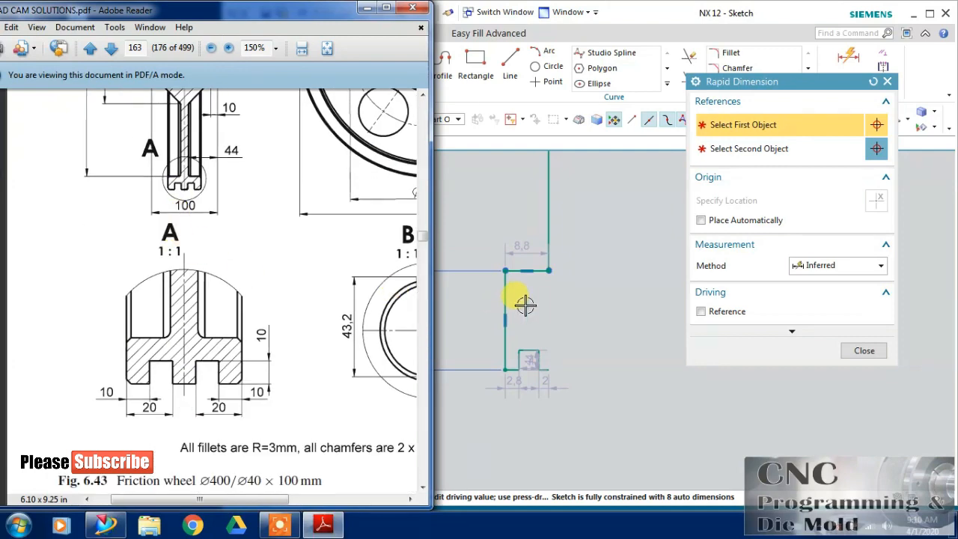
scroll(510, 365, "up", 3)
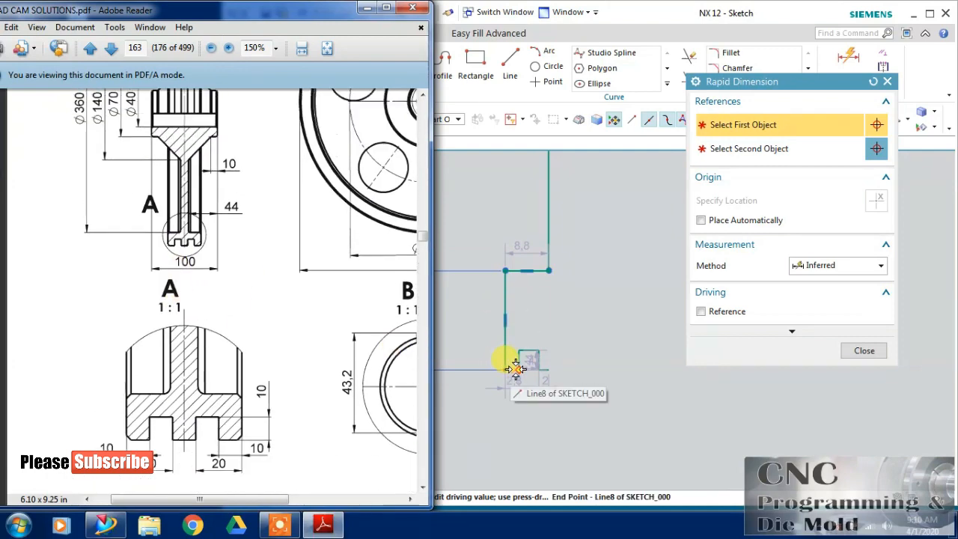
left_click(521, 347)
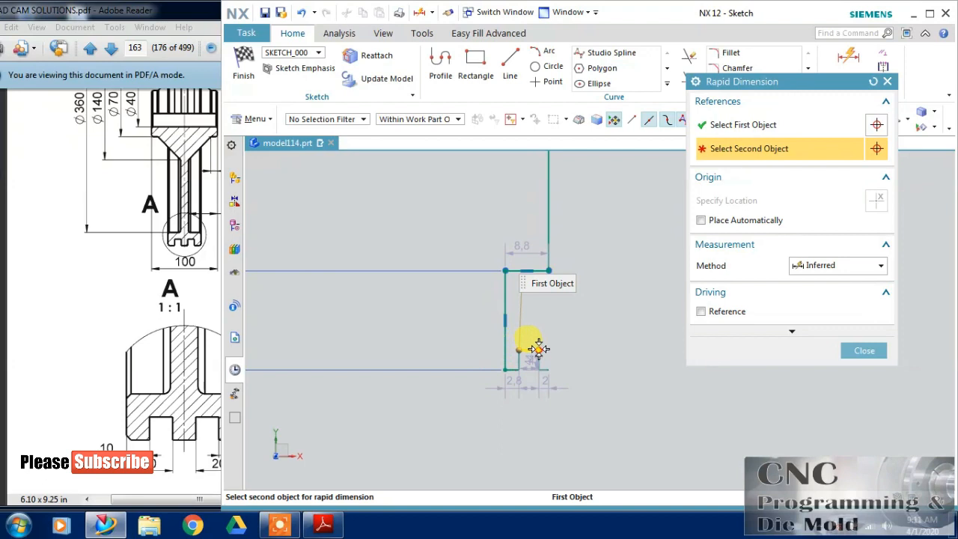
left_click(536, 327)
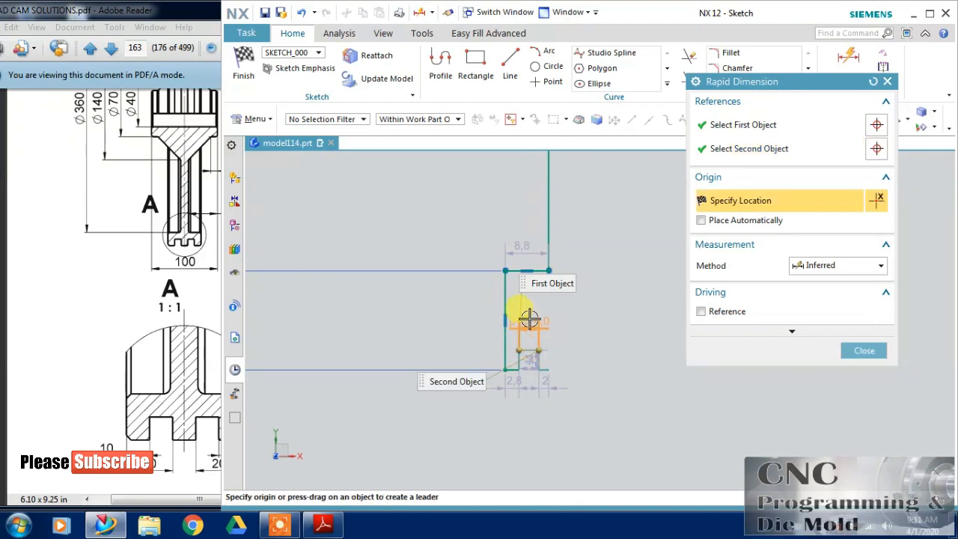
left_click(529, 318)
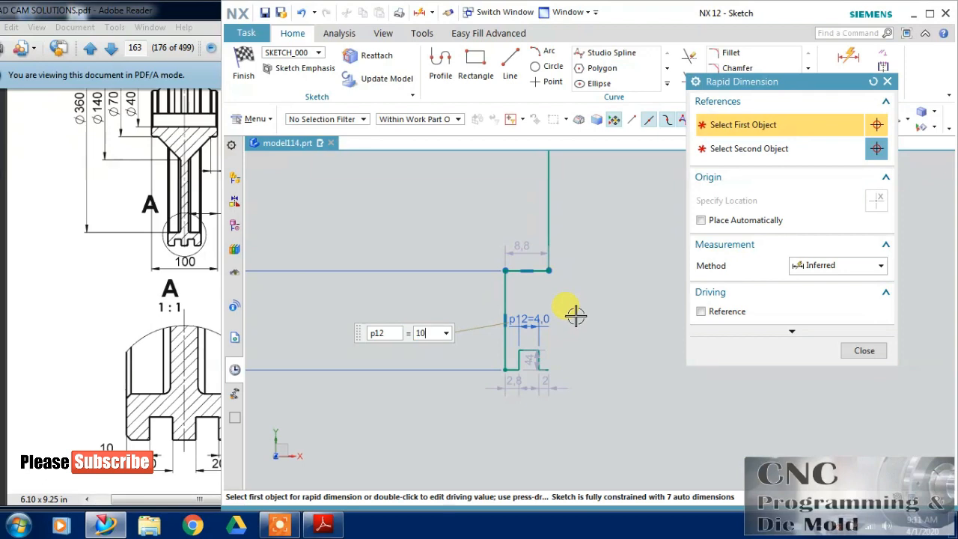
type("10")
key("Return")
Dimension the bottom horizontal line between the rim's outer side and the groove to 10 mm
left_click(512, 373)
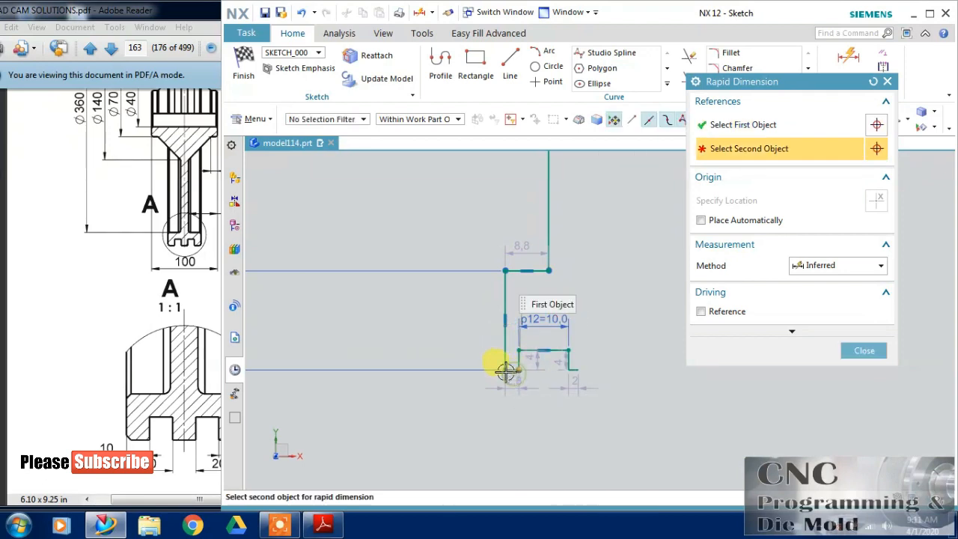
left_click(505, 370)
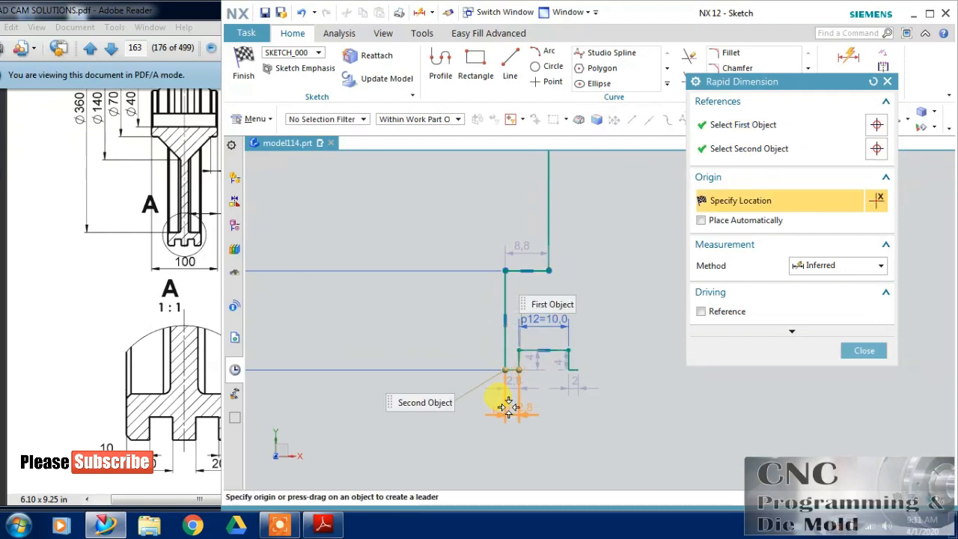
left_click(503, 427)
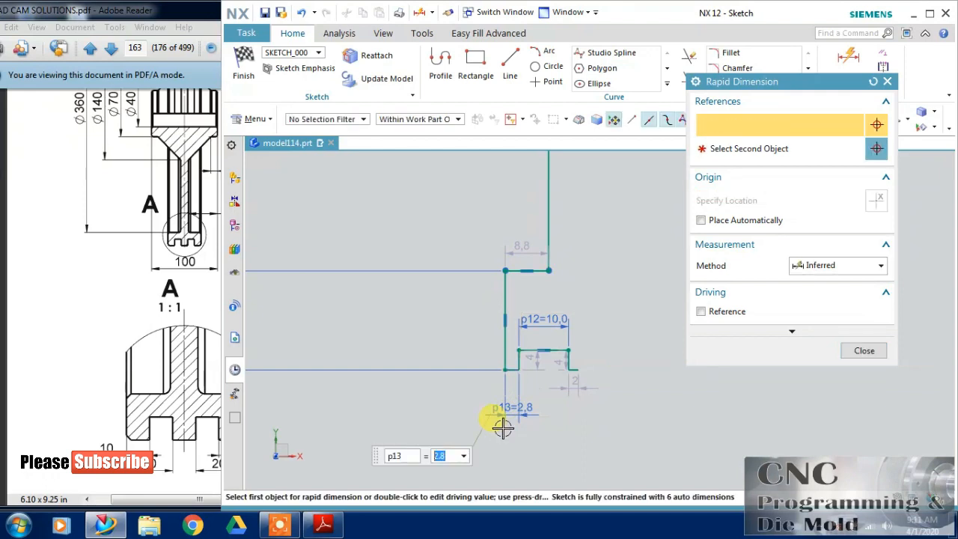
type("10")
key("Return")
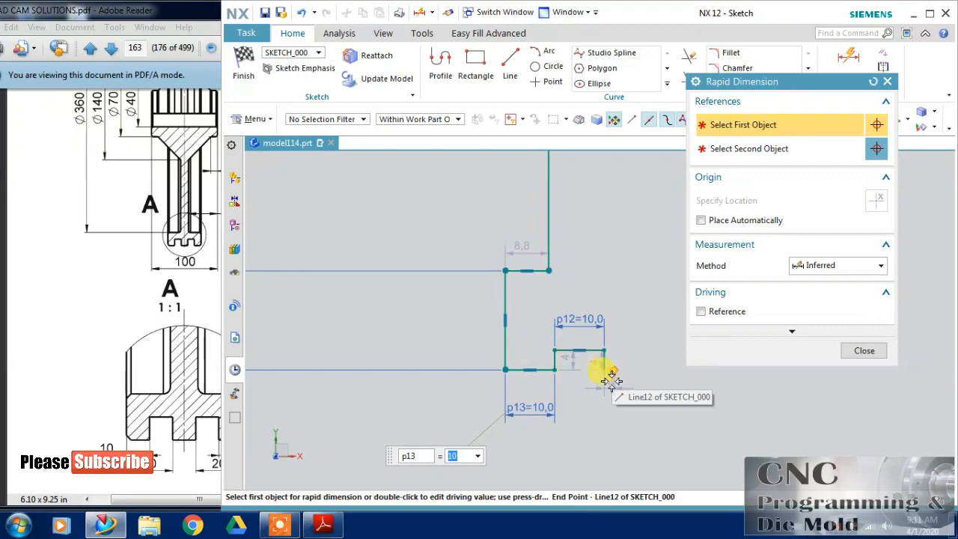
Set the length of the short horizontal line at the profile's open end to 5 mm
left_click(606, 377)
left_click(613, 403)
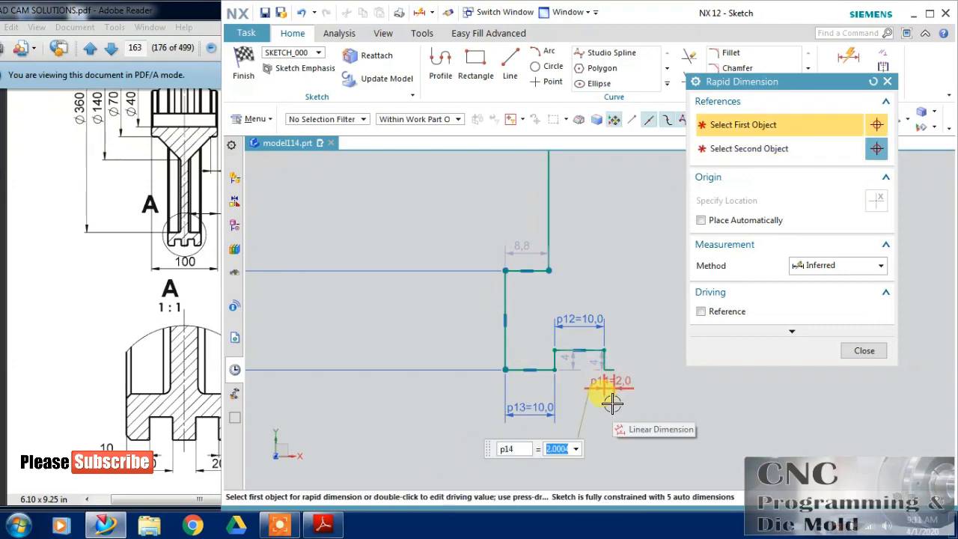
type("5")
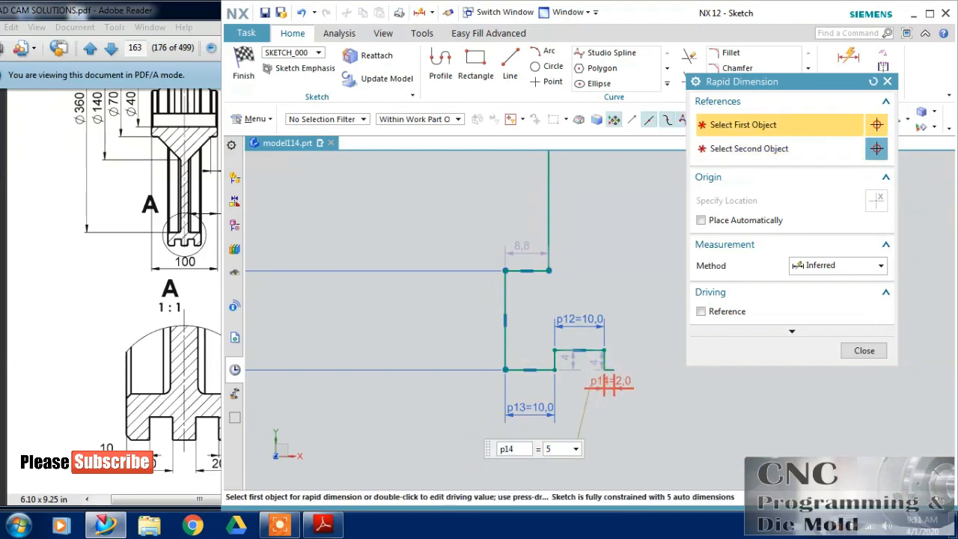
key("Return")
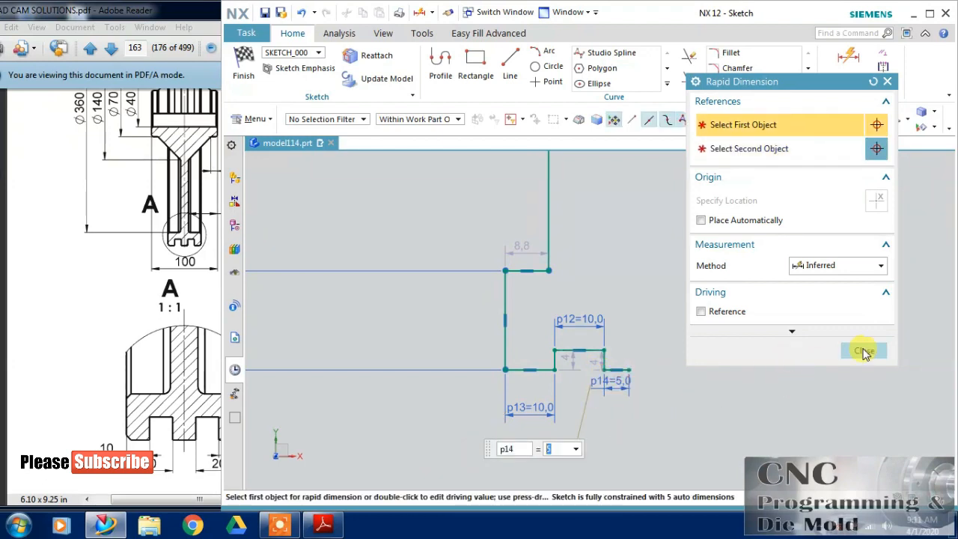
Check detail A in the PDF drawing and set the height of the rim groove's outer wall to 10 mm
double_click(567, 359)
left_click(190, 429)
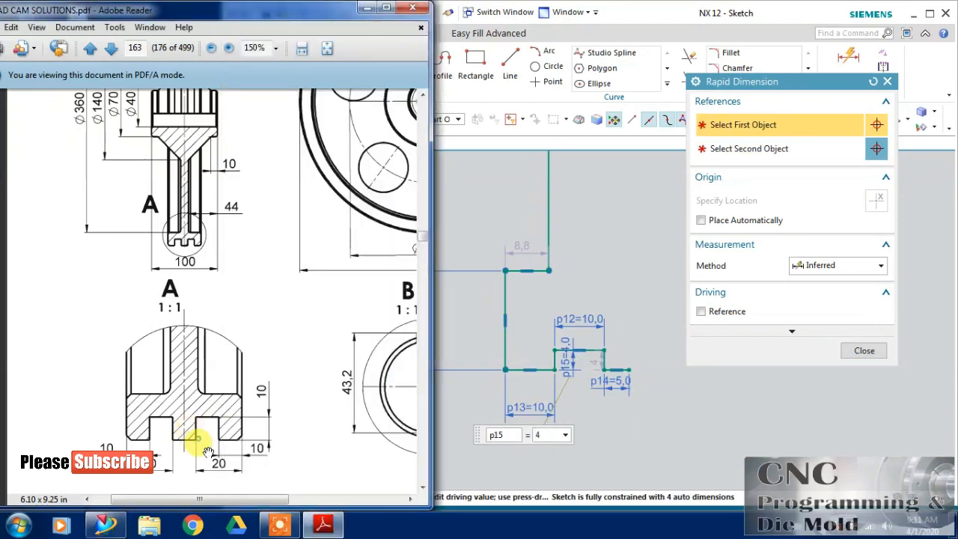
left_click(546, 440)
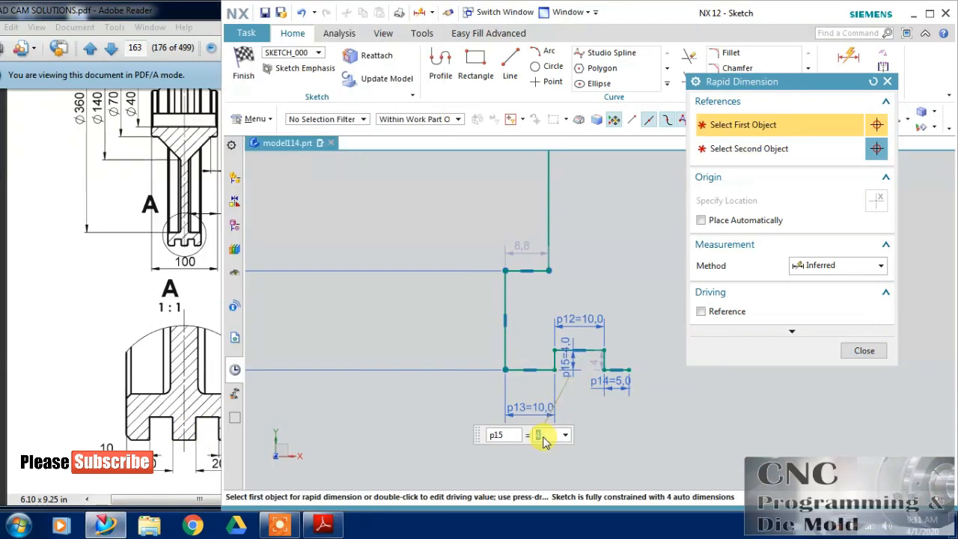
type("10")
key("Return")
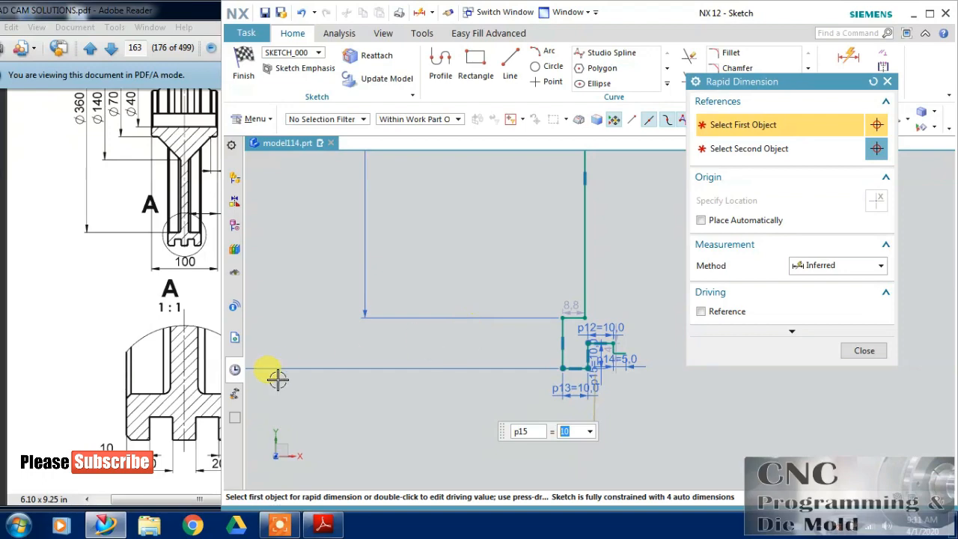
Examine the web and hub dimensions in the PDF section view and compare them with the sketch profile
left_click(180, 392)
left_click_drag(197, 238, 188, 283)
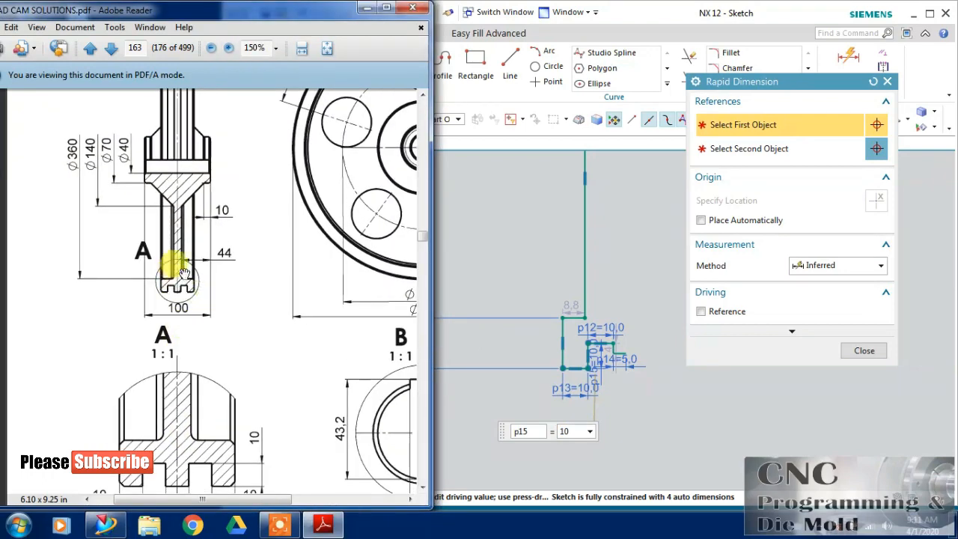
left_click(516, 249)
scroll(524, 246, "down", 2)
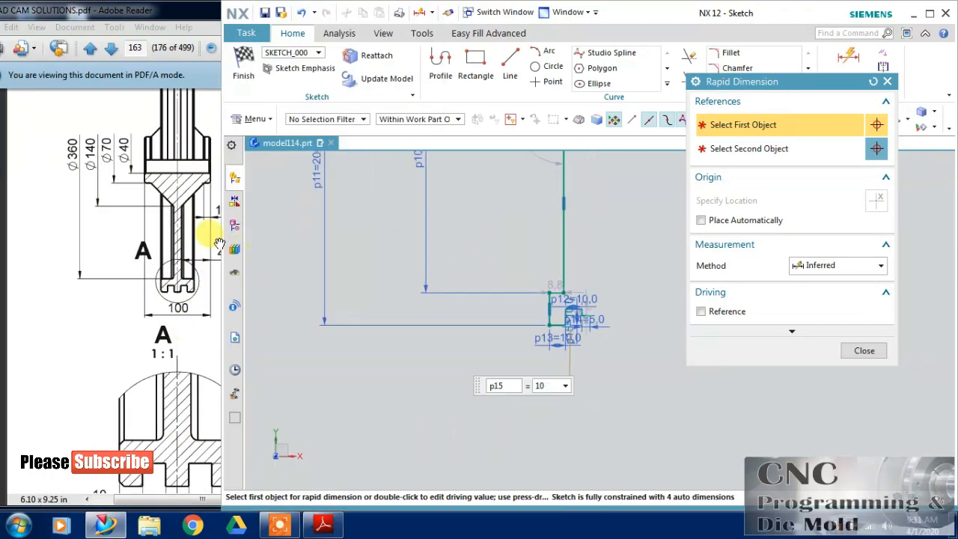
mouse_move(150, 252)
left_mouse_down()
mouse_move(98, 272)
mouse_move(102, 283)
left_mouse_up()
left_click(482, 224)
scroll(514, 236, "down", 2)
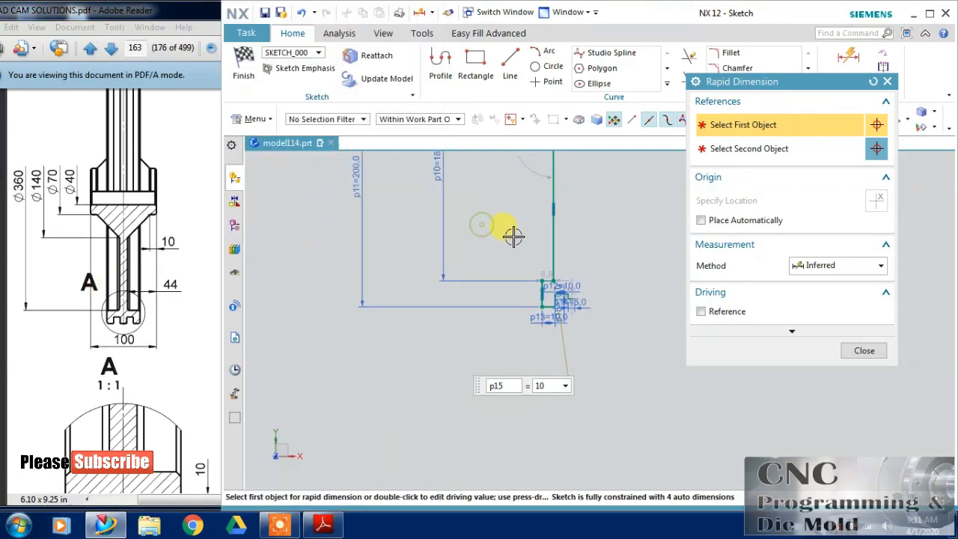
scroll(514, 228, "up", 6)
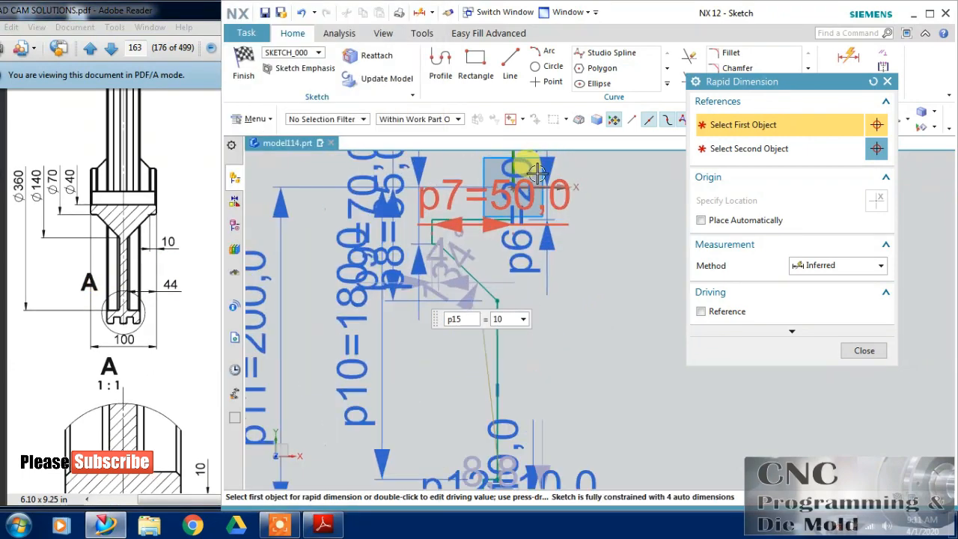
Set the horizontal distance between the hub's outer vertical line and the long web line to 44 mm
left_click(514, 161)
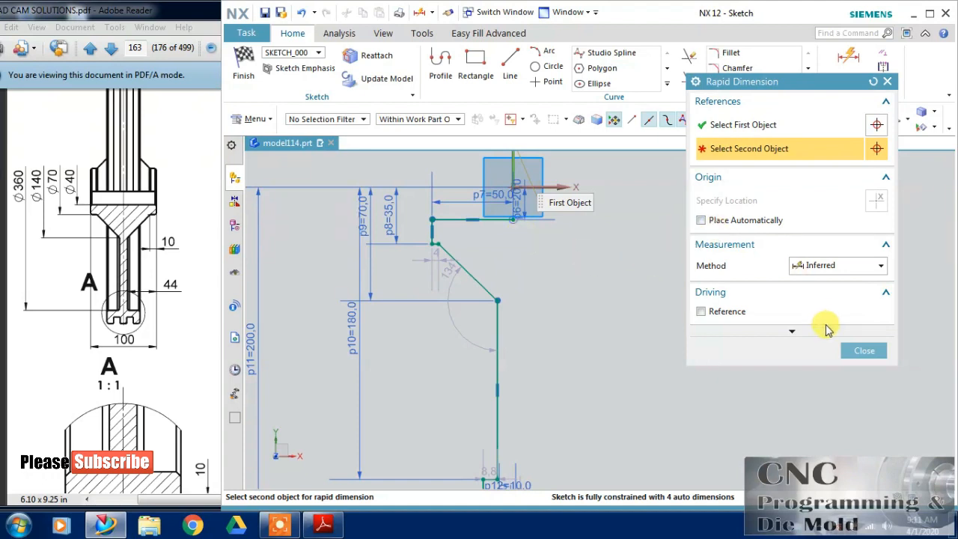
left_click(865, 351)
left_click(849, 58)
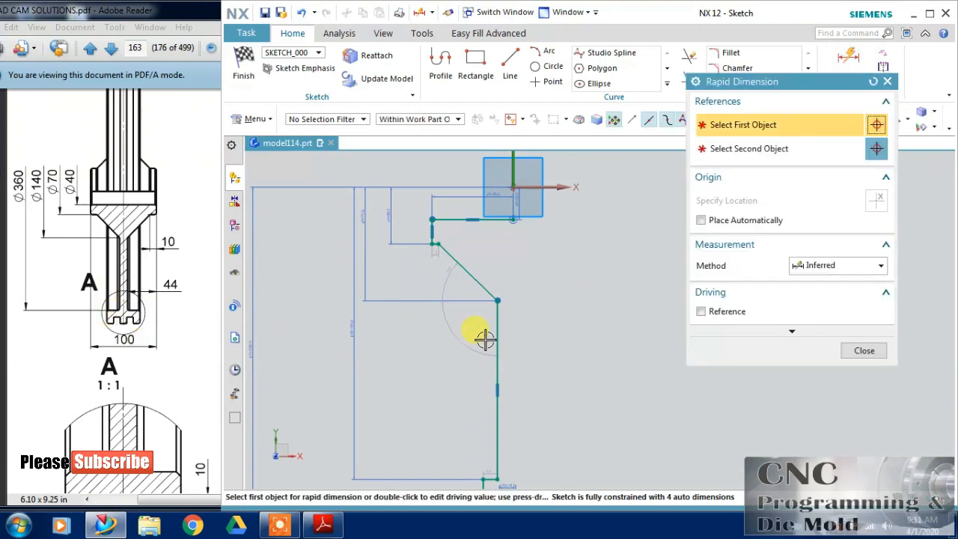
left_click(434, 223)
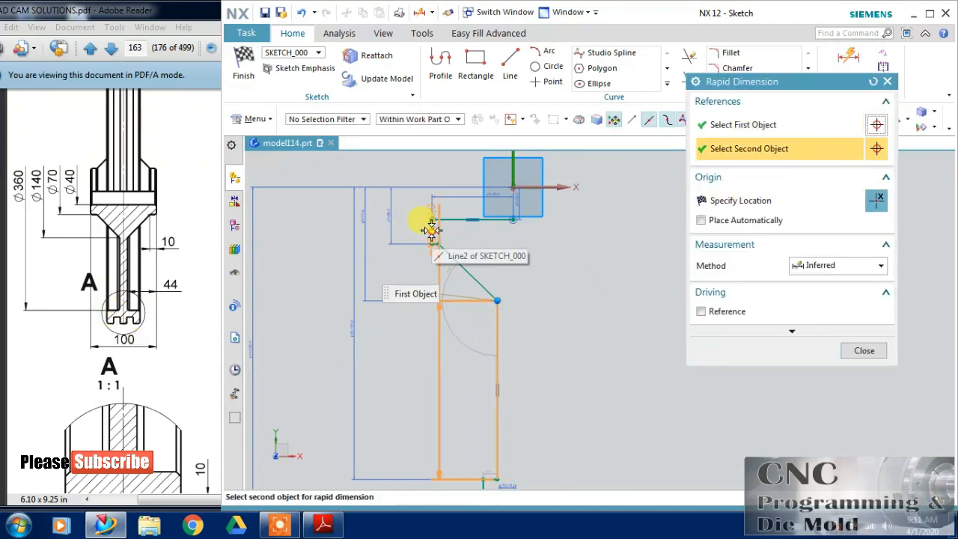
left_click(460, 371)
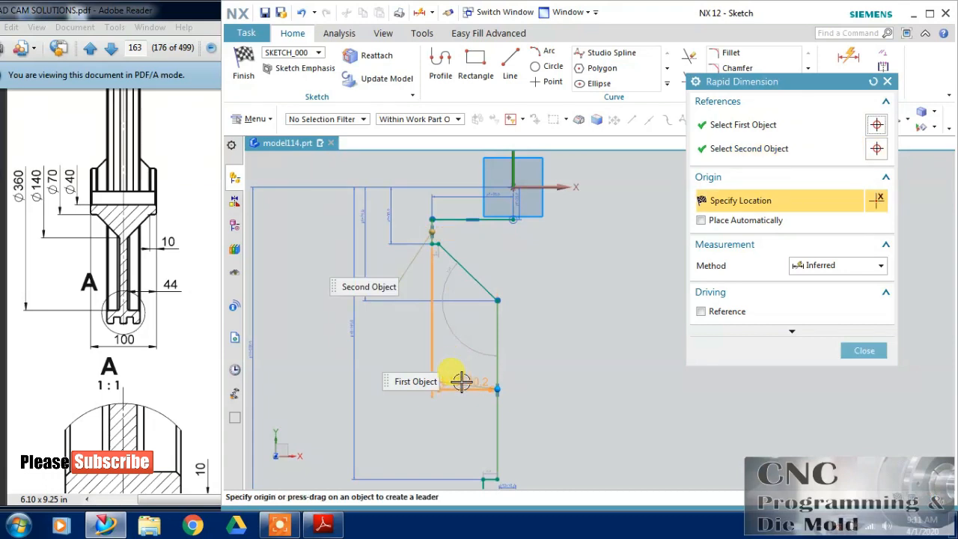
left_click(461, 382)
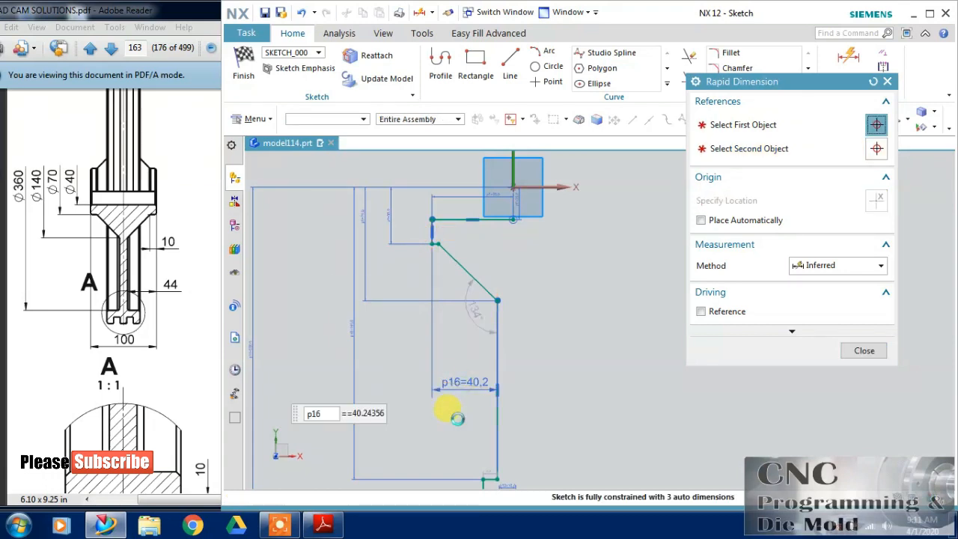
type("44")
key("Return")
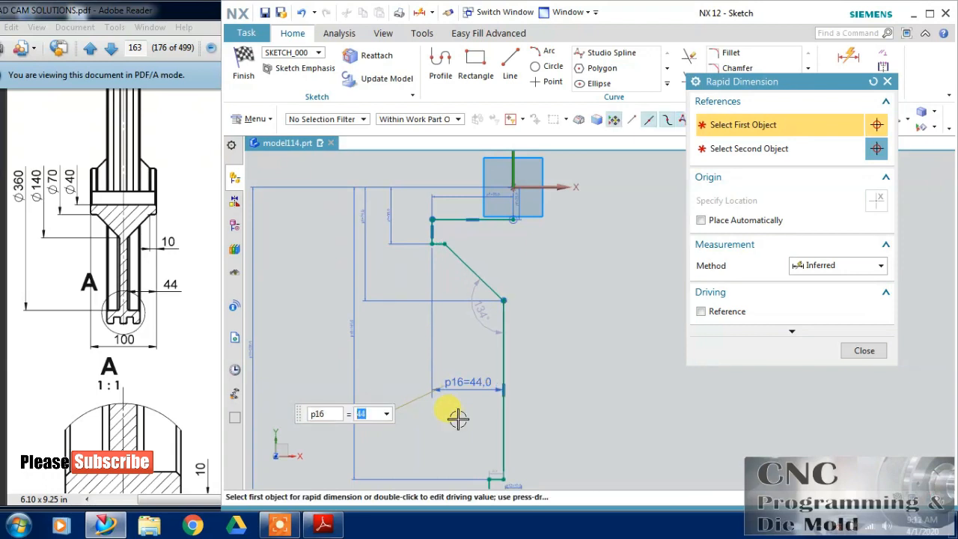
Set the length of the hub's short horizontal line before the sloped line to 10 mm
left_click(431, 242)
left_click(434, 258)
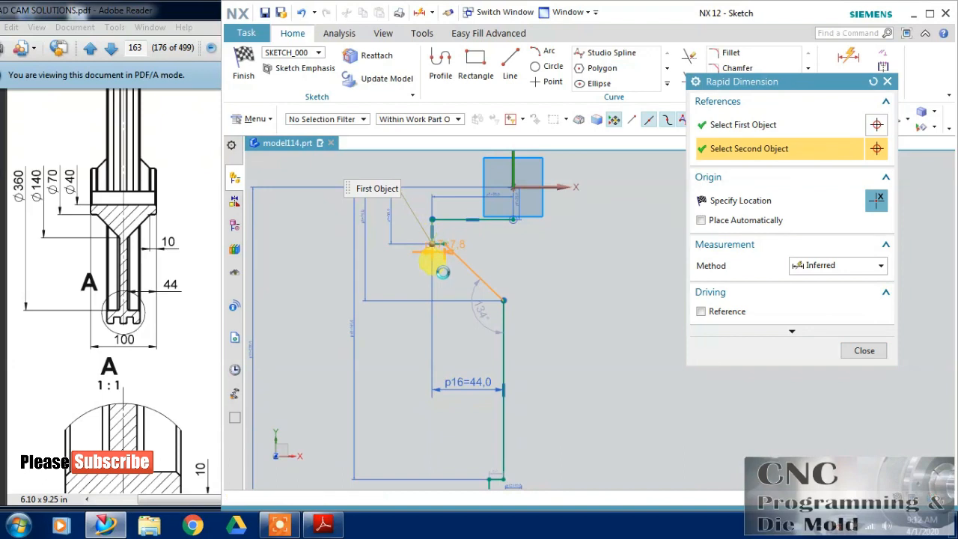
left_click(444, 279)
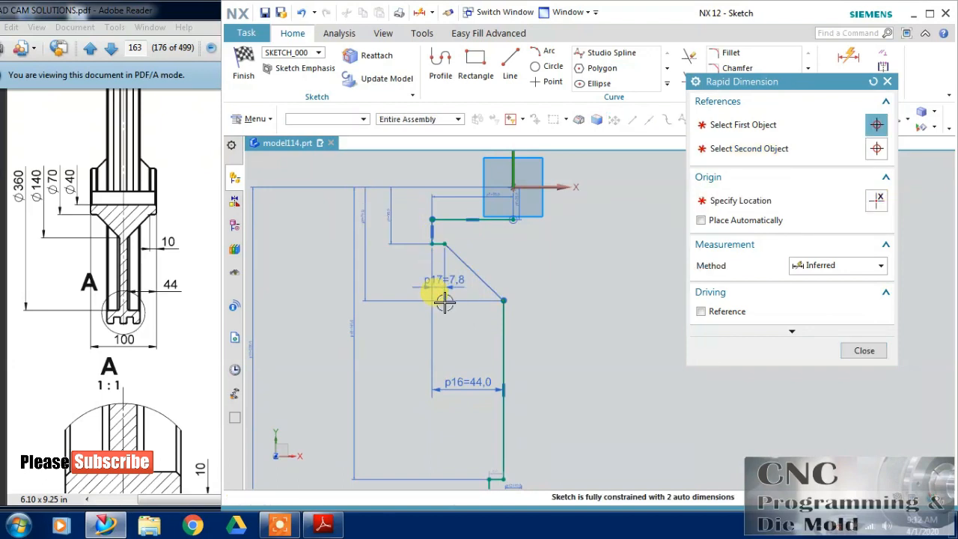
type("10")
key("Return")
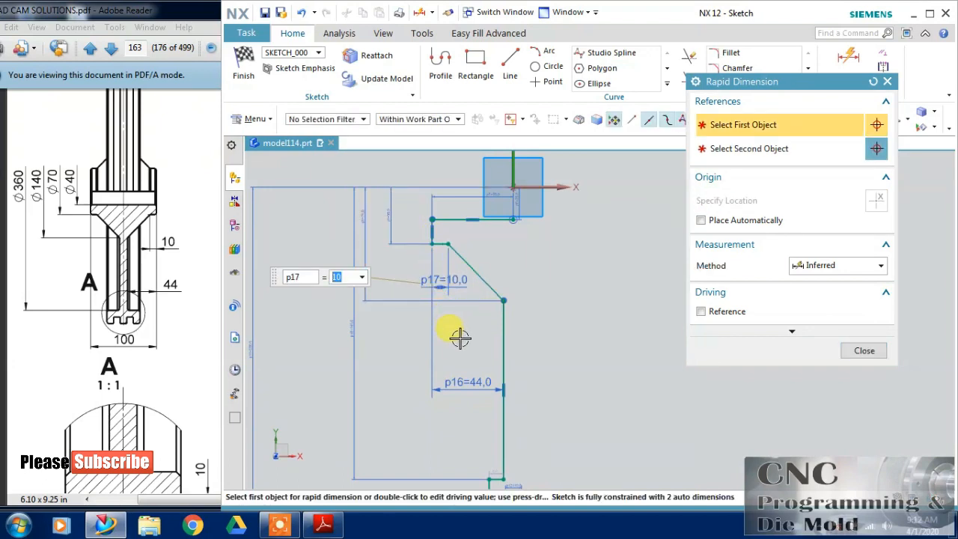
Check detail A in the PDF drawing and set the height of the rim groove's inner wall to 10 mm
scroll(461, 339, "down", 2)
scroll(491, 465, "up", 1)
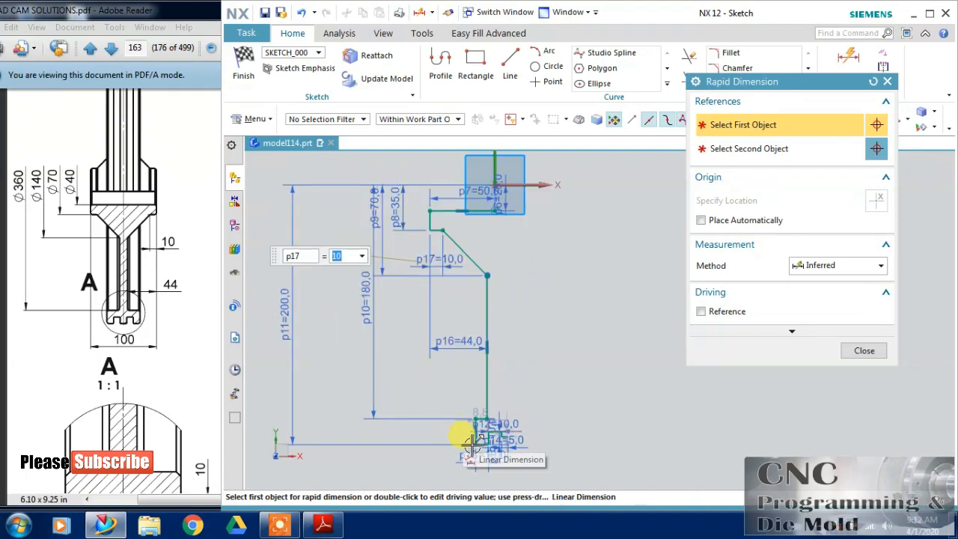
scroll(471, 444, "up", 3)
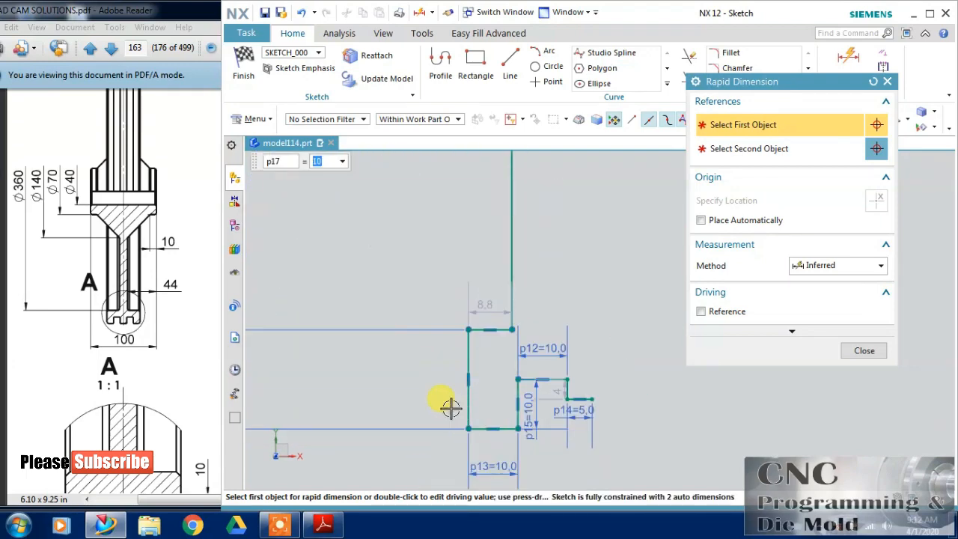
left_click(191, 423)
scroll(186, 314, "down", 3)
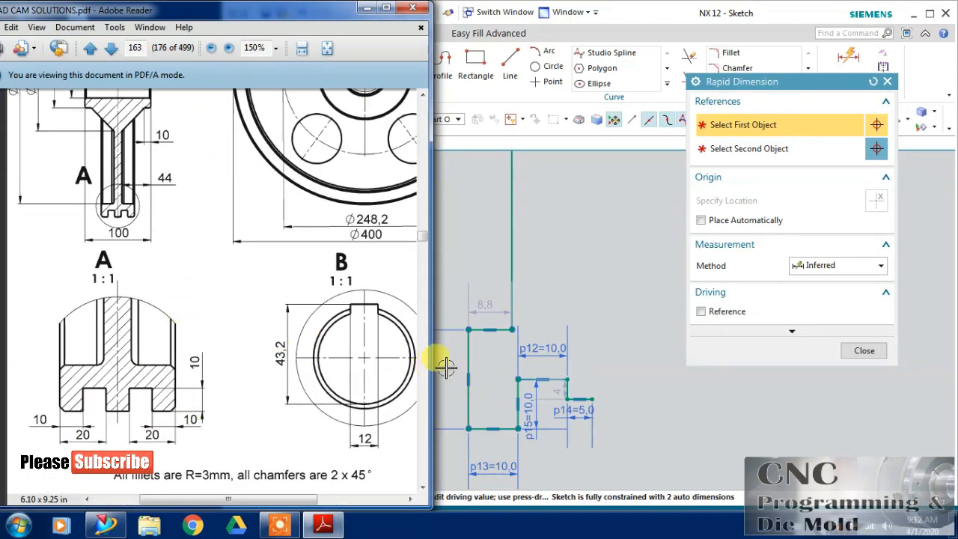
left_click(563, 390)
left_click(584, 348)
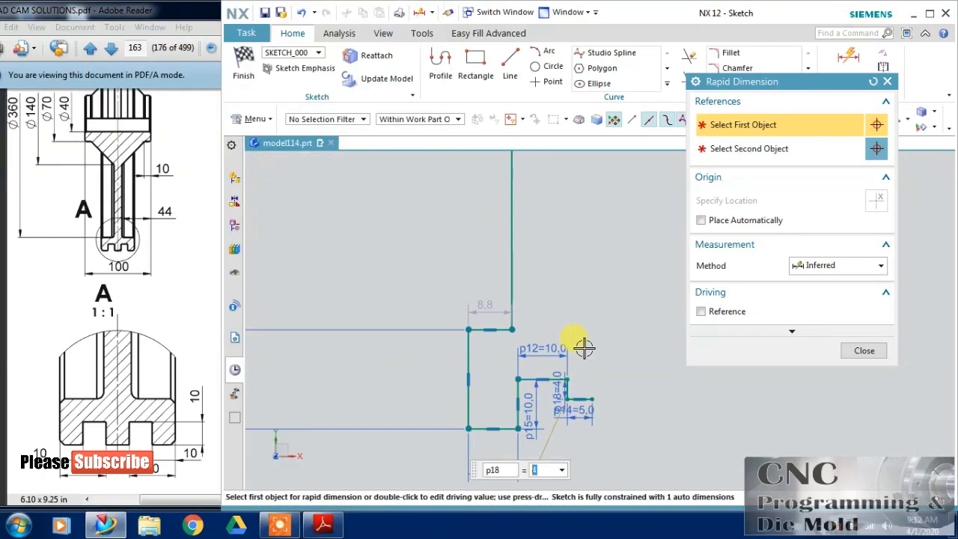
type("10")
key("Return")
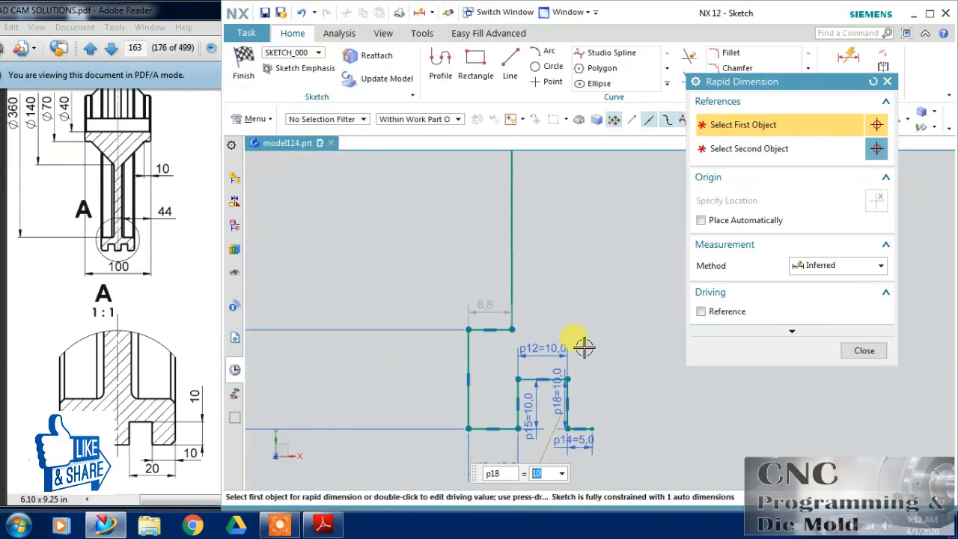
left_click(862, 351)
Constrain the rim profile's open endpoint to lie on the vertical Y axis
scroll(642, 381, "up", 3)
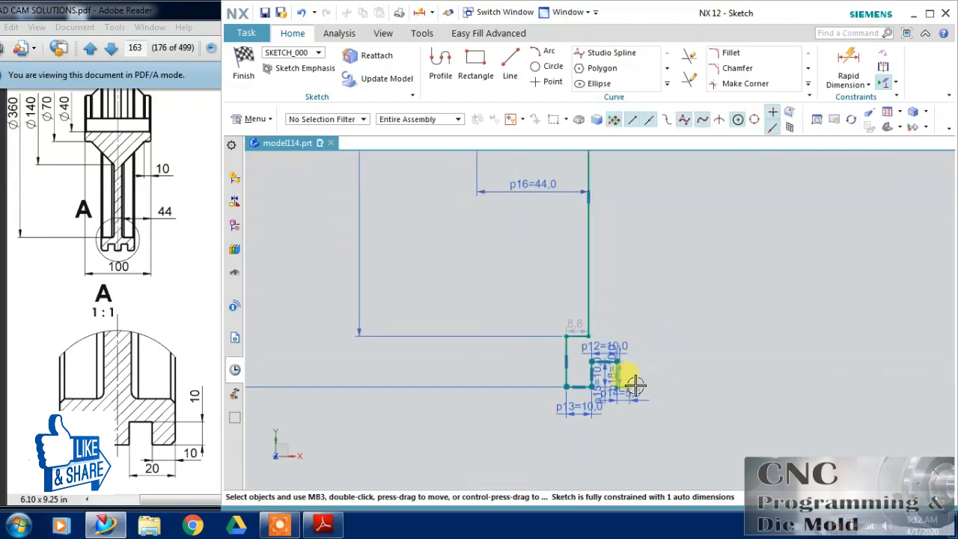
left_click(630, 387)
scroll(629, 225, "up", 5)
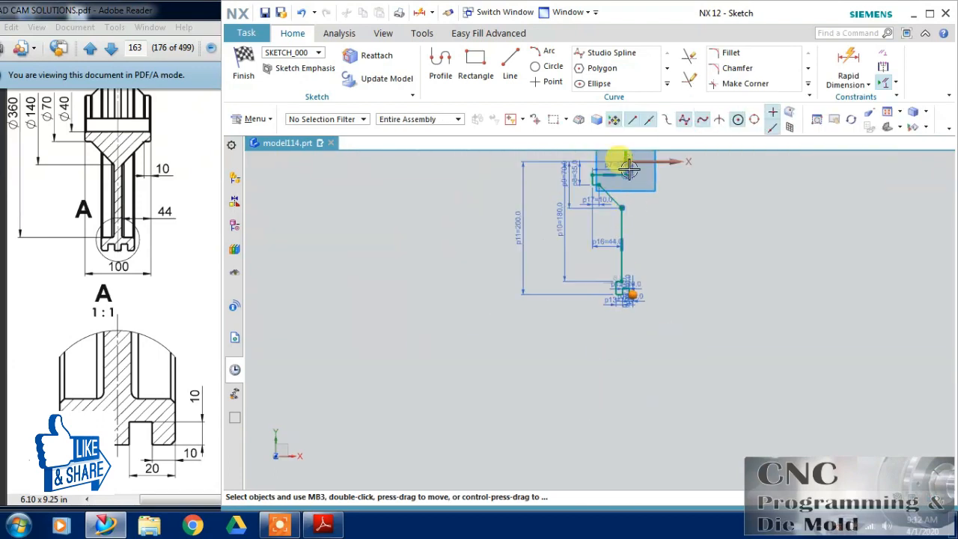
left_click(626, 155)
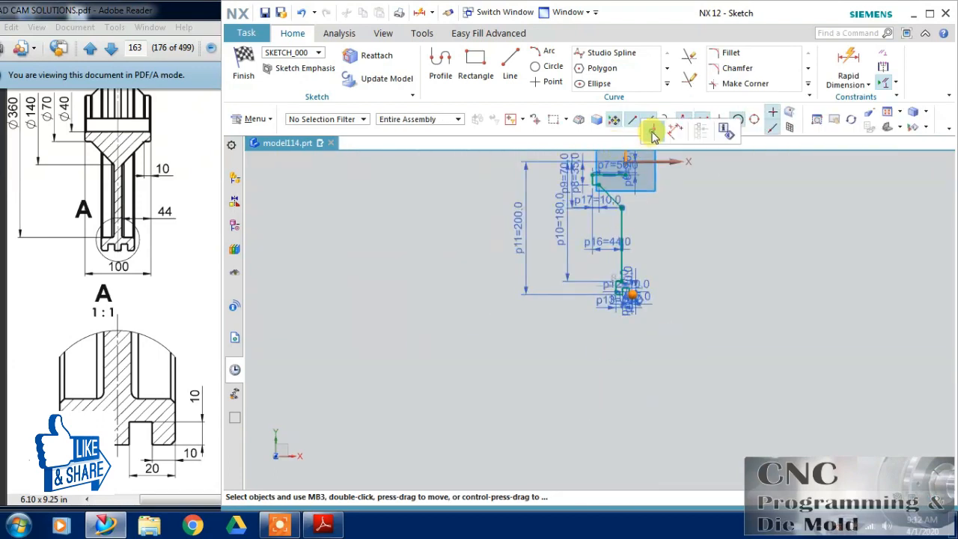
left_click(653, 134)
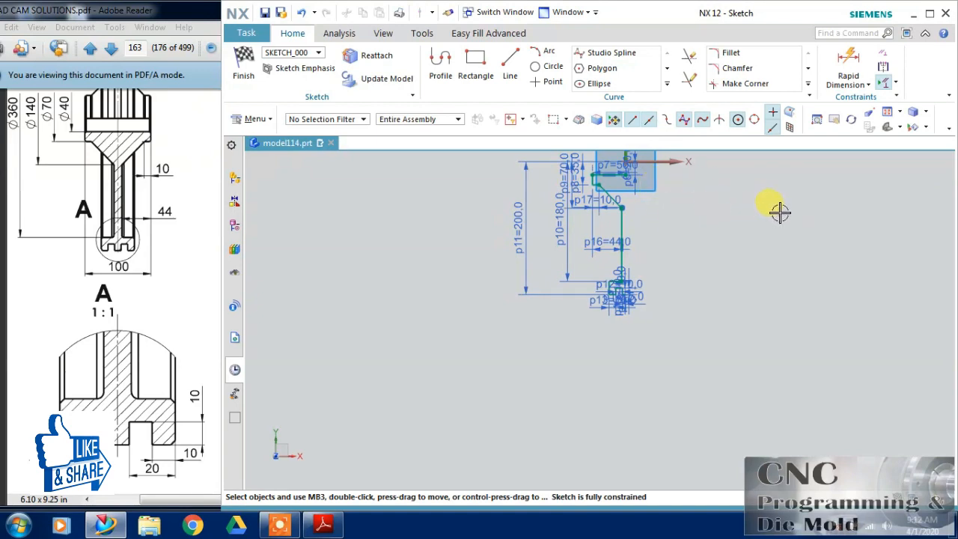
Mirror the whole half profile about the vertical Y axis and finish the sketch
scroll(741, 233, "down", 3)
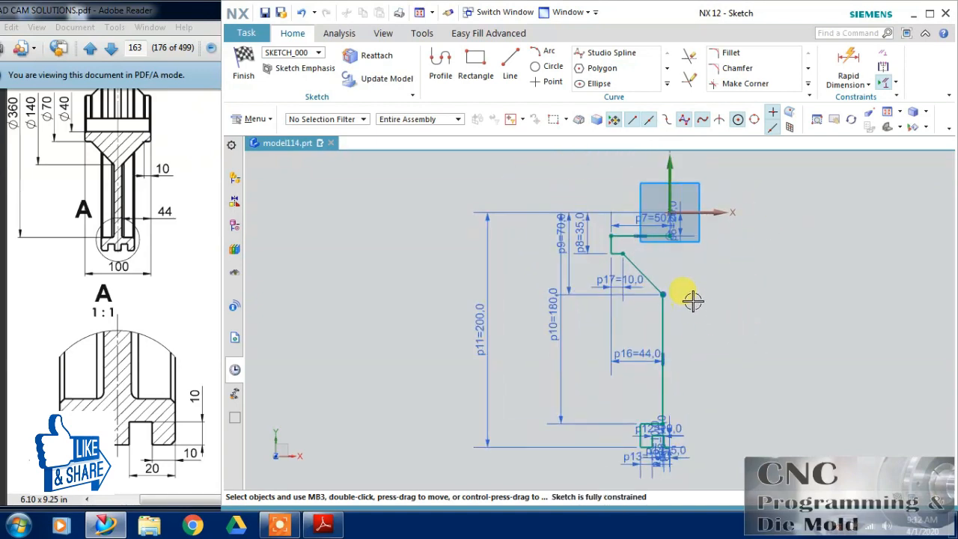
mouse_move(533, 227)
left_mouse_down()
mouse_move(689, 450)
mouse_move(685, 483)
left_mouse_up()
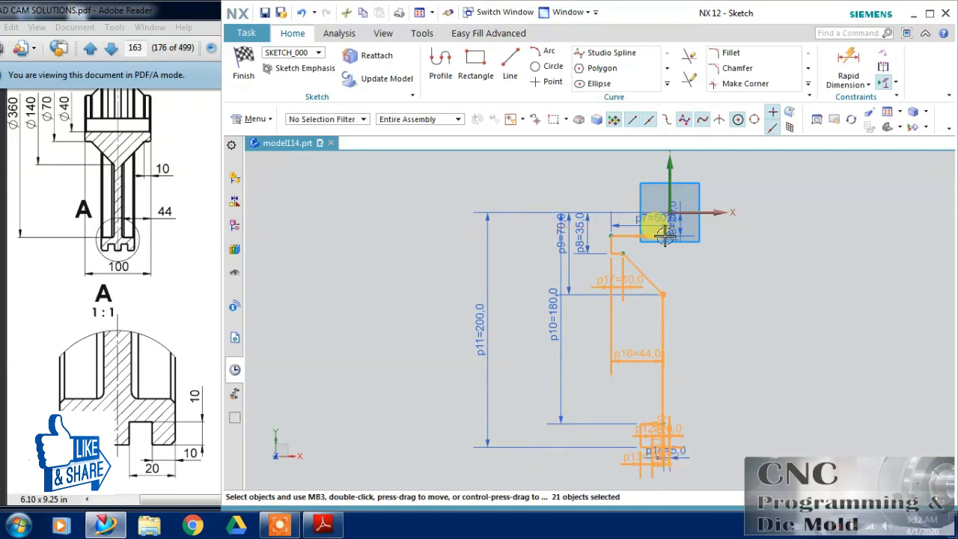
left_click(669, 85)
left_click(612, 98)
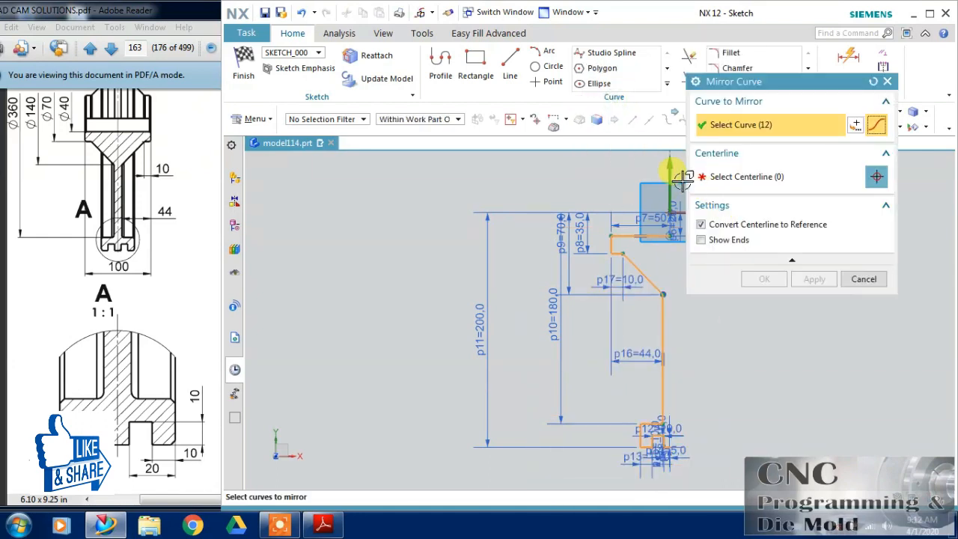
left_click(715, 178)
left_click(673, 171)
left_click(773, 278)
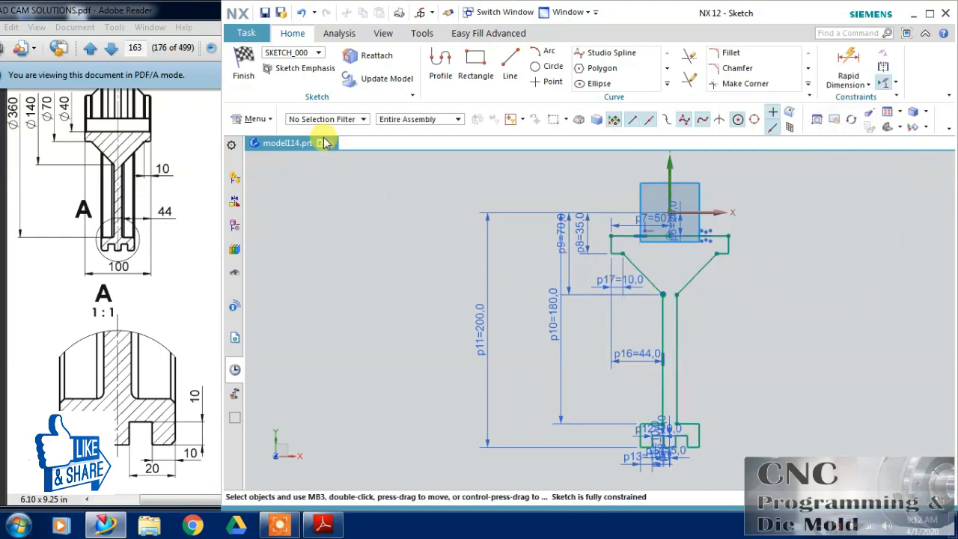
left_click(244, 66)
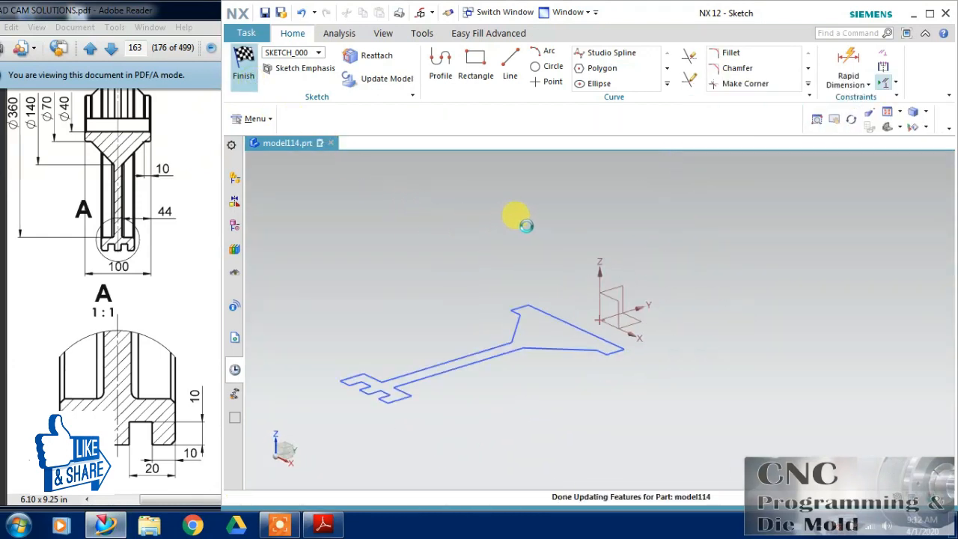
Revolve the closed section profile from 0° to 360° about the X axis through the origin as a solid
left_click(312, 84)
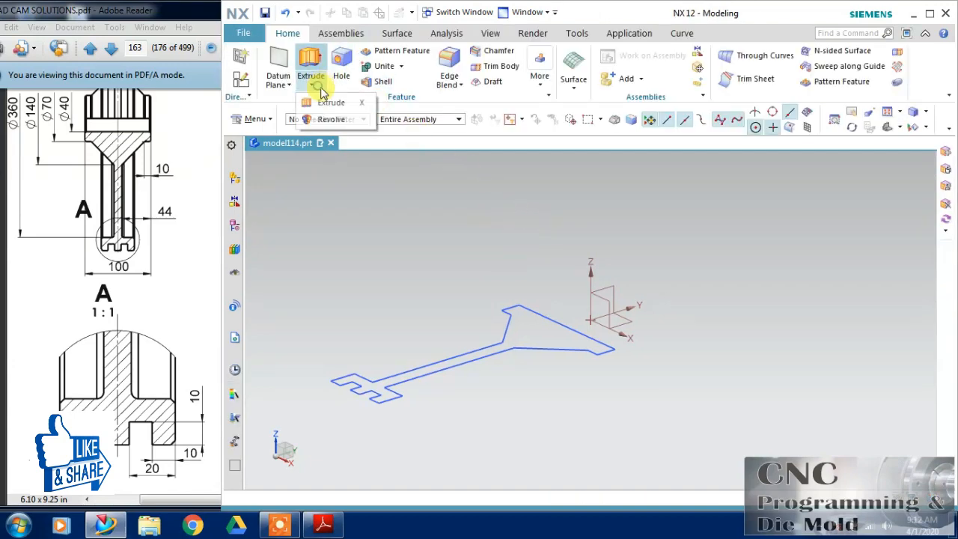
left_click(322, 120)
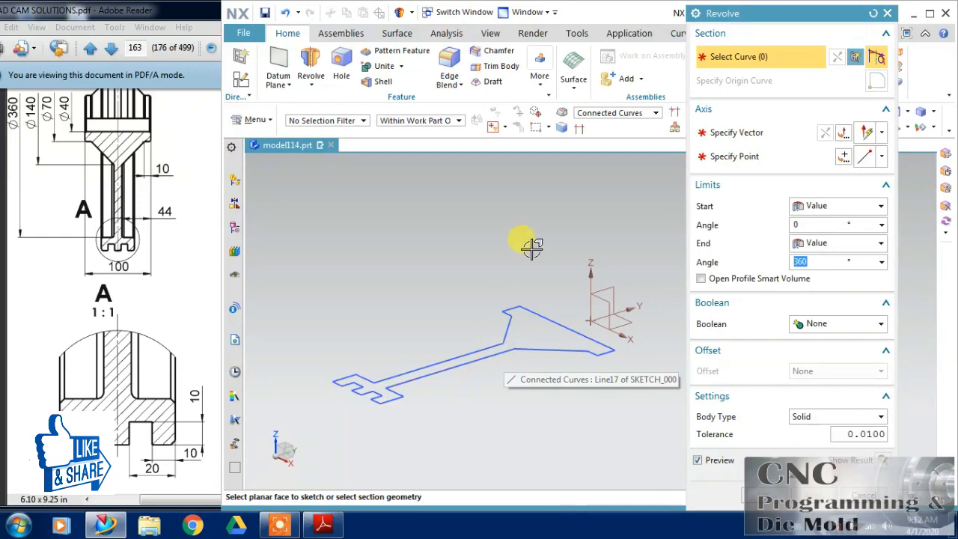
left_click(519, 350)
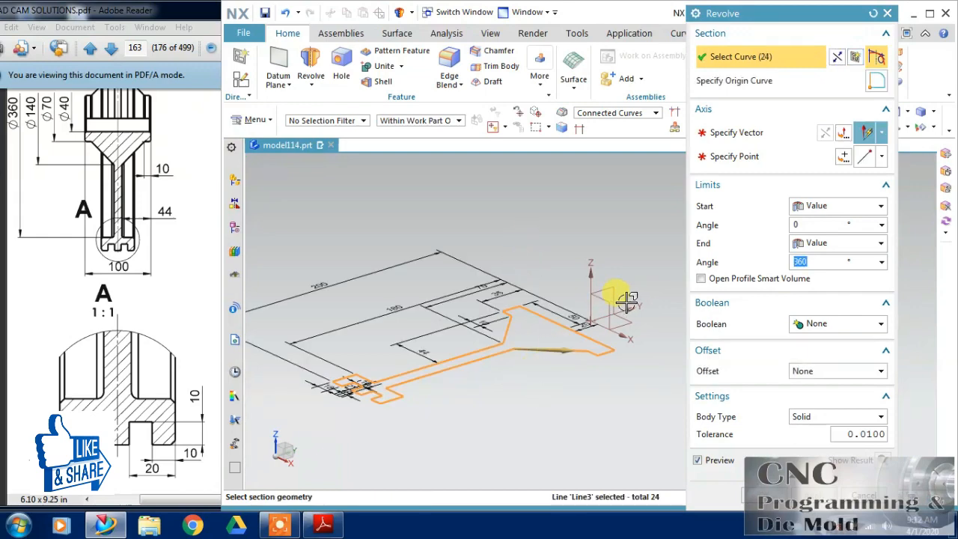
left_click(755, 133)
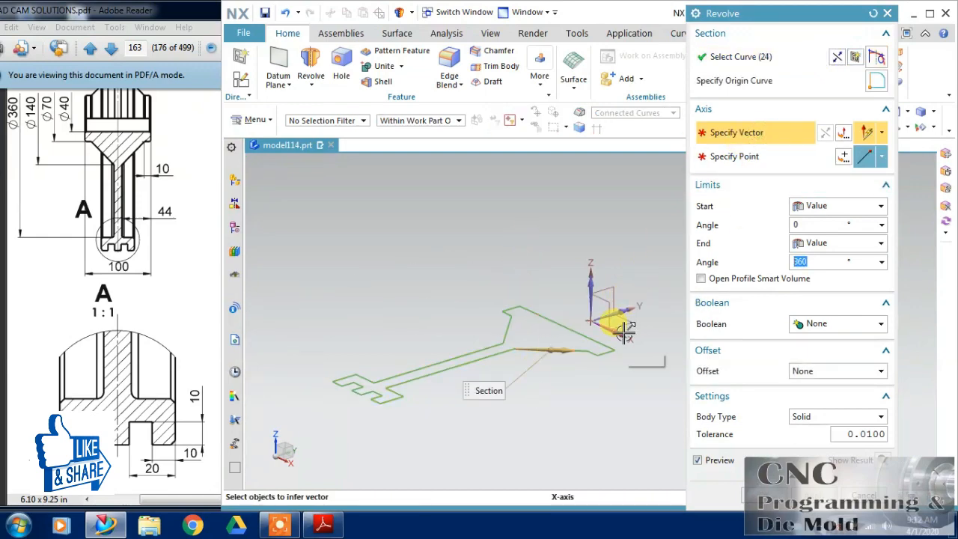
left_click(625, 331)
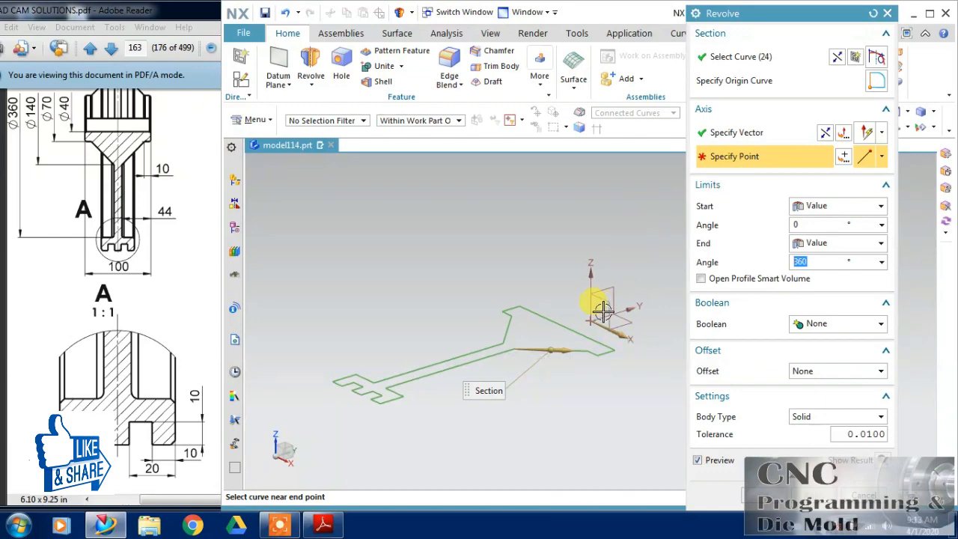
left_click(843, 156)
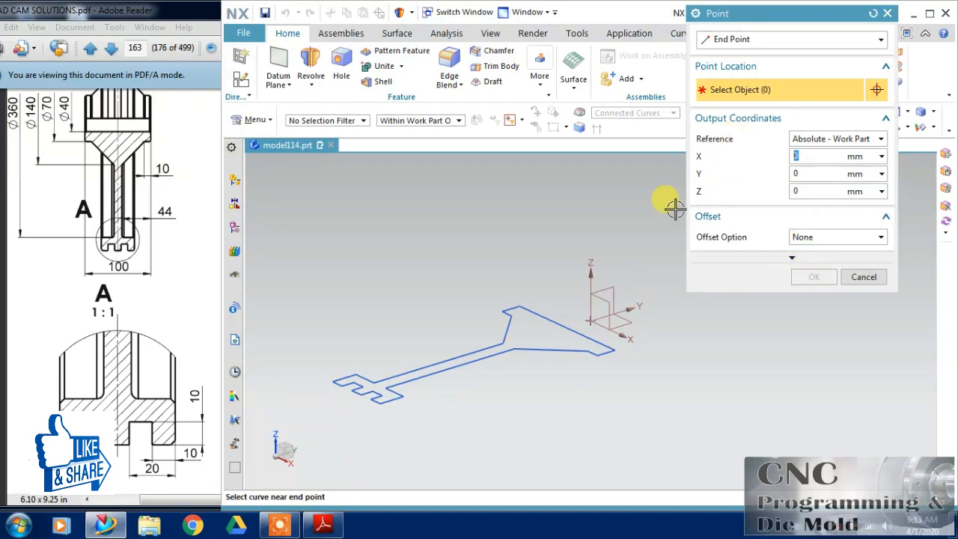
left_click(760, 39)
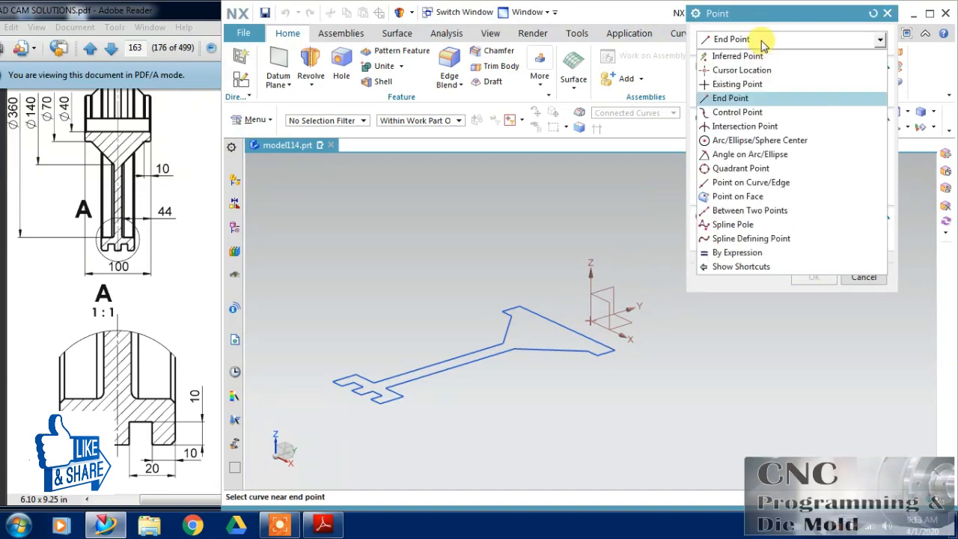
left_click(745, 56)
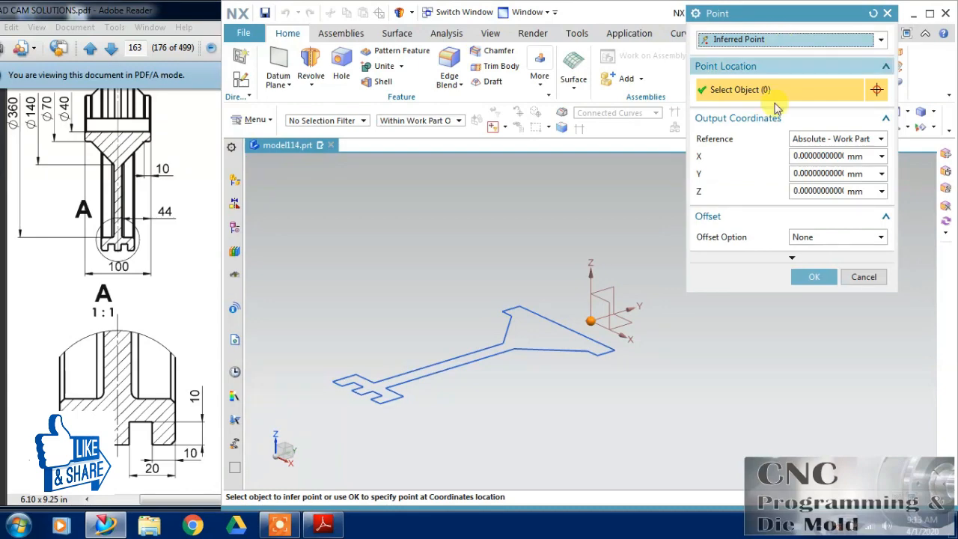
left_click(808, 276)
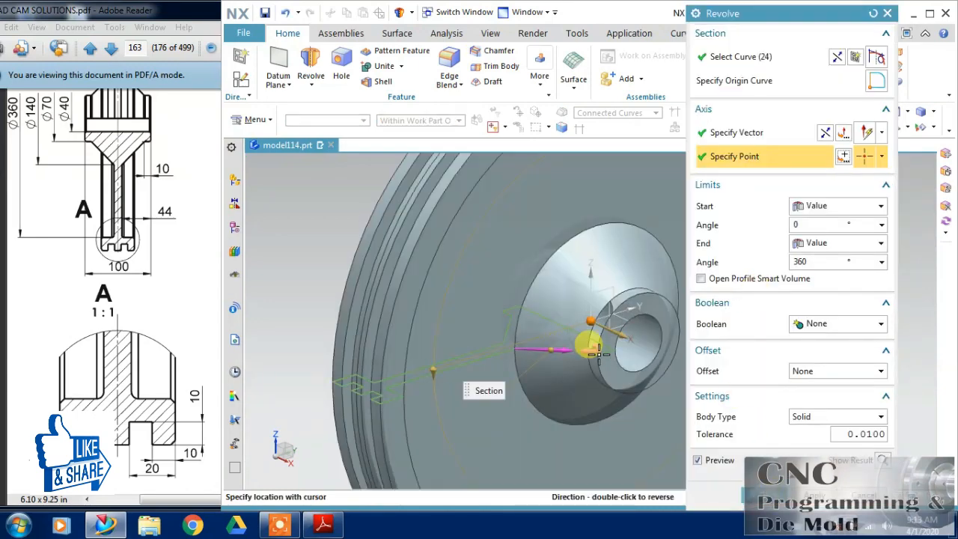
left_click(768, 497)
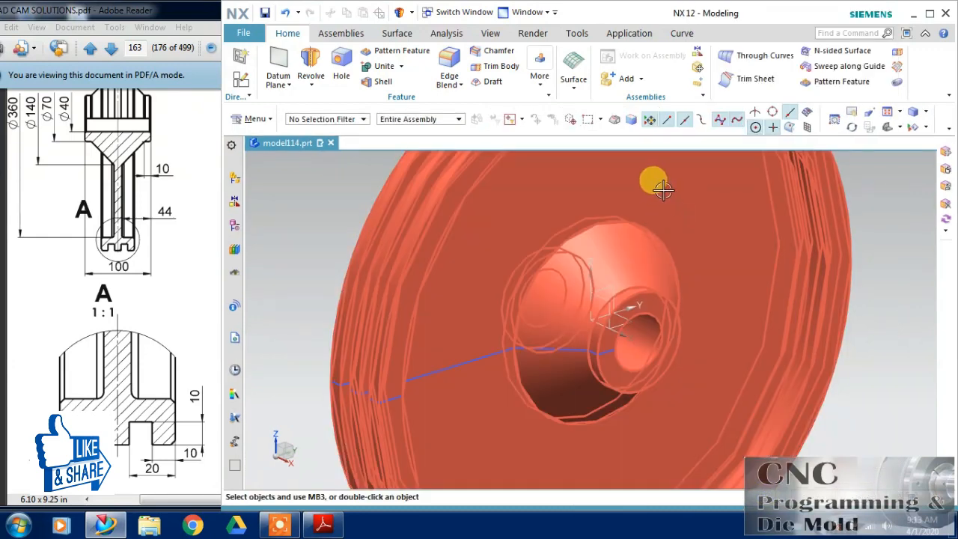
Start a chamfer, check the chamfer note in the PDF drawing, and set a symmetric distance of 2 mm
middle_click_drag(663, 190, 648, 248)
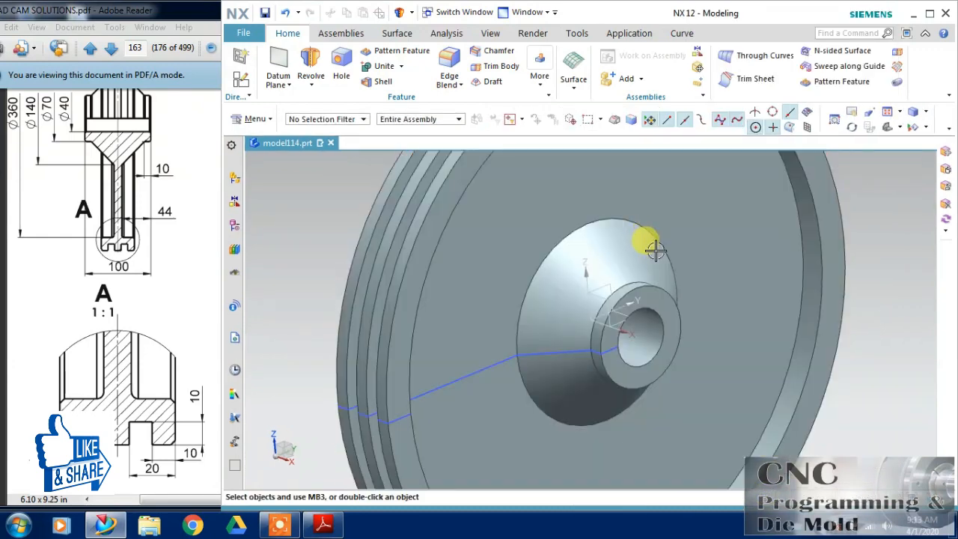
middle_click_drag(817, 355, 584, 315)
scroll(584, 314, "up", 5)
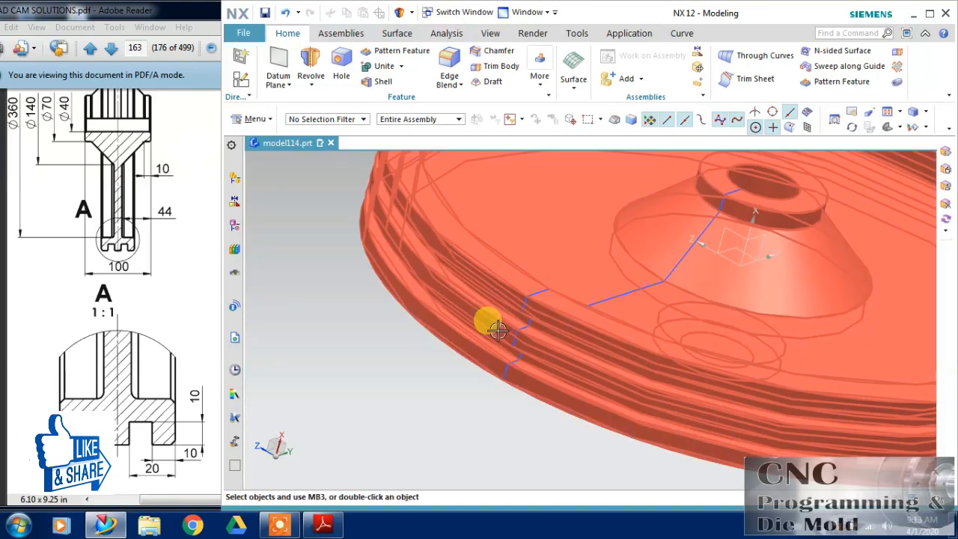
left_click(234, 369)
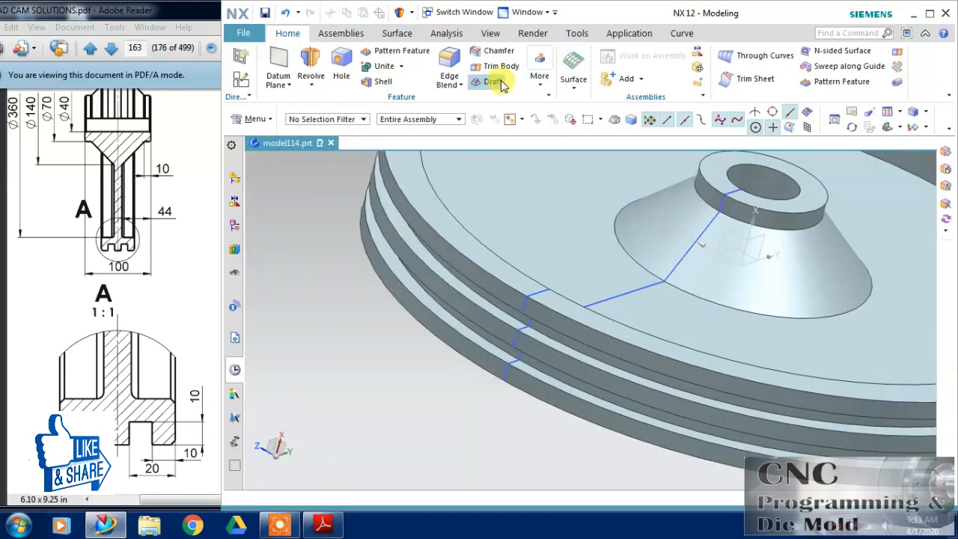
left_click(496, 51)
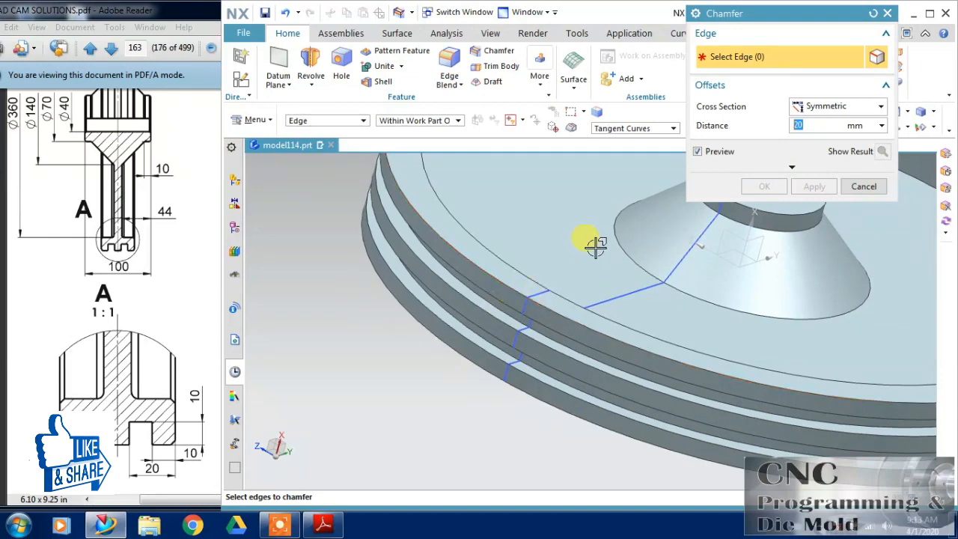
left_click(139, 337)
scroll(142, 314, "down", 4)
scroll(150, 299, "up", 3)
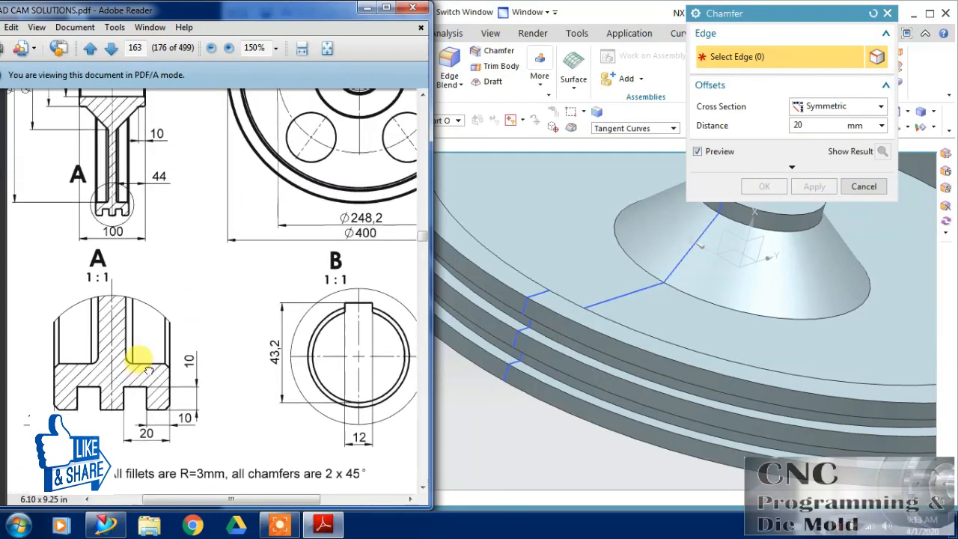
left_click(805, 125)
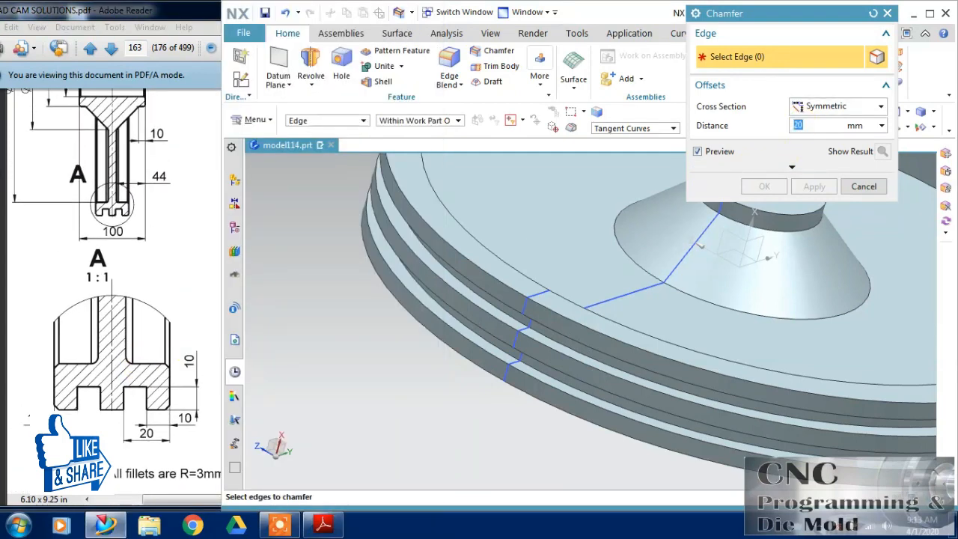
left_click(829, 108)
left_click(831, 111)
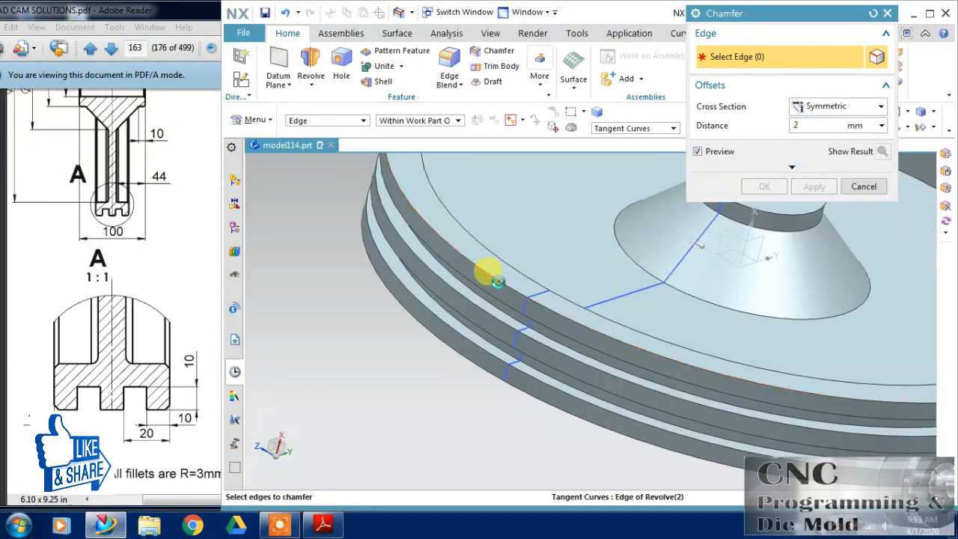
Chamfer the outer and inner circular edges of the rim on both sides of the wheel by 2 mm
left_click(442, 344)
left_click(434, 363)
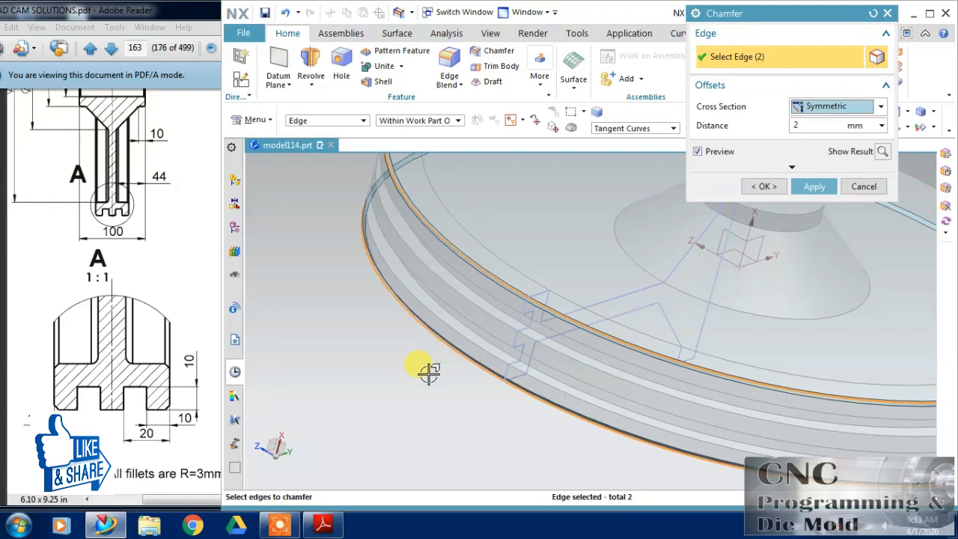
left_click(542, 403)
middle_click_drag(541, 402, 548, 267)
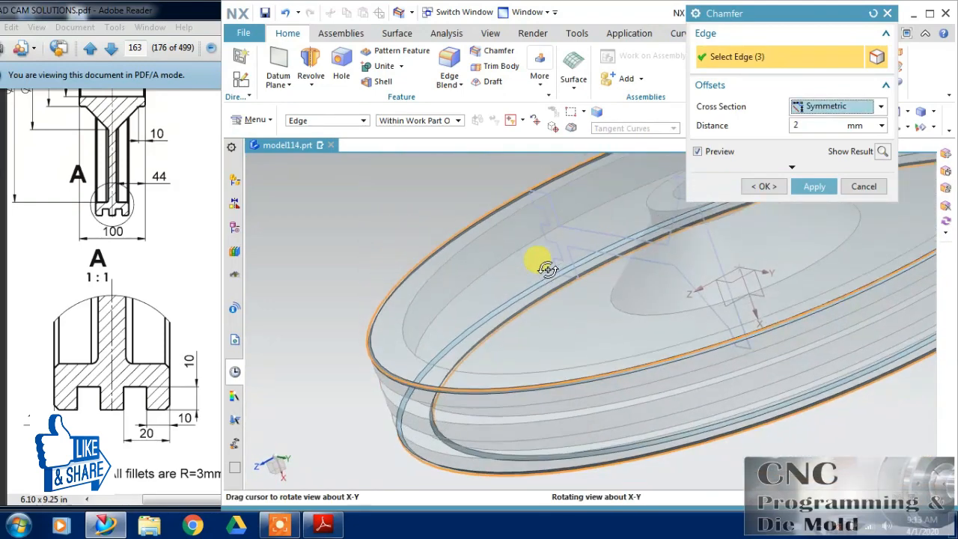
left_click(487, 250)
left_click(771, 187)
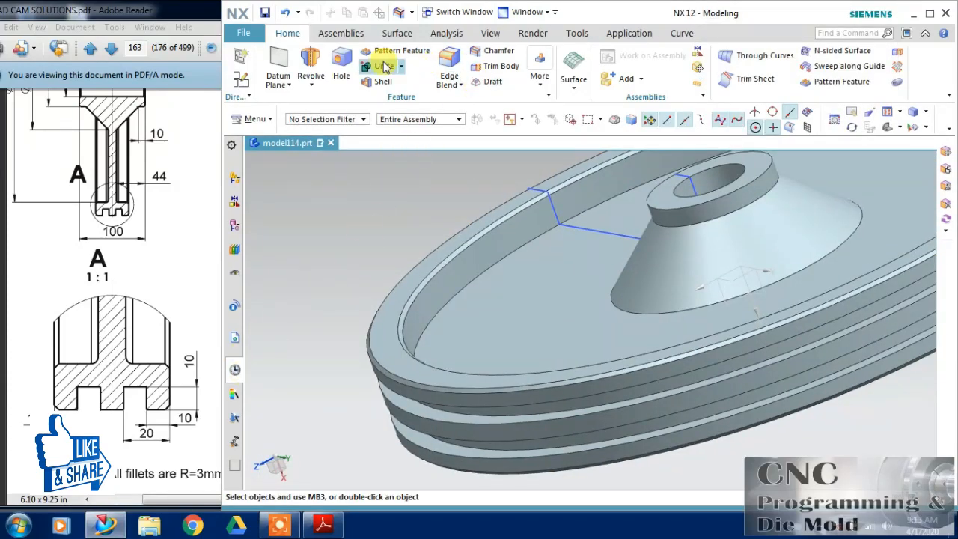
Blend the inner corner edges between the rim and the web on both sides with a 5 mm radius
left_click(438, 84)
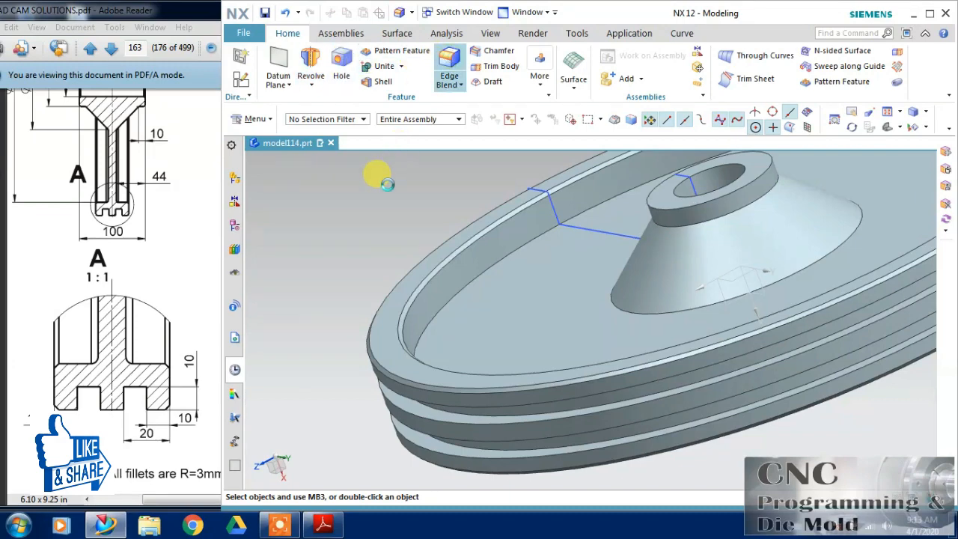
left_click(512, 259)
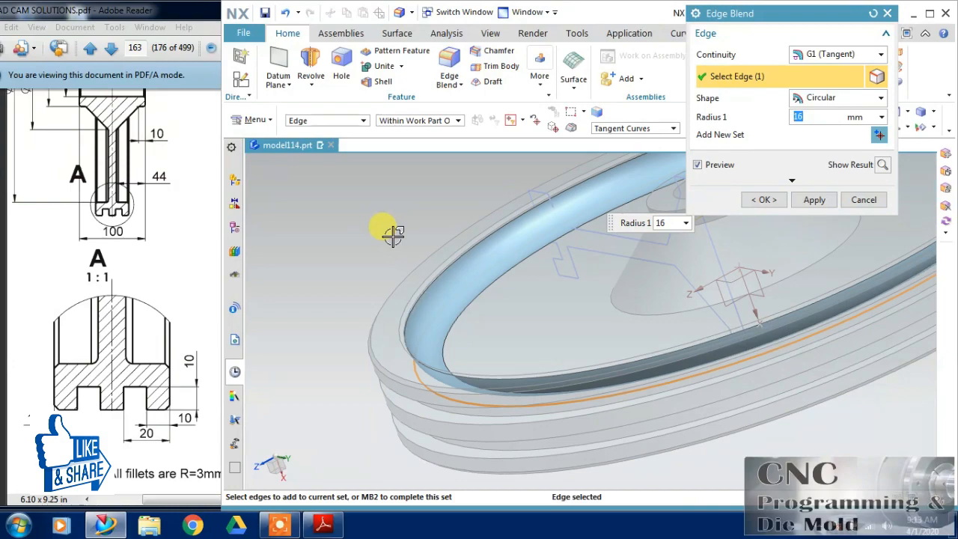
key("Return")
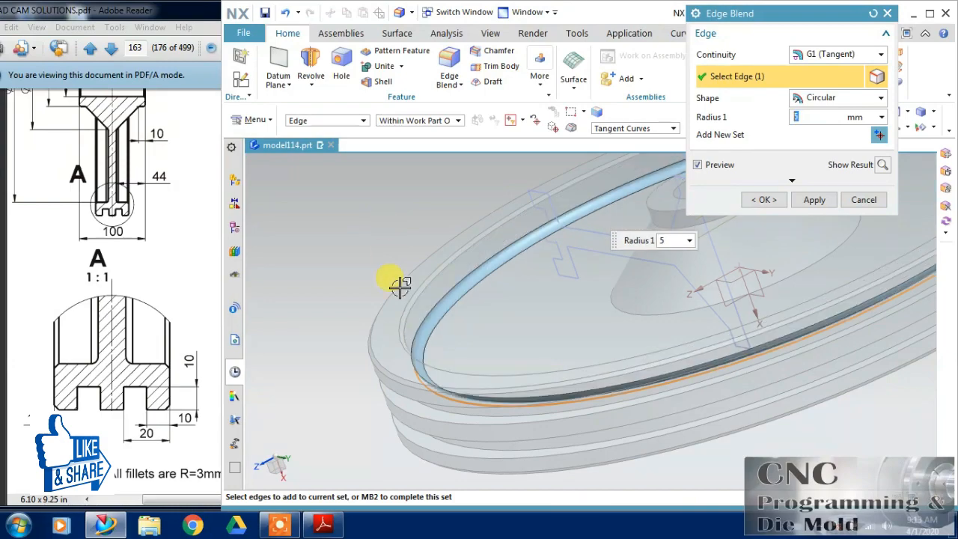
middle_click_drag(406, 382, 416, 232)
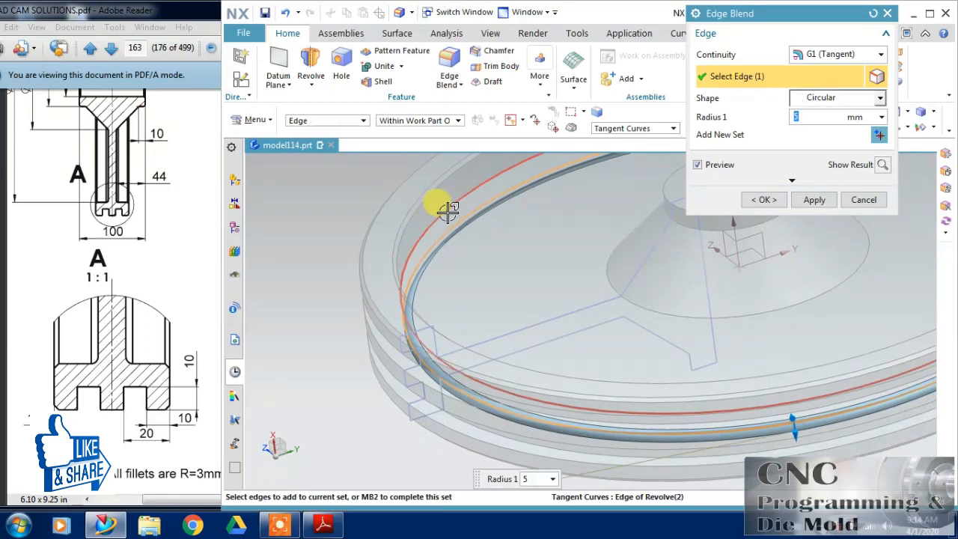
left_click(443, 208)
left_click(815, 200)
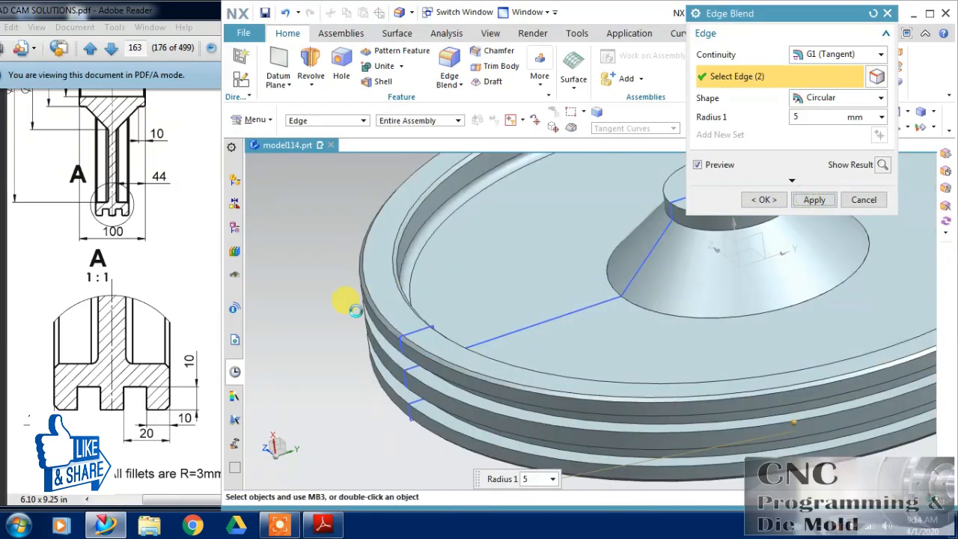
Blend the edges where the conical hub meets the web on both sides with a 5 mm radius
left_click_drag(143, 212, 152, 324)
left_click(622, 311)
left_click(628, 303)
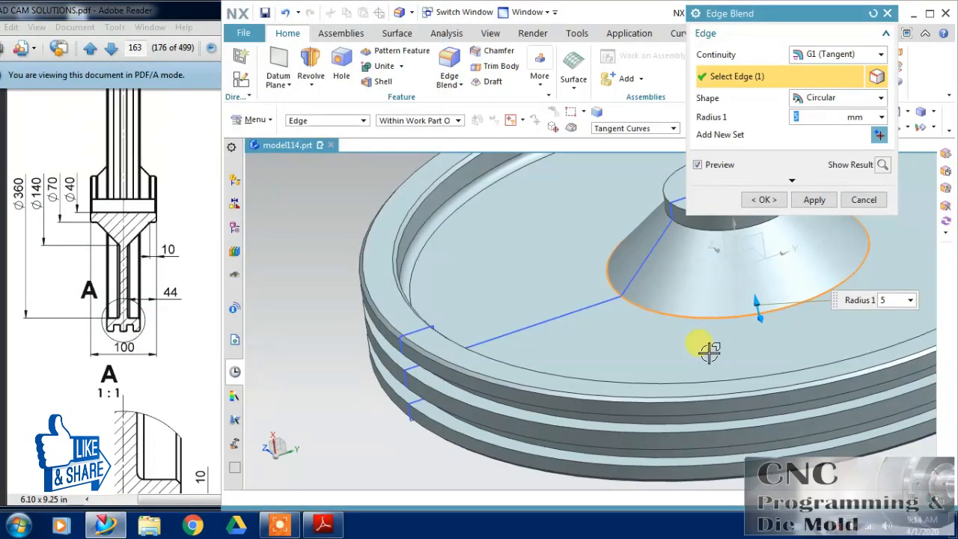
middle_click_drag(709, 355, 605, 269)
left_click(606, 269)
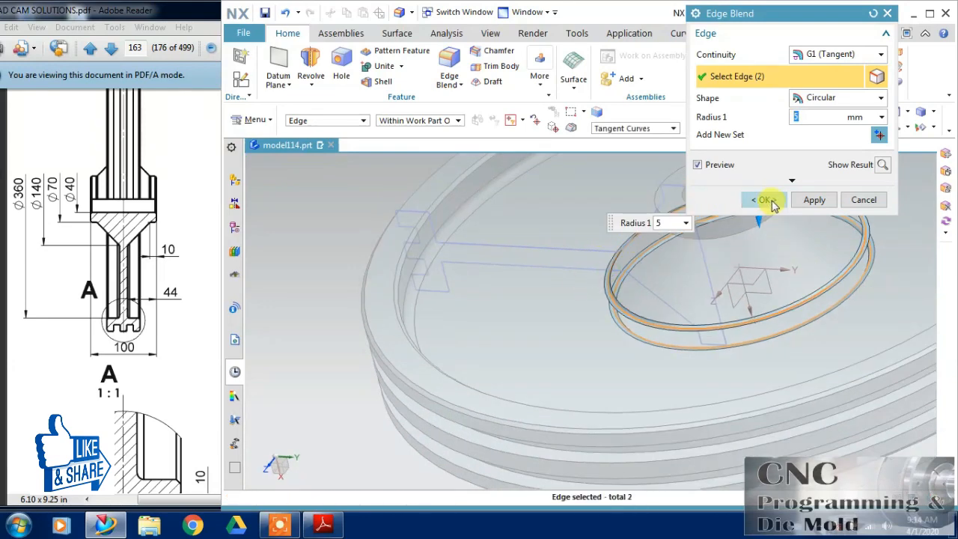
middle_click(462, 285)
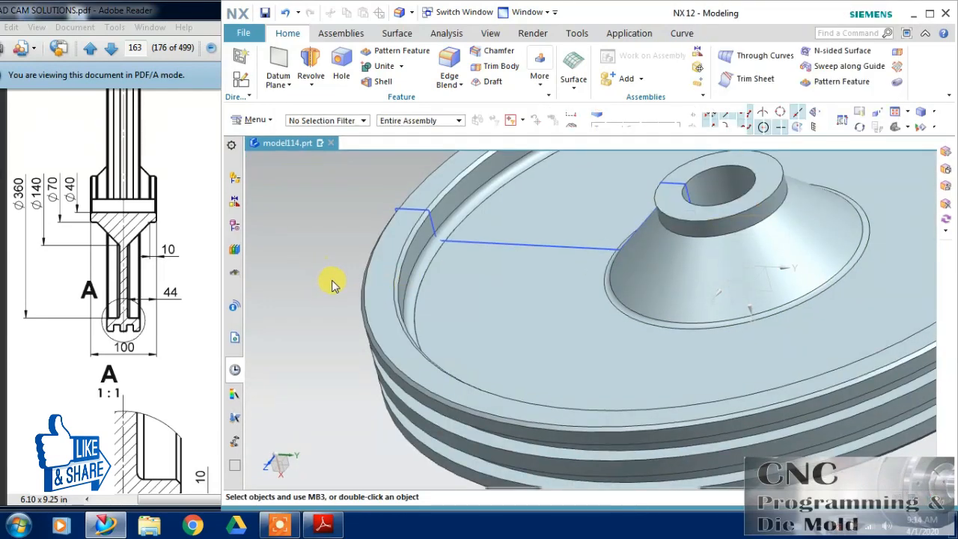
Examine the wheel's front view in the PDF drawing for the web holes' diameter, pitch circle and angular spacing
scroll(327, 280, "down", 2)
left_click_drag(157, 240, 173, 291)
left_click(328, 50)
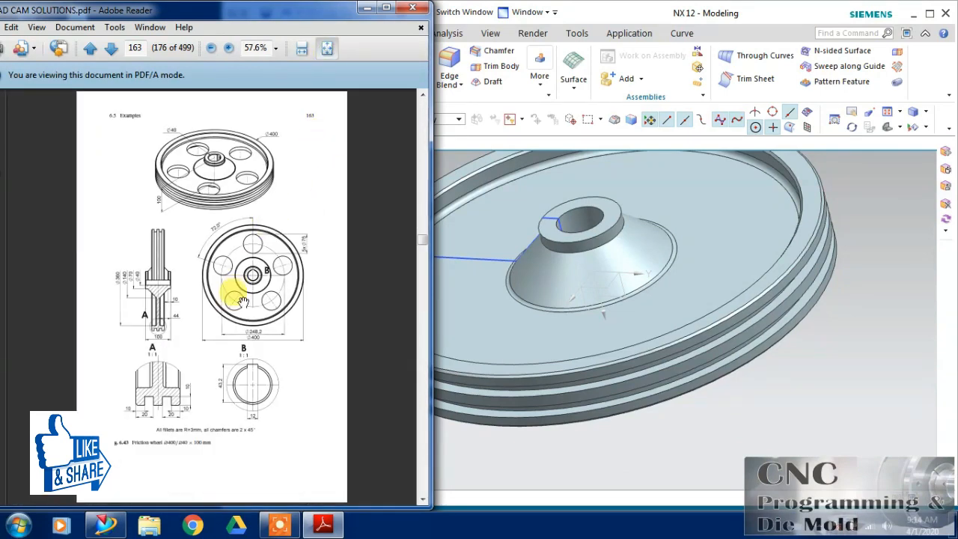
middle_click_drag(717, 314, 807, 387)
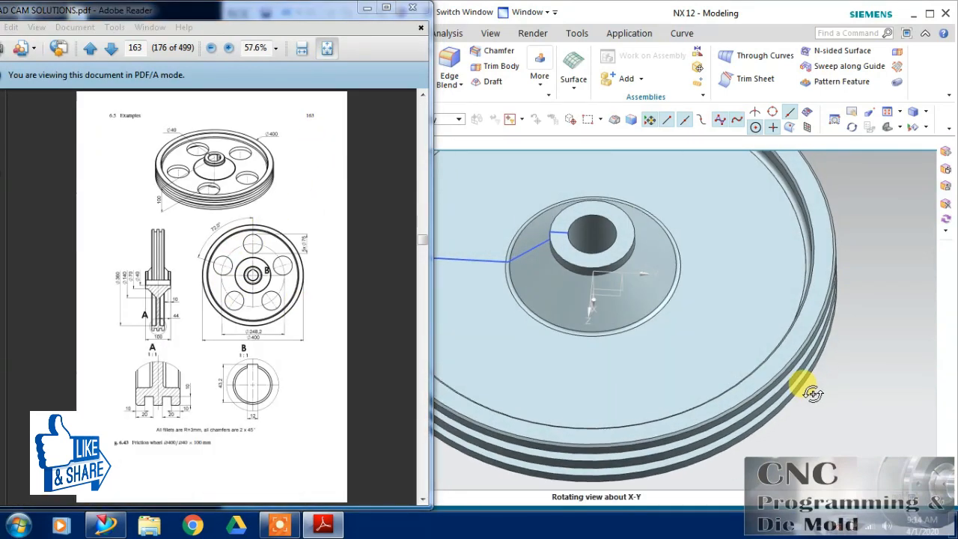
left_click(595, 12)
left_click_drag(187, 13, 116, 13)
scroll(202, 301, "up", 4, "ctrl")
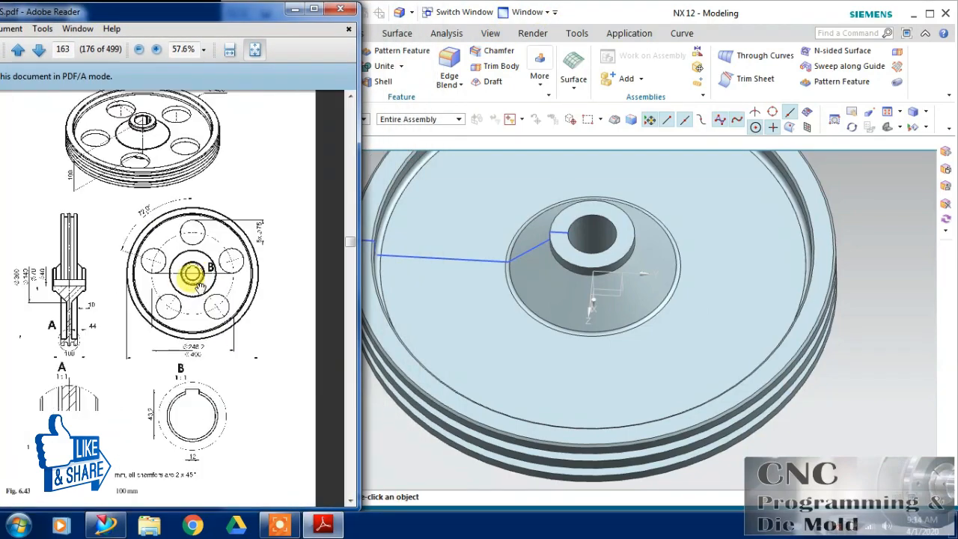
scroll(168, 293, "down", 1, "ctrl")
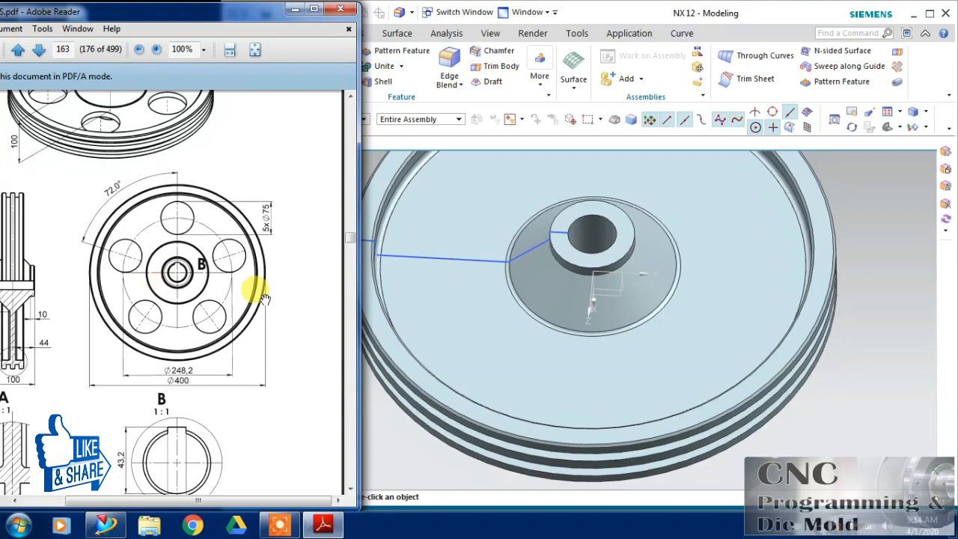
left_click_drag(261, 19, 119, 17)
left_click(330, 179)
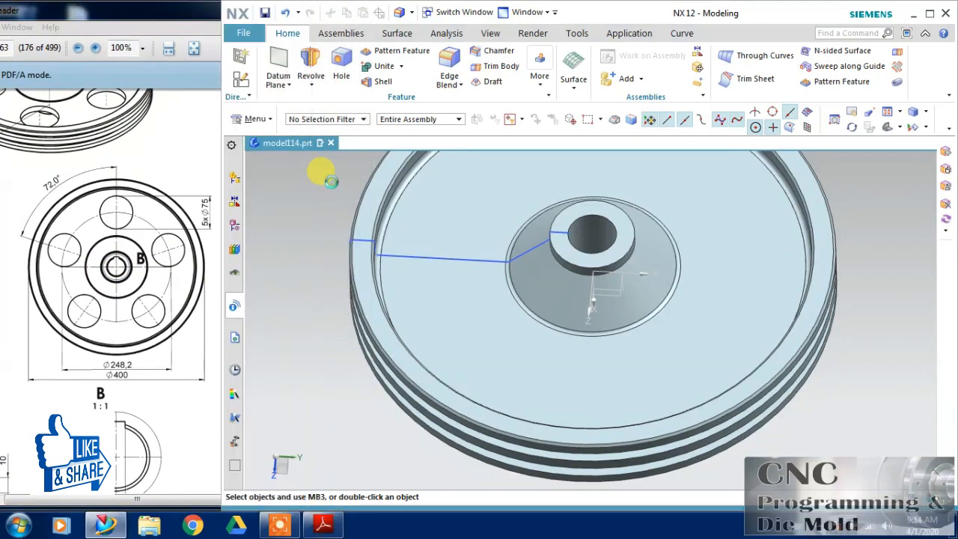
left_click(240, 78)
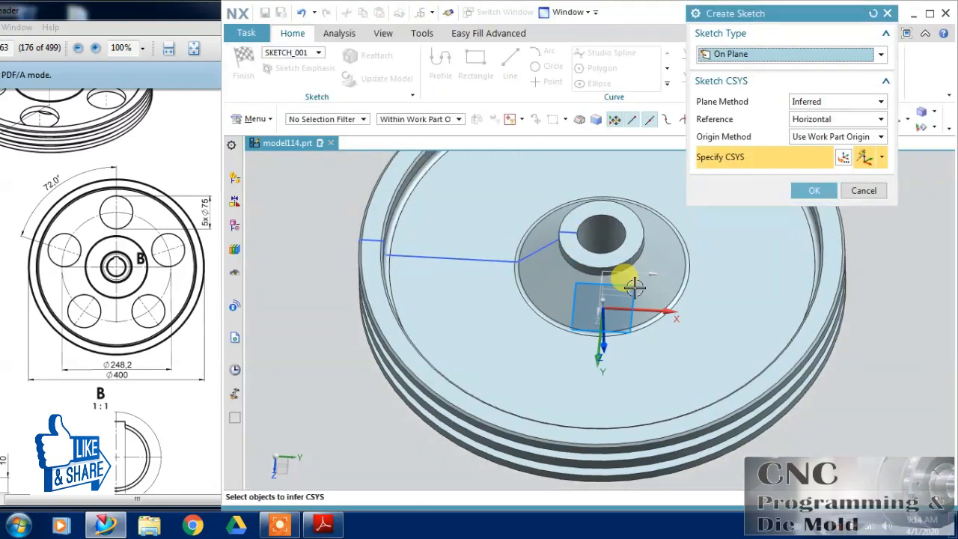
middle_click_drag(626, 288, 695, 367)
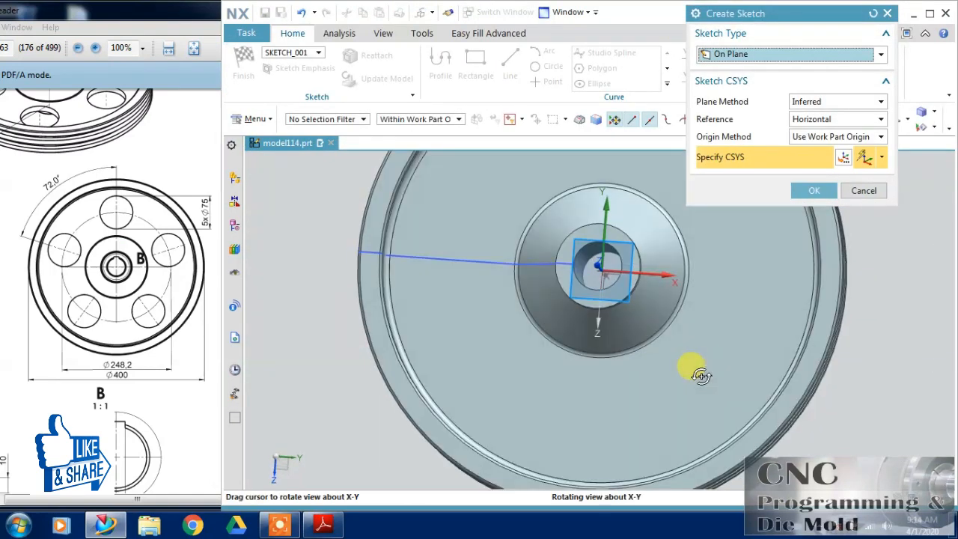
left_click(814, 192)
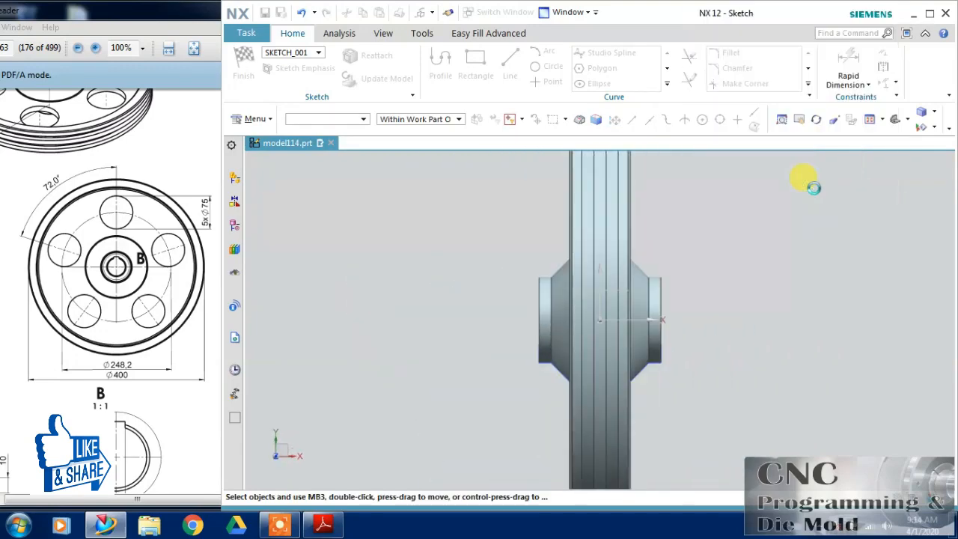
middle_click(349, 178)
middle_click_drag(349, 178, 417, 227)
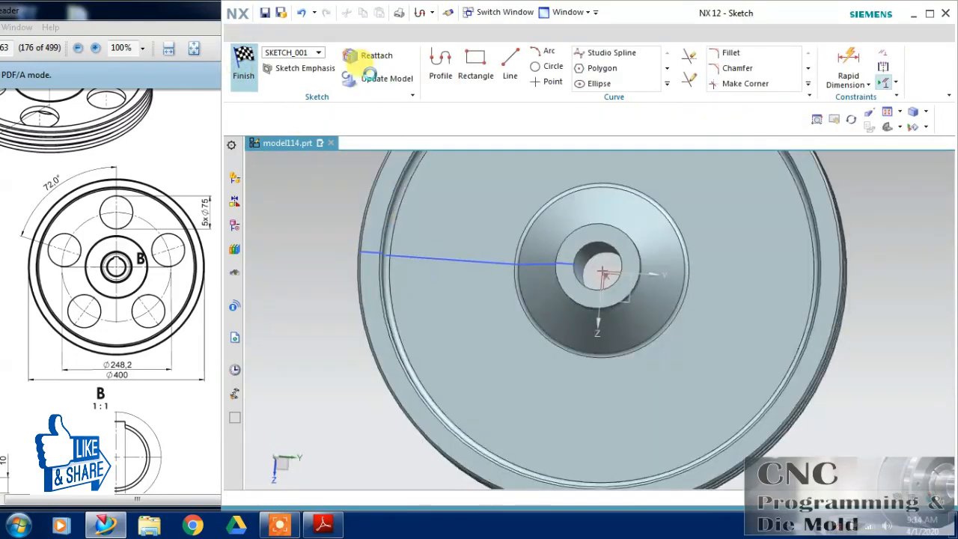
Create a sketch on the YZ plane of the datum coordinate system, facing the wheel's web
left_click(384, 82)
left_click(582, 295)
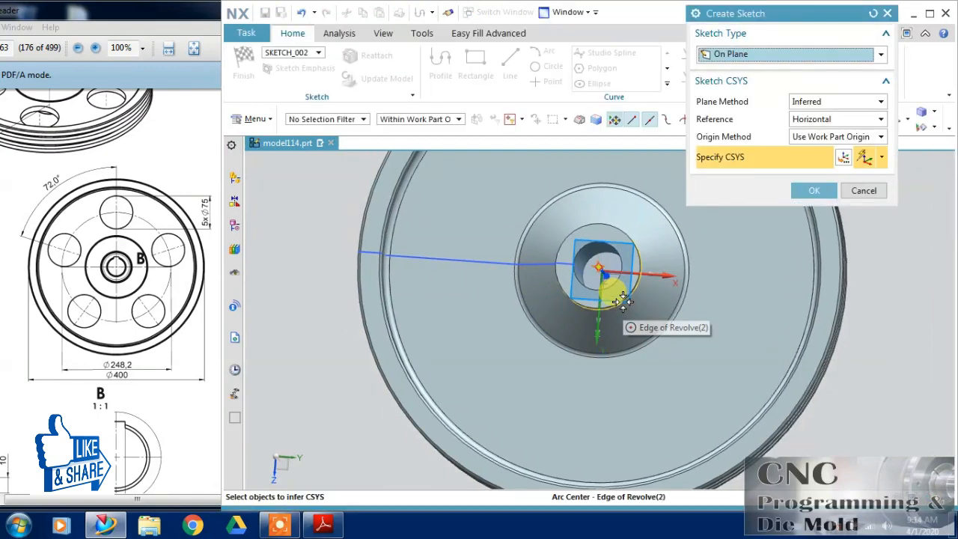
middle_click_drag(667, 338, 624, 306)
left_click(634, 289)
left_click(615, 280)
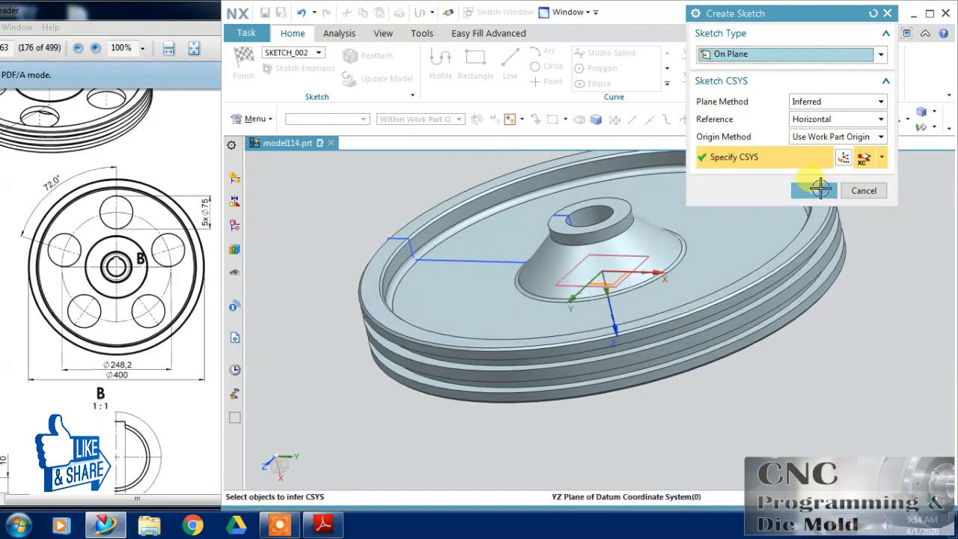
left_click(814, 190)
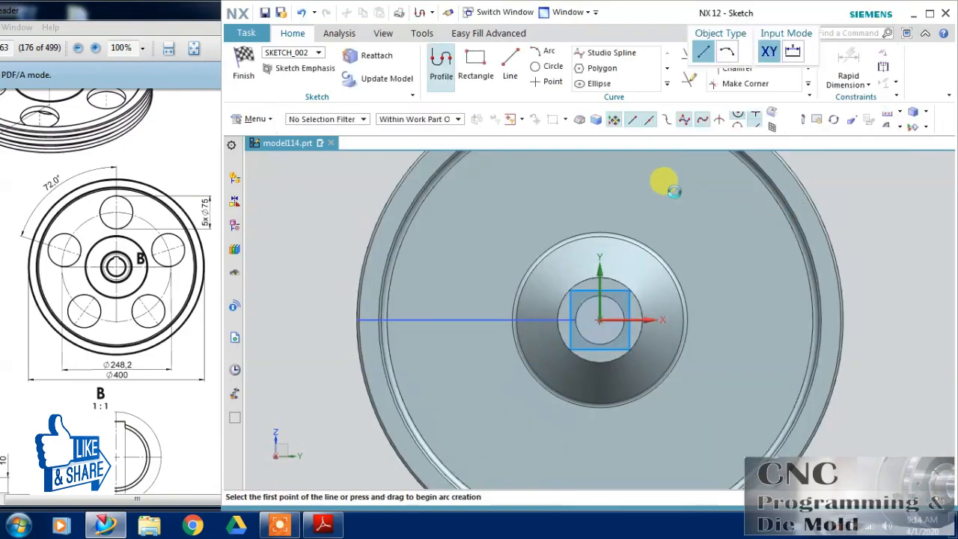
Sketch a 75 mm diameter circle on the web above the hub for the web hole
left_click(553, 67)
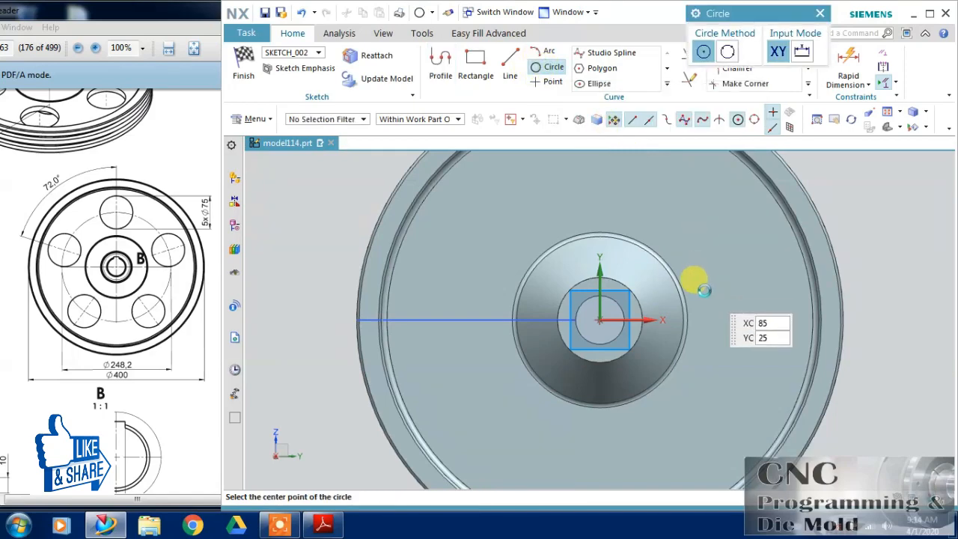
middle_click_drag(589, 222, 600, 307, "shift")
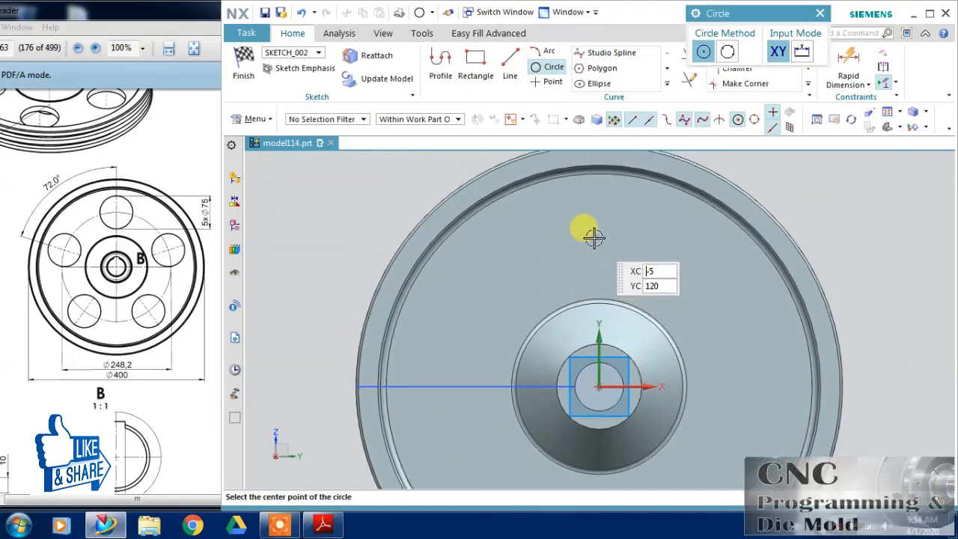
left_click(598, 233)
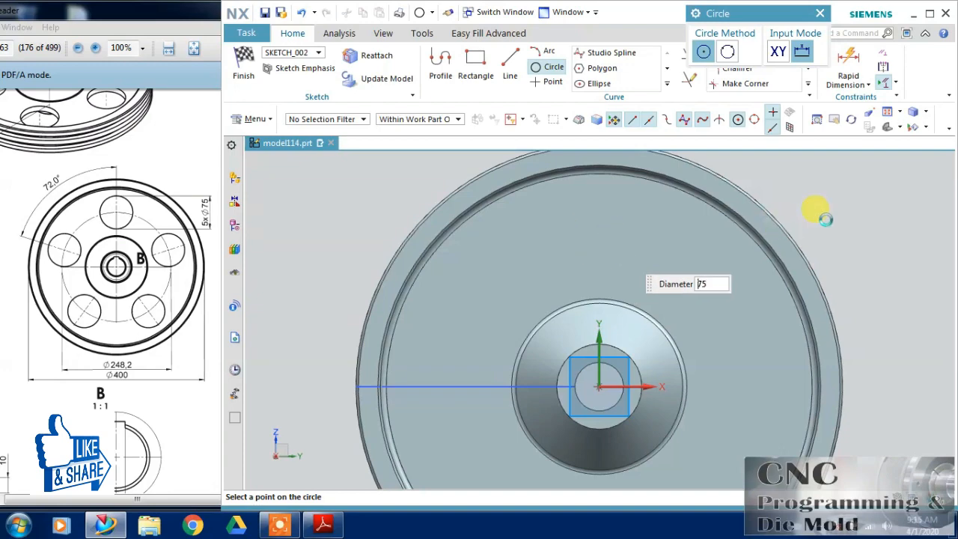
key("Return")
key("Escape")
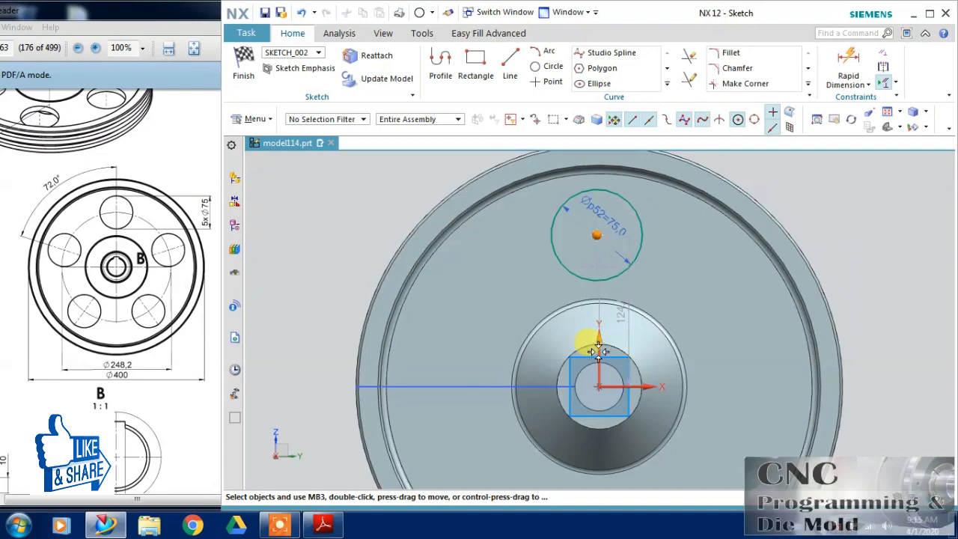
Align the circle's centre vertically with the sketch origin and set its distance from the origin to 248.2/2 mm
left_click(608, 304)
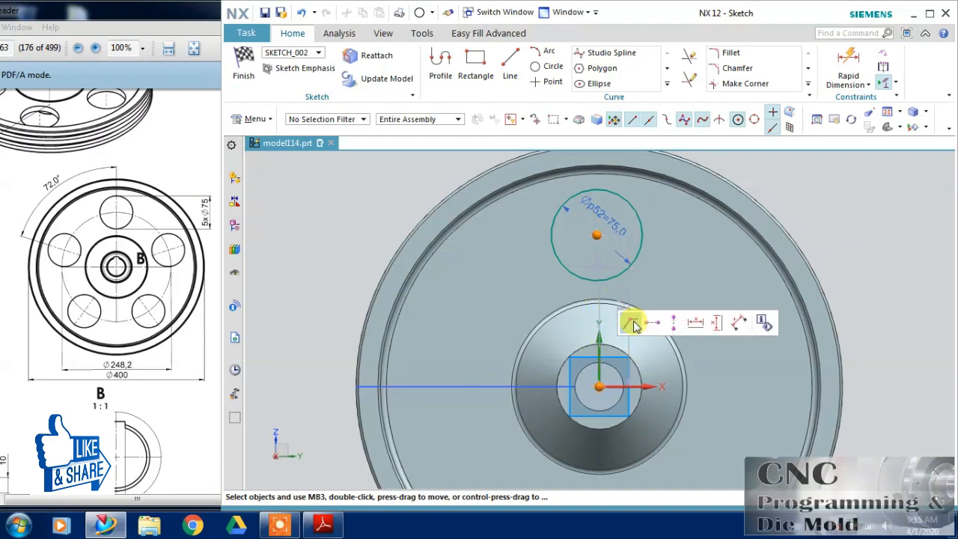
left_click(668, 323)
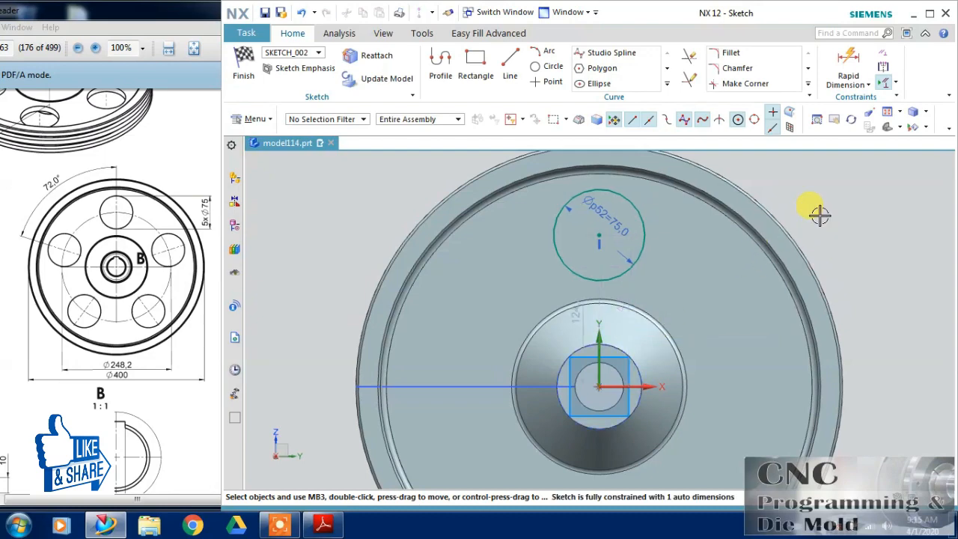
left_click(583, 293)
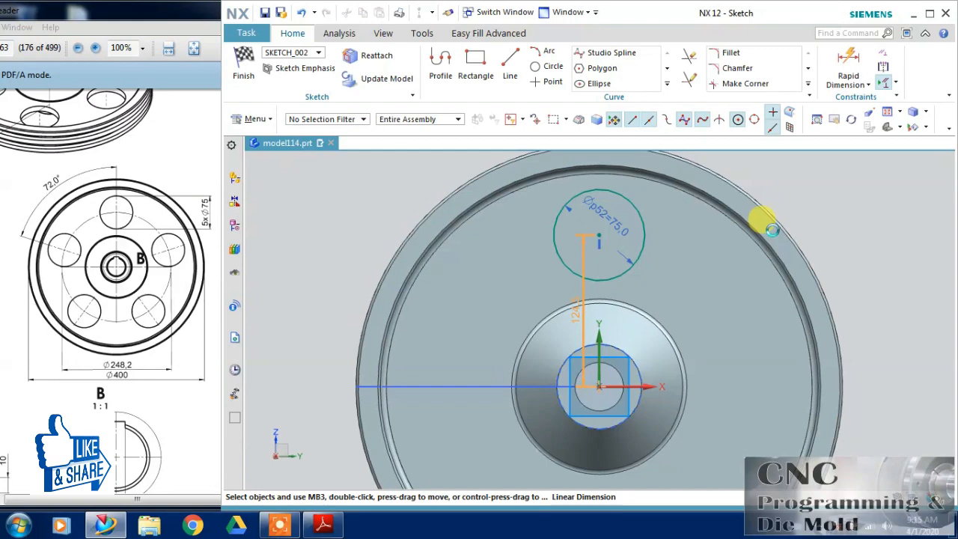
type("248.2/2")
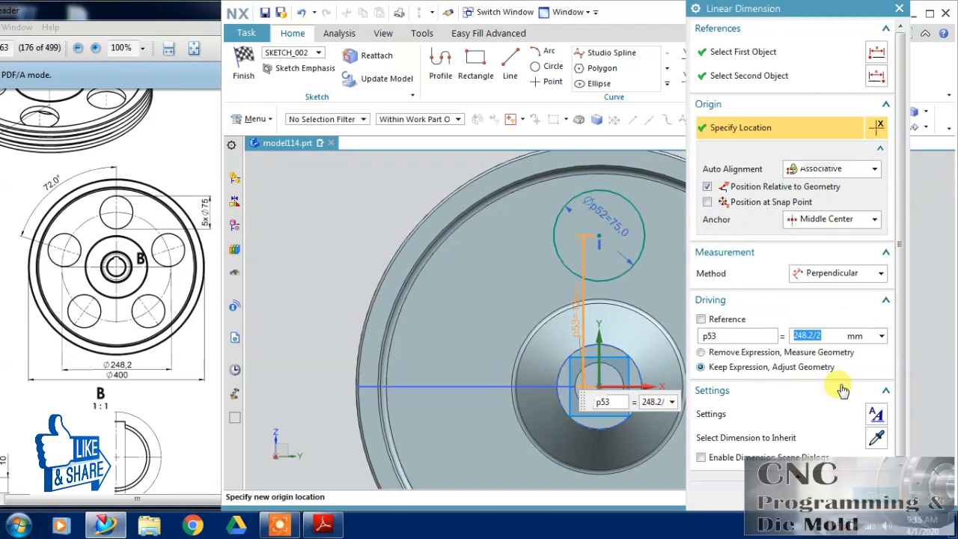
left_click(867, 492)
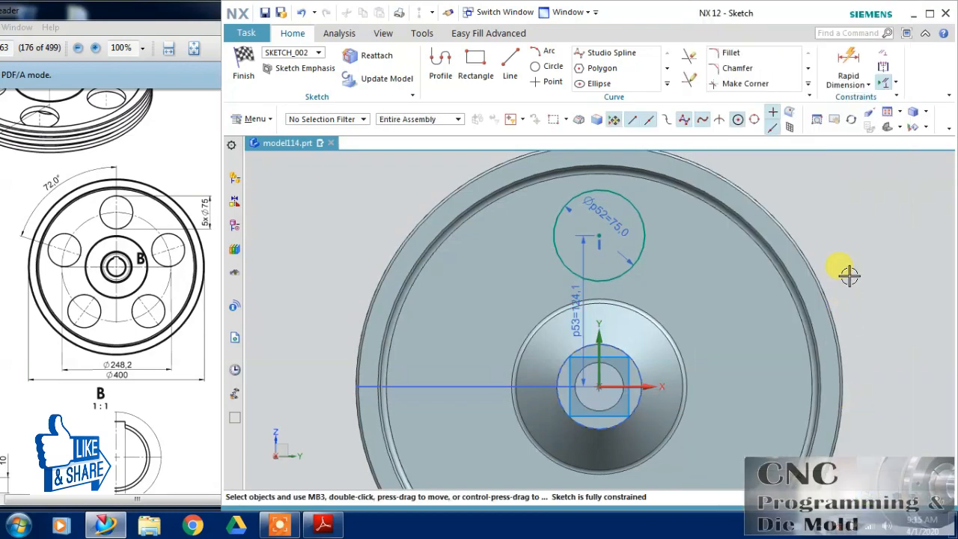
Examine detail B of the PDF drawing in Adobe Reader for the bore keyway's width and height, and return to NX
scroll(848, 275, "down", 1)
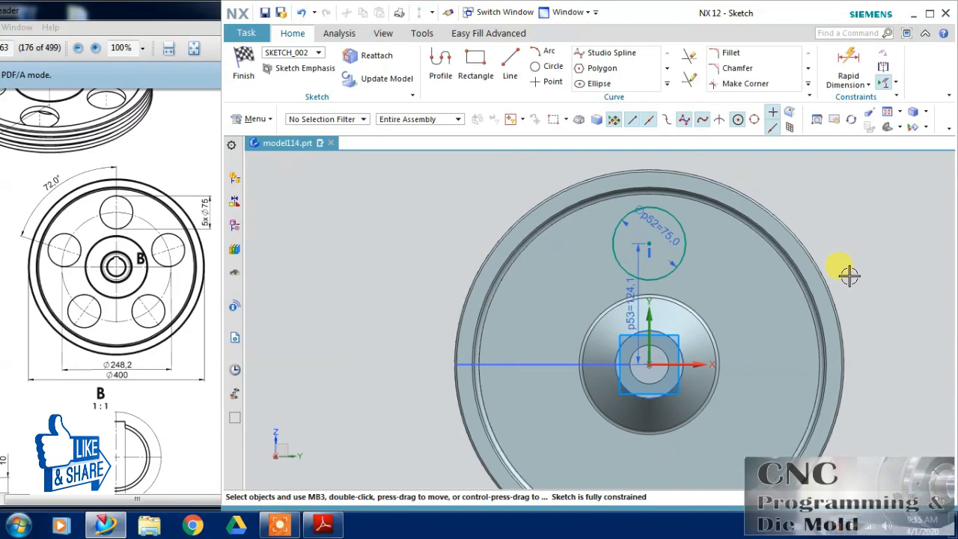
left_click(156, 313)
scroll(153, 310, "down", 4)
scroll(95, 355, "up", 2)
scroll(96, 356, "down", 1)
scroll(95, 358, "up", 1, "ctrl")
scroll(95, 358, "up", 2, "ctrl")
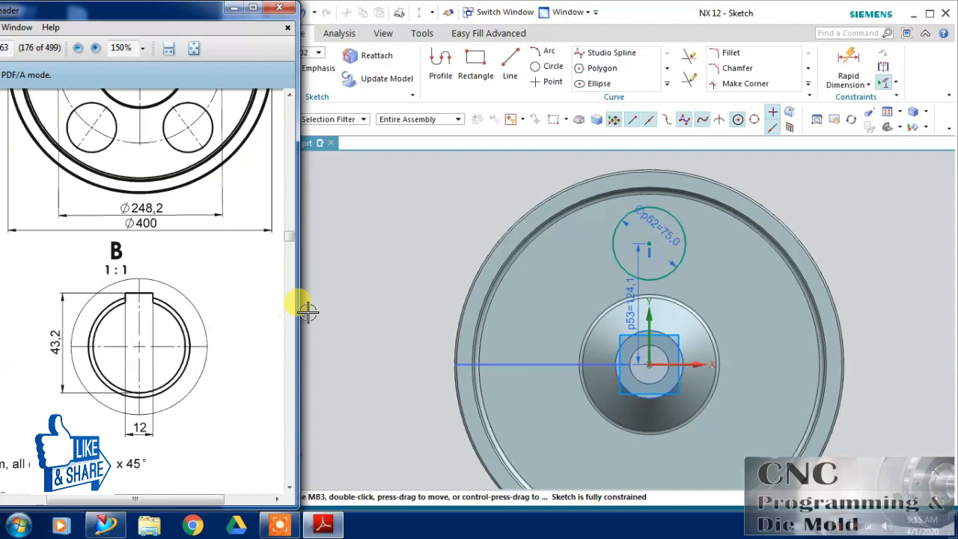
left_click(408, 406)
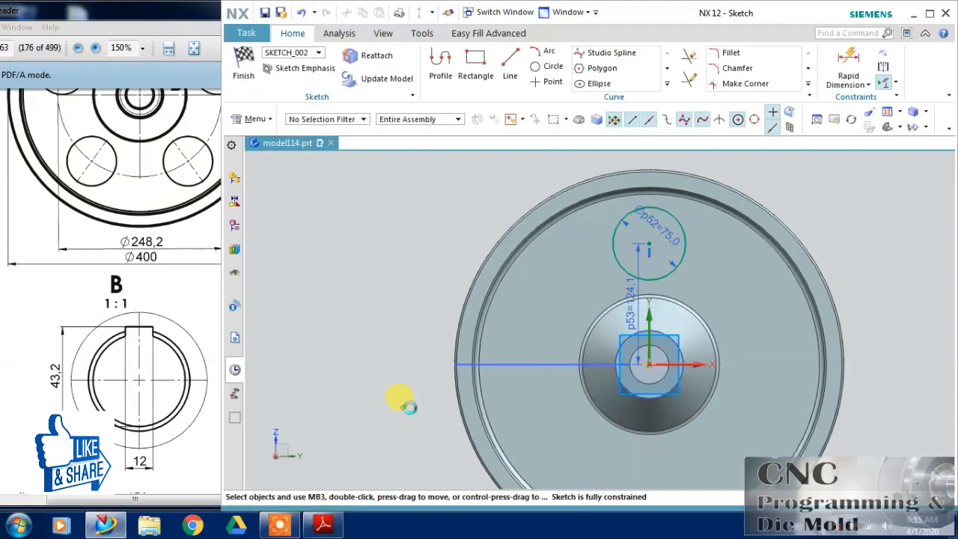
Sketch a keyway rectangle across the upper edge of the hub bore and centre it on the vertical axis
scroll(642, 370, "up", 3)
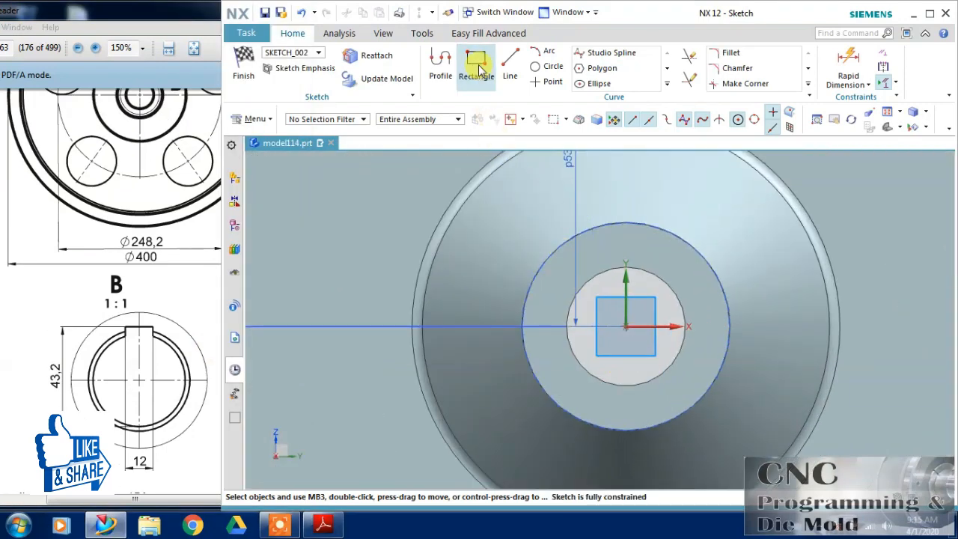
left_click(480, 68)
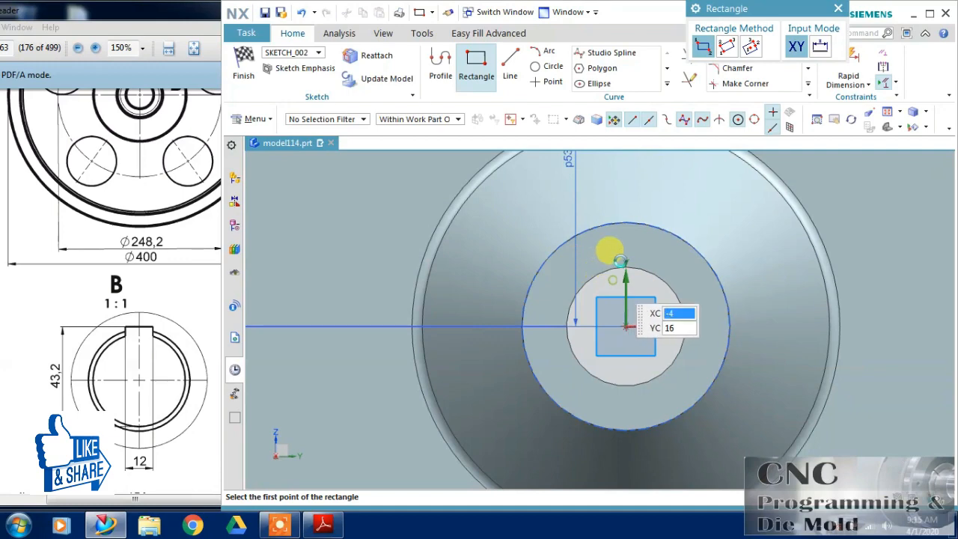
left_click(624, 267)
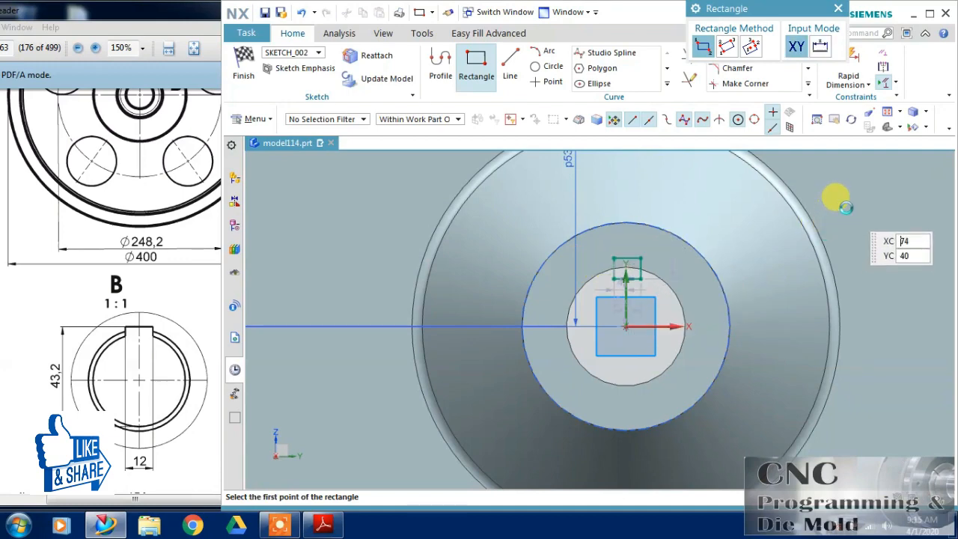
key("Escape")
left_click(627, 279)
left_click(656, 279)
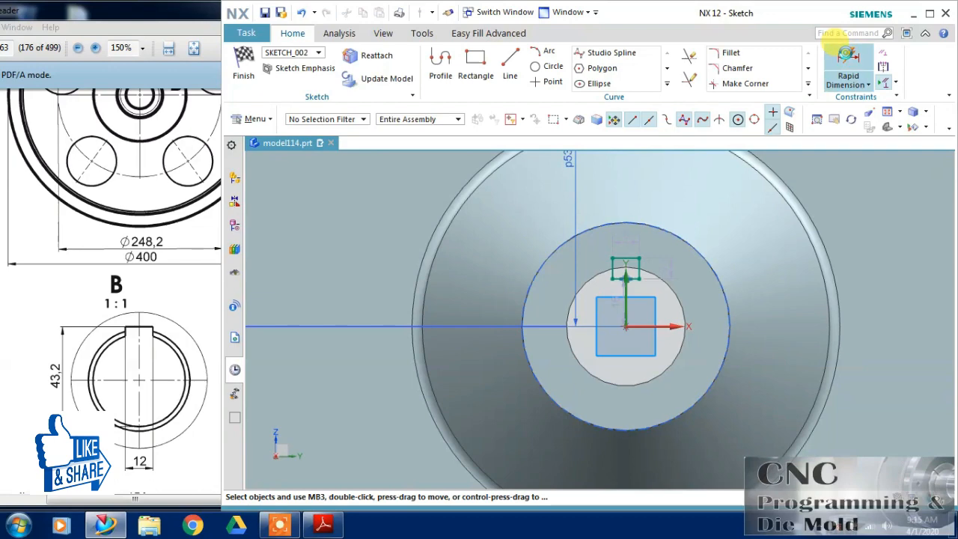
Dimension the keyway rectangle 12 mm wide and 8 mm high, with its top edge 43.2 mm from the bore's lower edge
left_click(848, 59)
left_click_drag(767, 15, 795, 166)
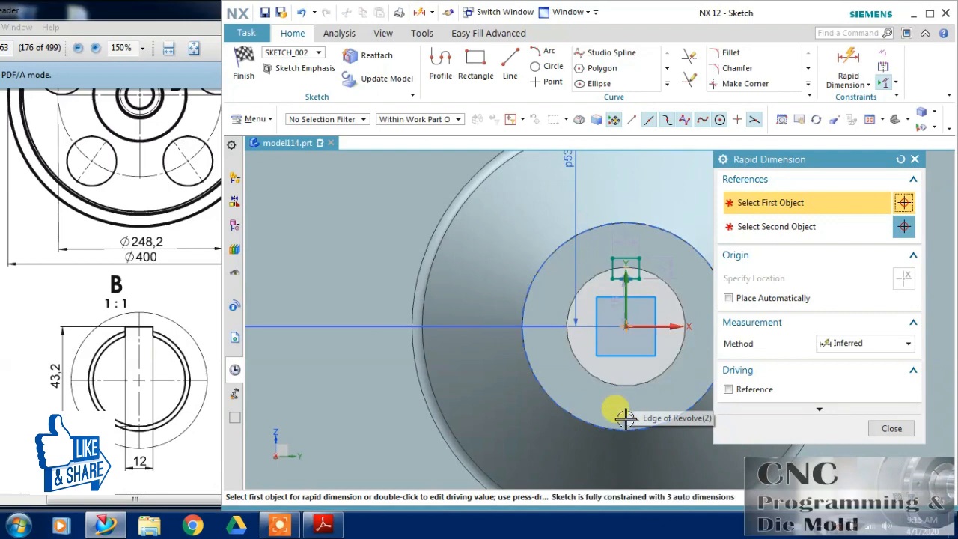
left_click(628, 258)
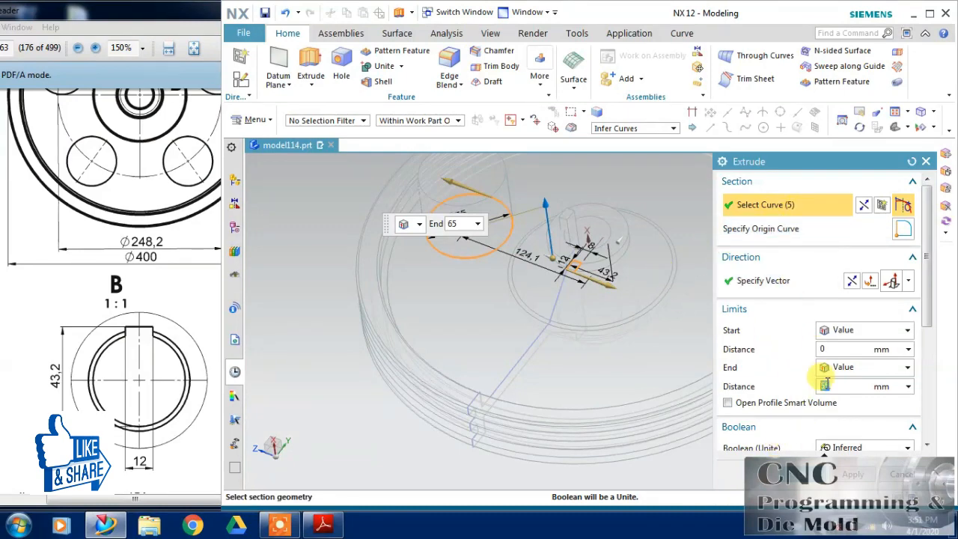
Extrude the web-hole circle and keyway rectangle with a symmetric value of 65 mm, and display the wheel shaded
left_click_drag(924, 278, 924, 325)
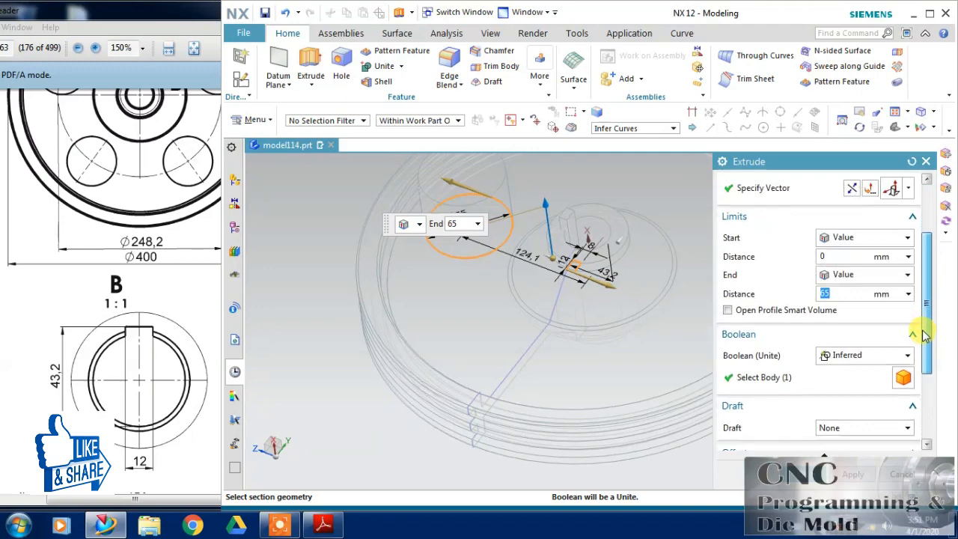
left_click(846, 271)
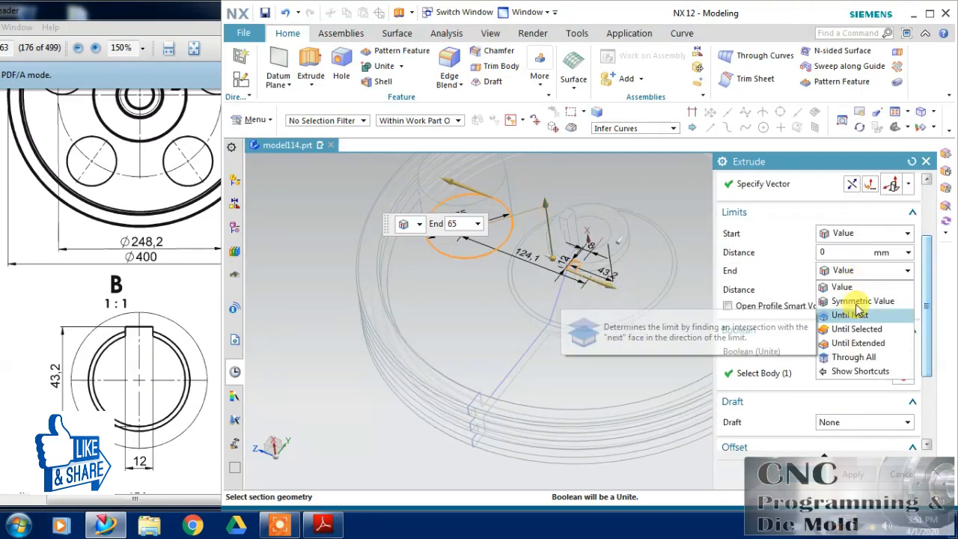
left_click(856, 301)
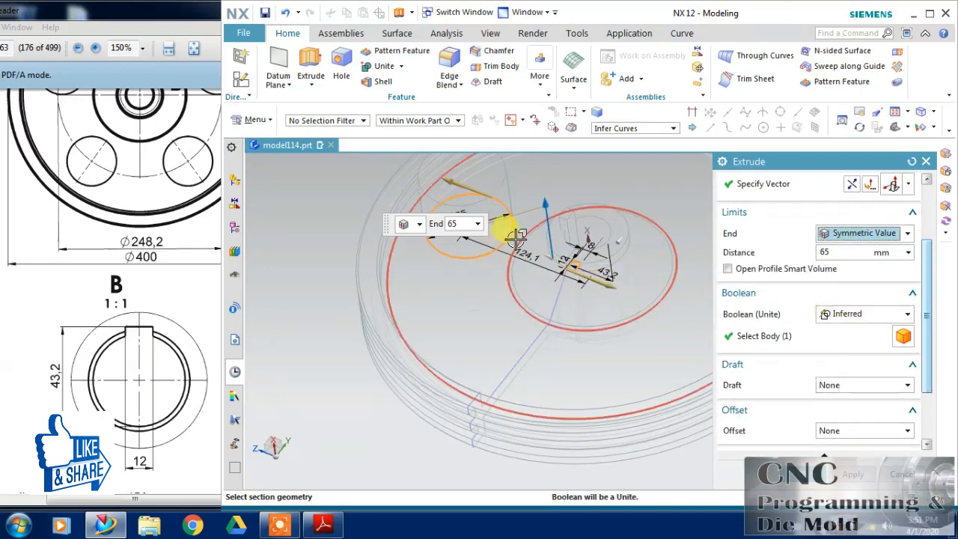
middle_click(610, 295)
middle_click_drag(610, 295, 347, 371)
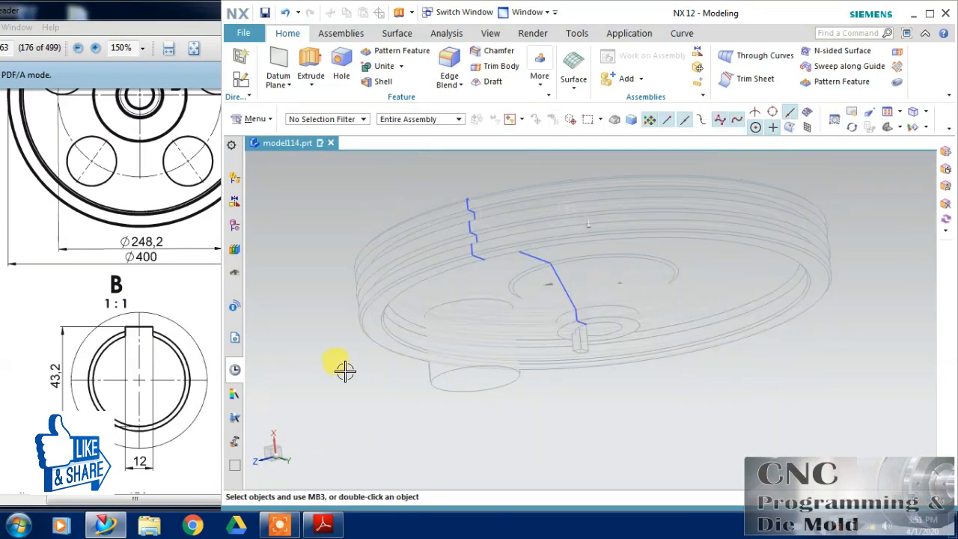
right_click_drag(328, 214, 327, 193)
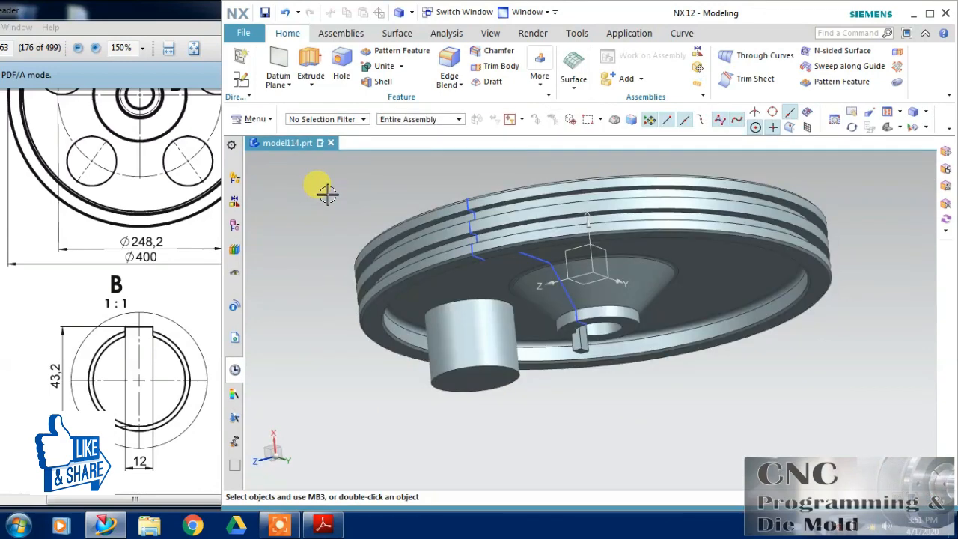
double_click(477, 360)
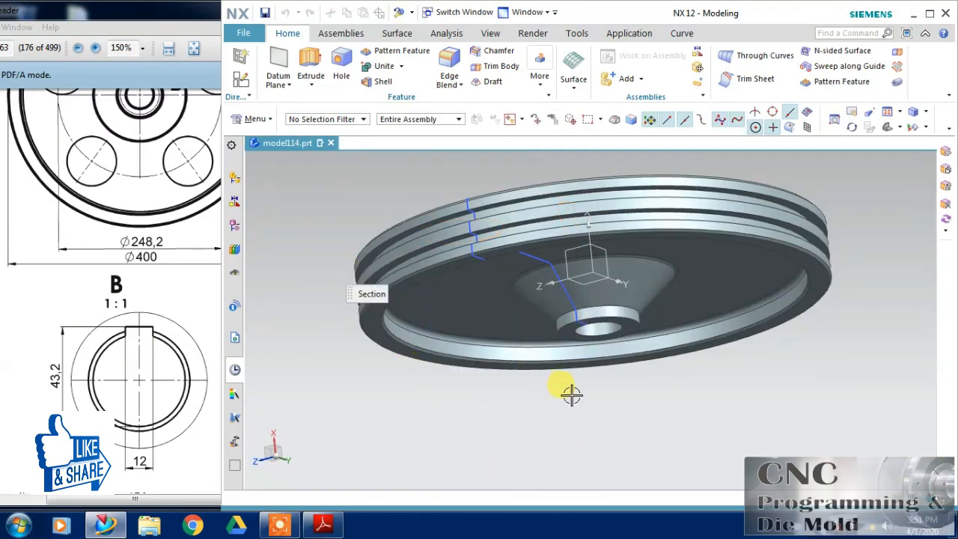
middle_click_drag(669, 393, 667, 436)
middle_click(668, 436)
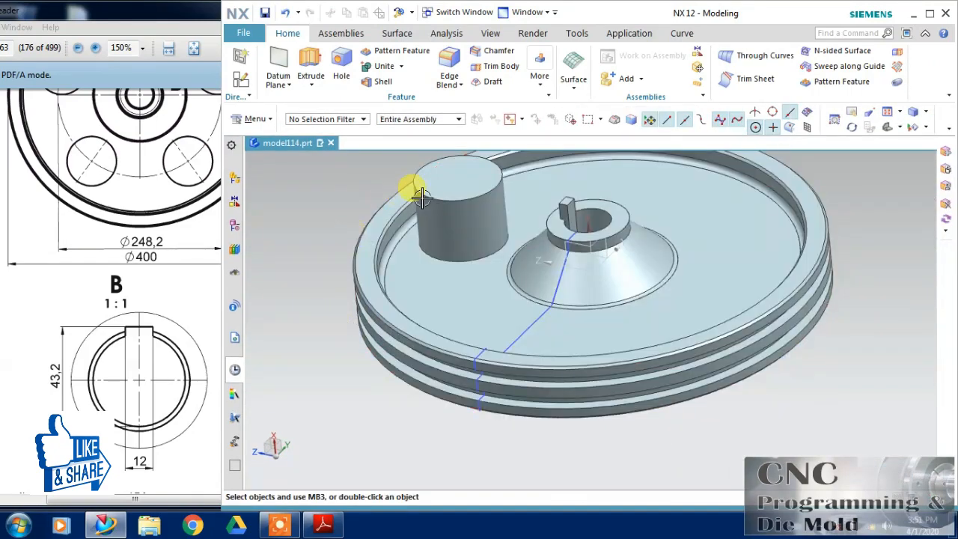
Reopen the combined web-hole and keyway extrusion for editing and clear all of its section curves
double_click(423, 196)
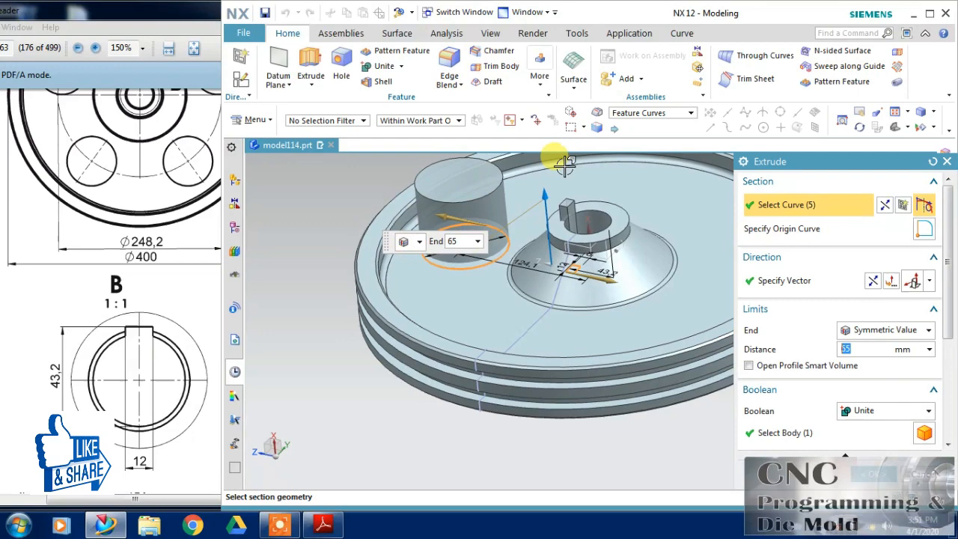
left_click(635, 114)
left_click(644, 130)
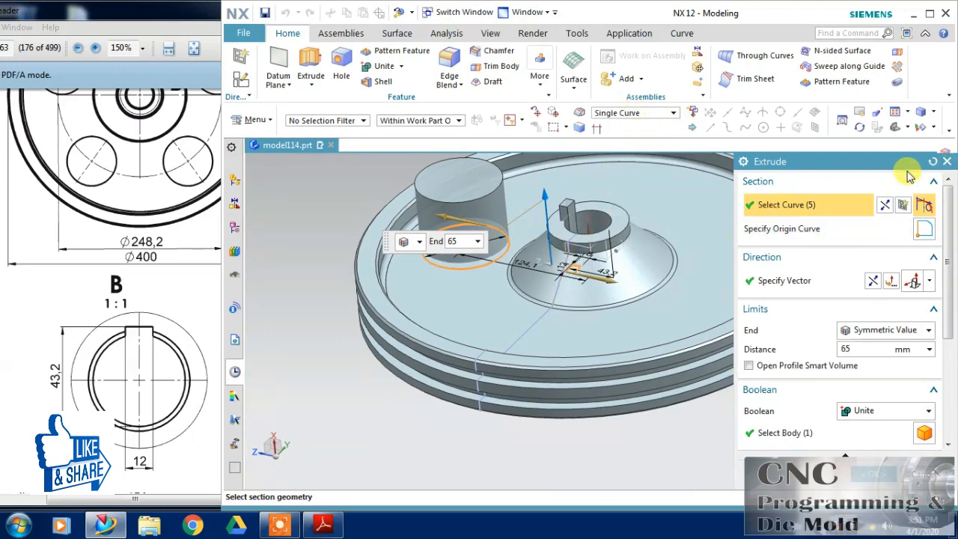
left_click(933, 163)
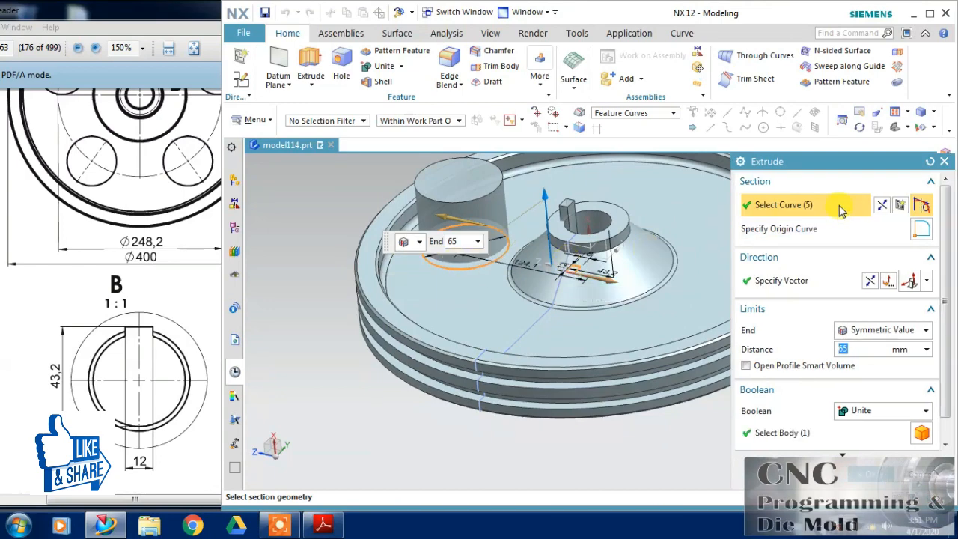
left_click(577, 268, "shift")
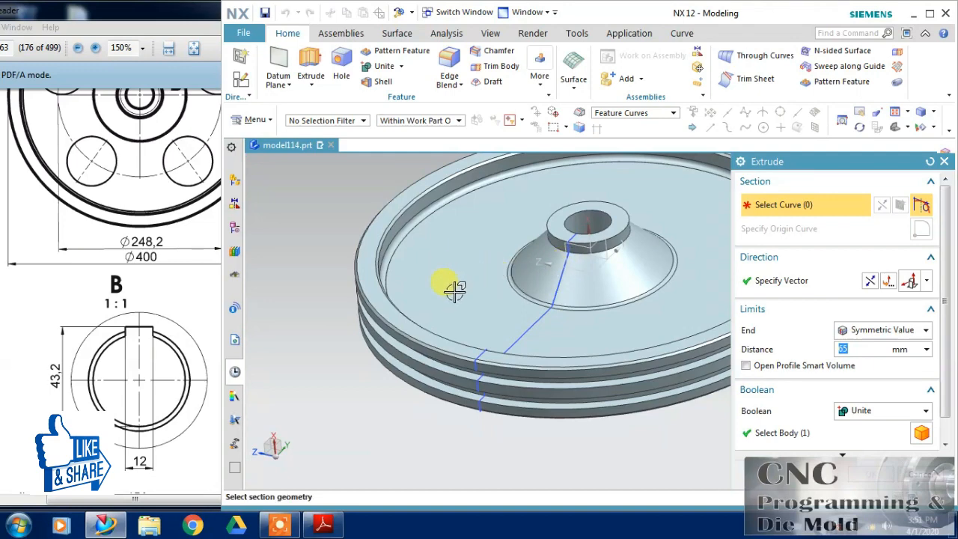
Use only the 75 mm circle as the extrusion's section and subtract it from the wheel body
left_click(608, 112)
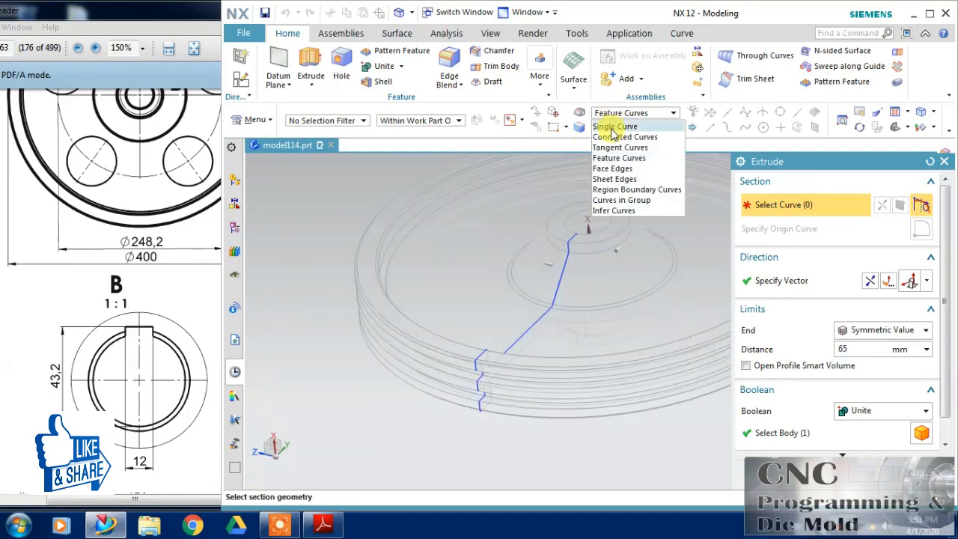
left_click(615, 127)
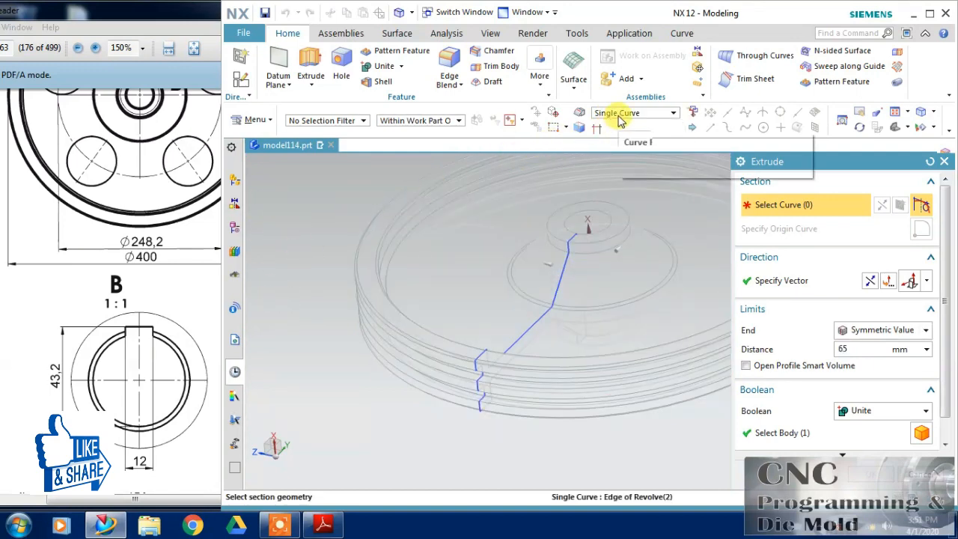
left_click(456, 261)
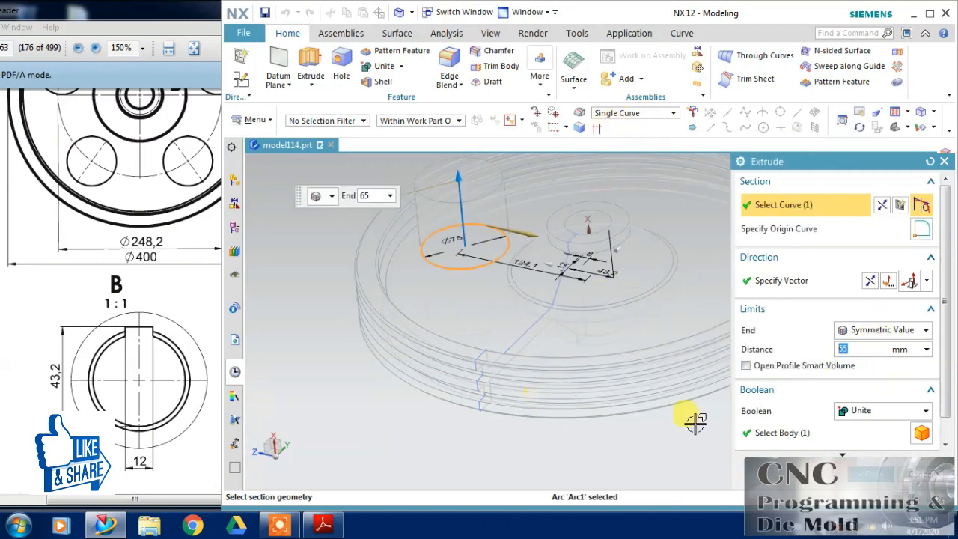
left_click(865, 411)
left_click(862, 451)
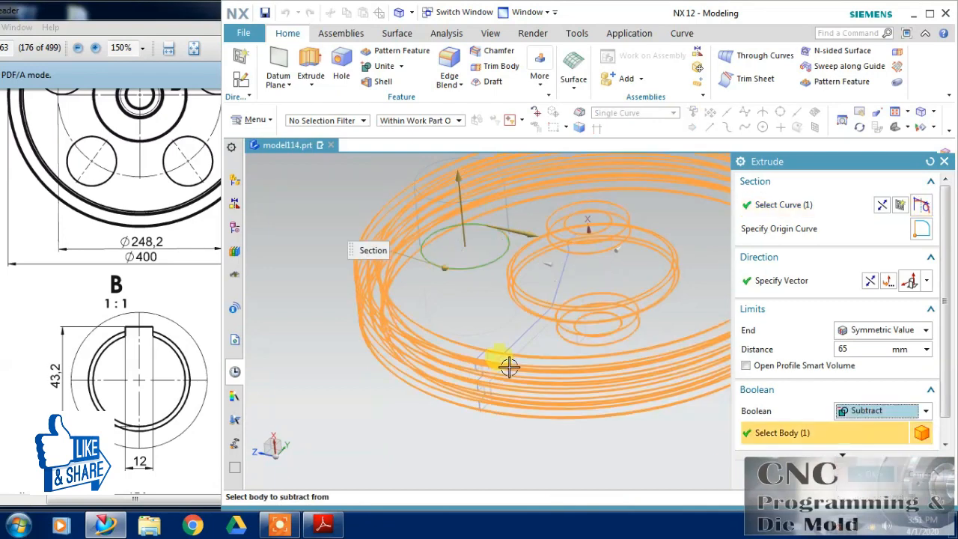
left_click(869, 475)
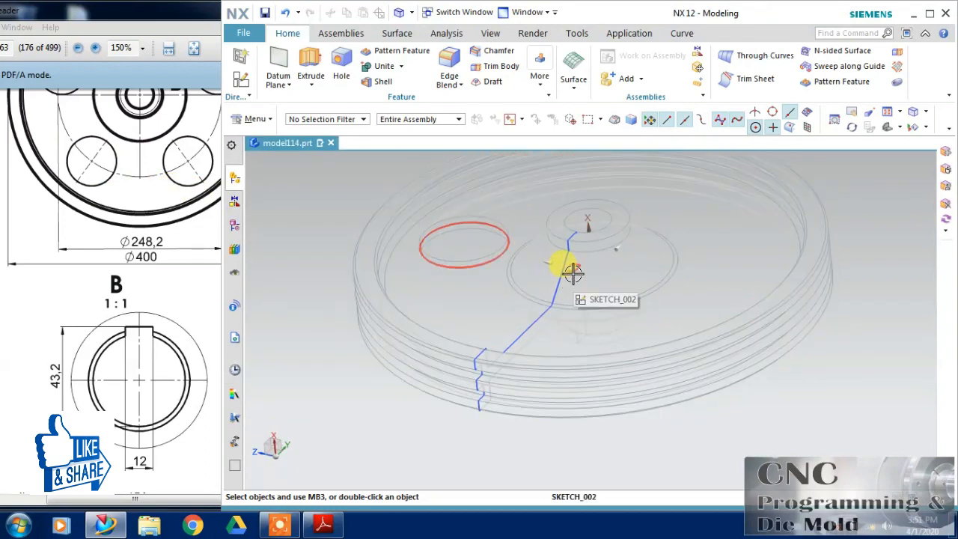
Extrude the connected keyway rectangle with a symmetric value of 140 mm, subtracting it from the hub
left_click(311, 66)
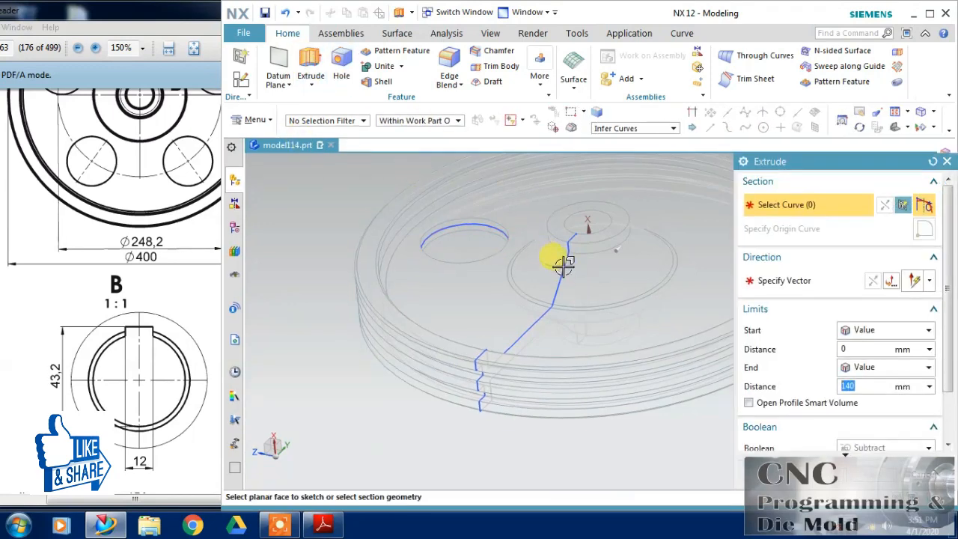
left_click(631, 129)
left_click(616, 156)
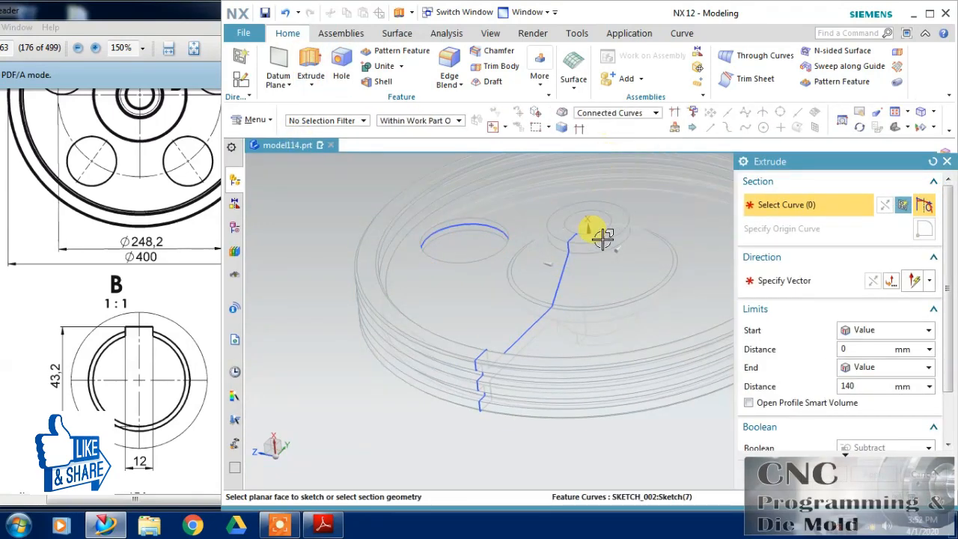
left_click(571, 271)
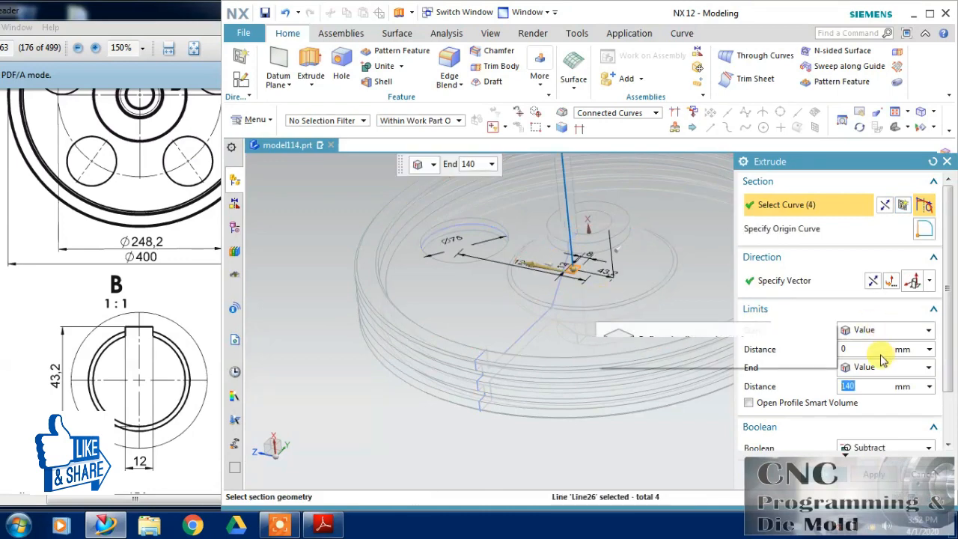
left_click(896, 374)
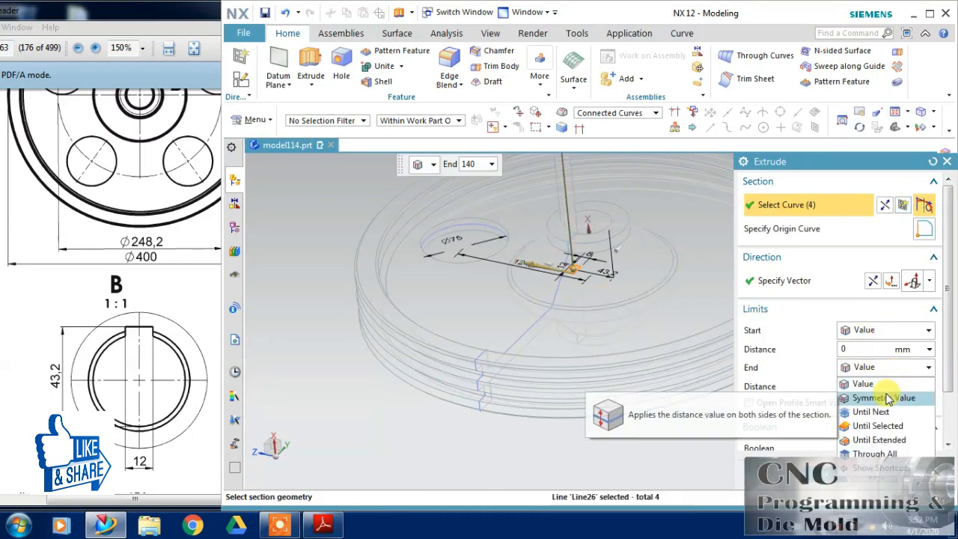
left_click(868, 397)
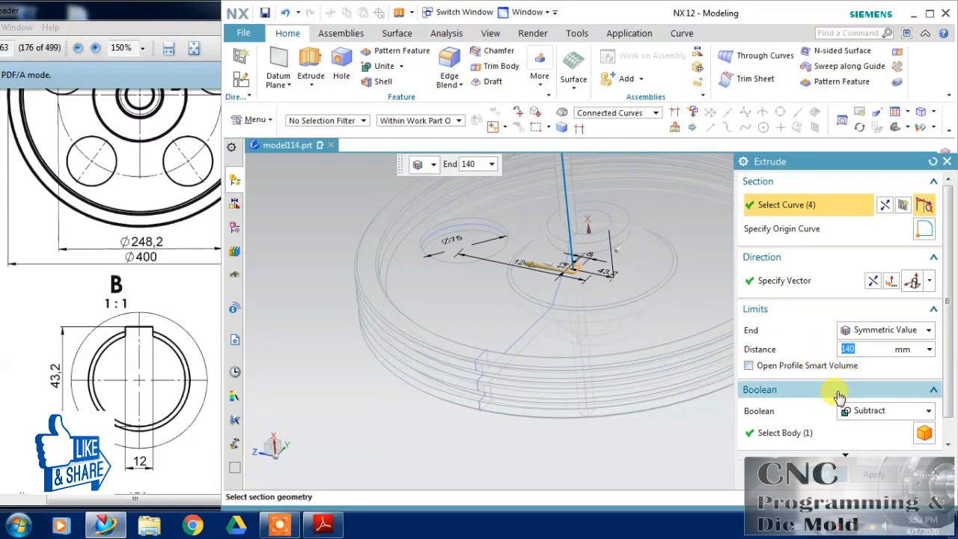
left_click(823, 472)
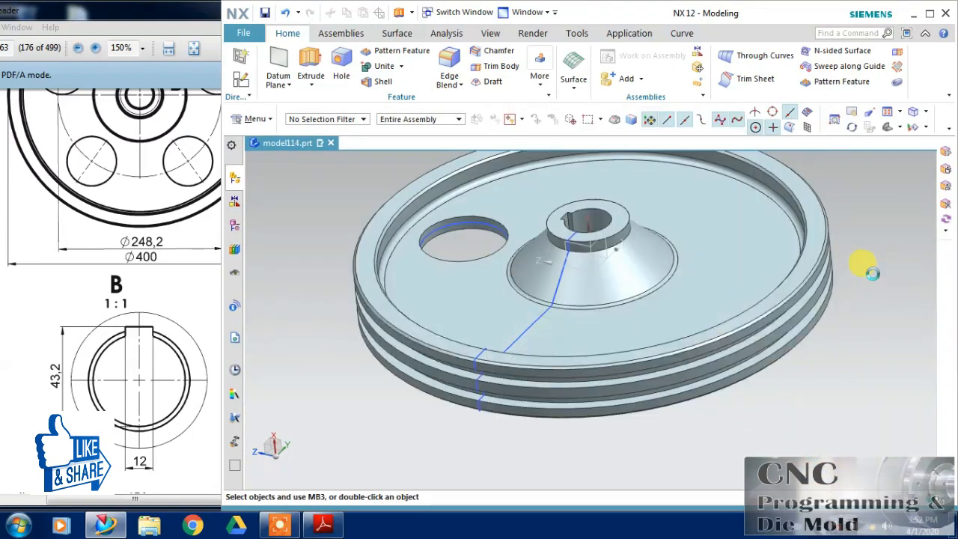
Hide the wheel's profile sketch and the web-hole and keyway sketch
middle_click_drag(854, 265, 861, 306)
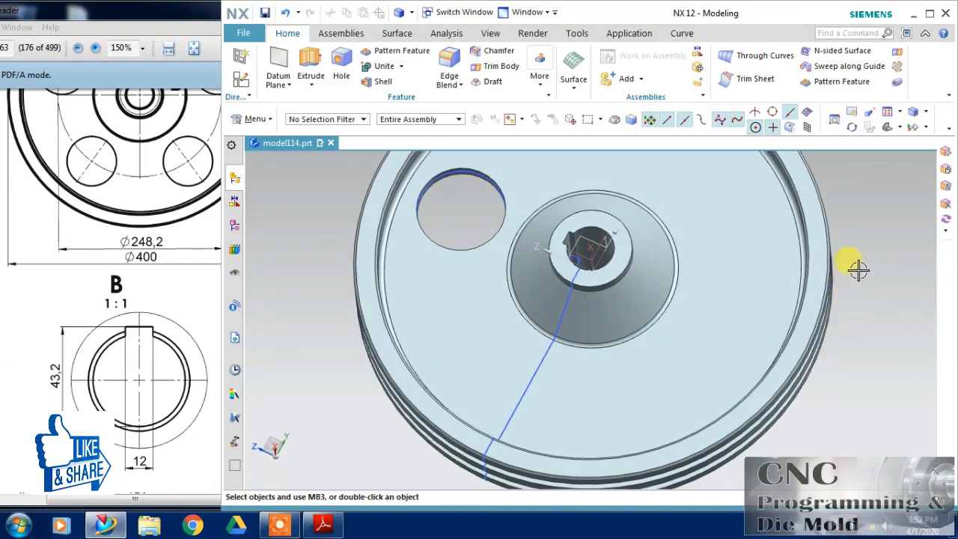
scroll(855, 215, "down", 4)
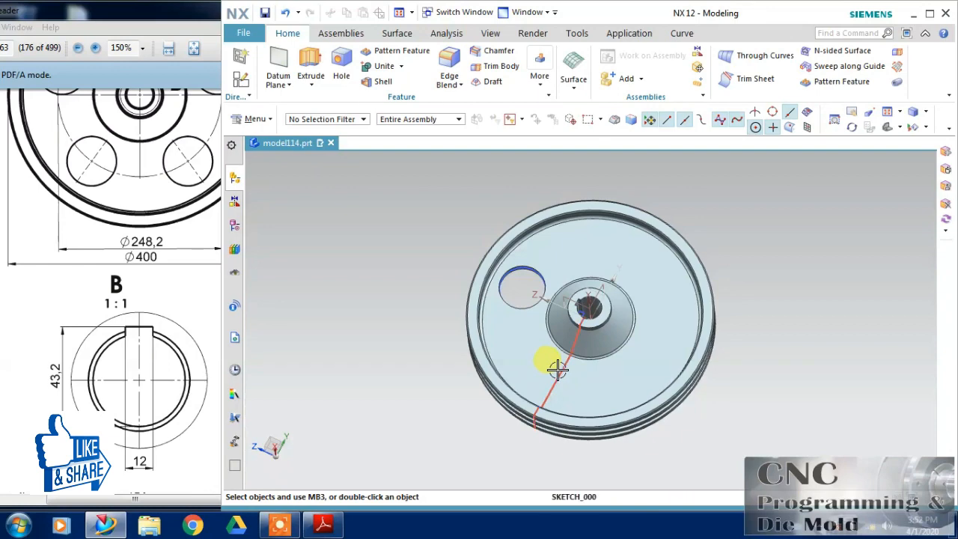
middle_click_drag(519, 442, 503, 378)
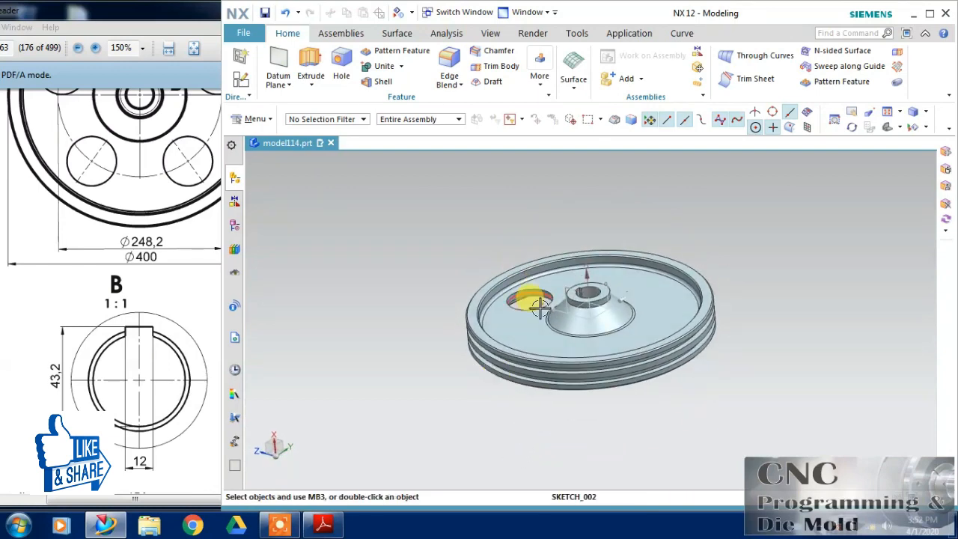
middle_click_drag(443, 250, 446, 251)
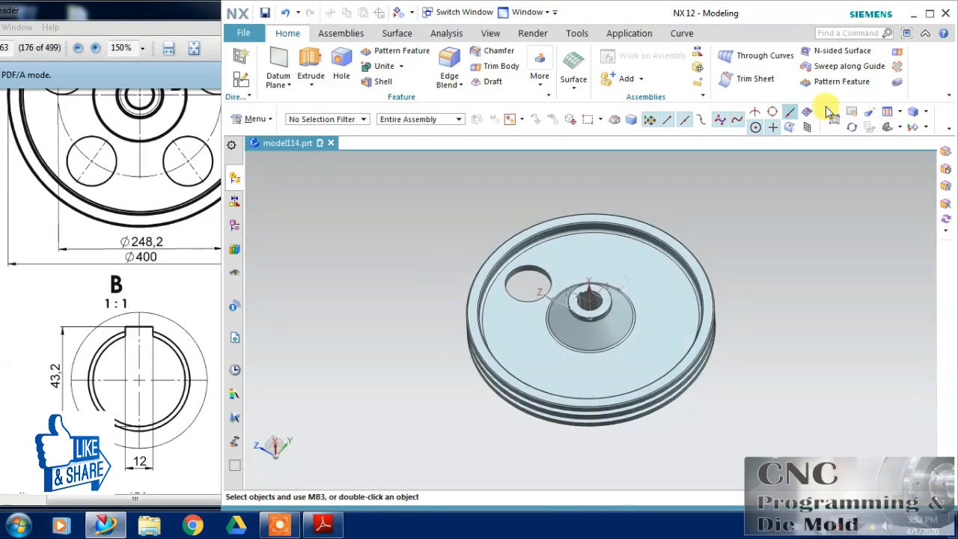
Set up a circular Pattern Feature of the web-hole extrusion about the X axis, centred on the hub's circular edge
left_click(853, 82)
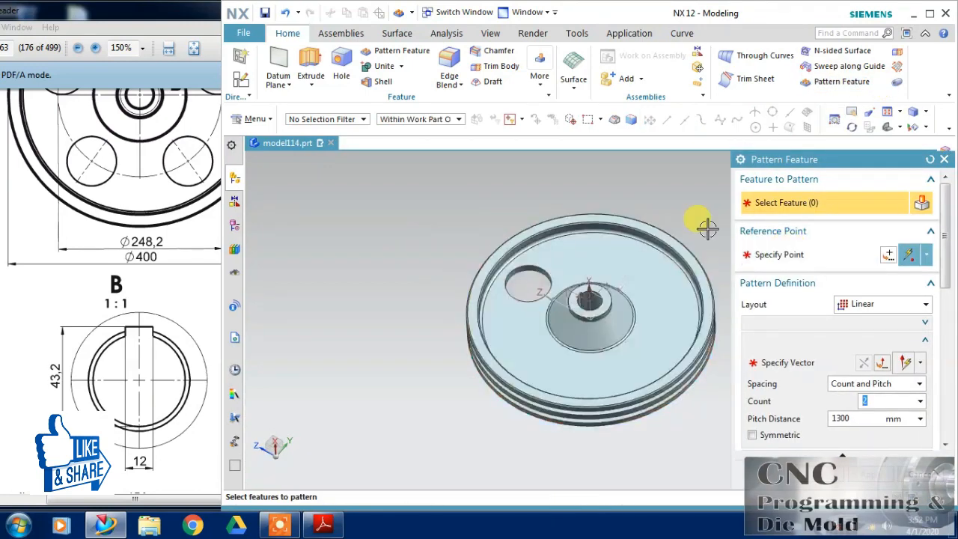
left_click(234, 224)
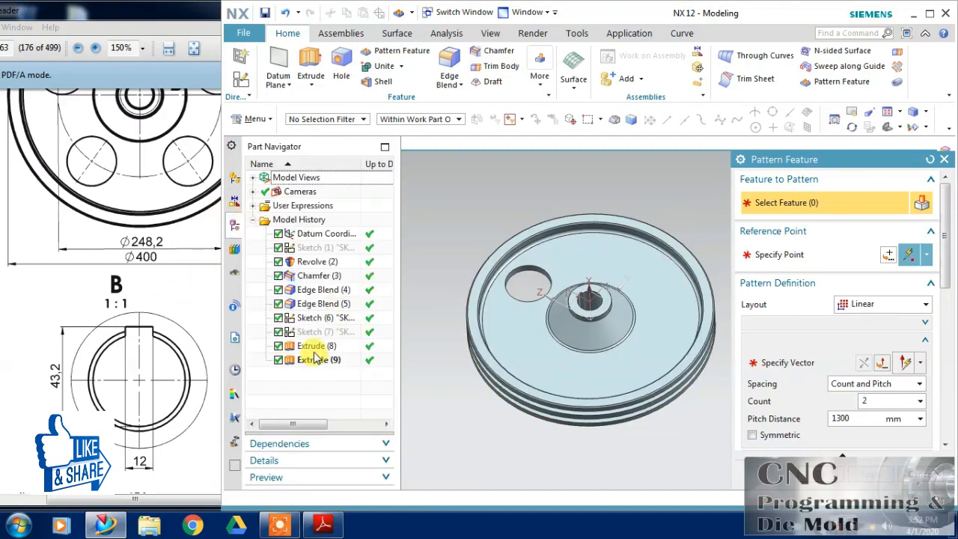
left_click(846, 304)
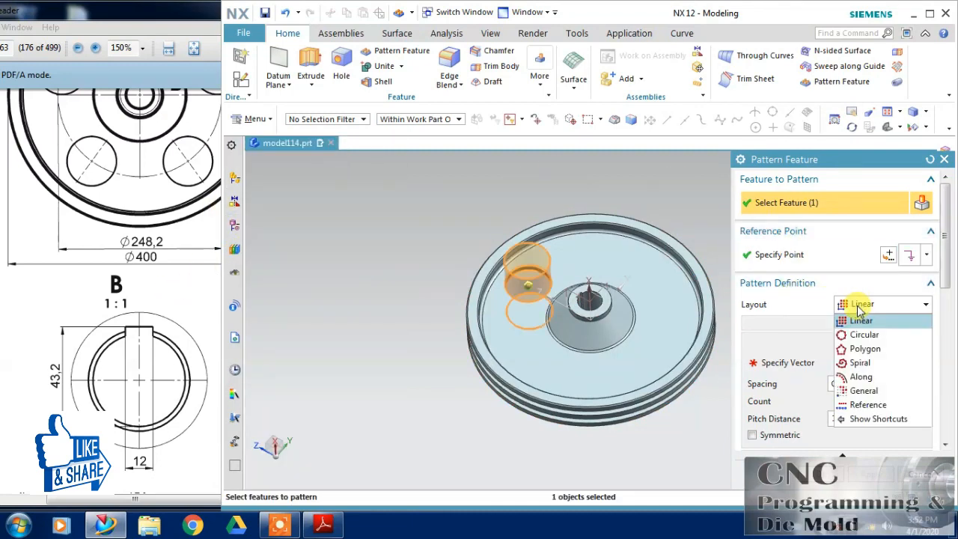
left_click(862, 335)
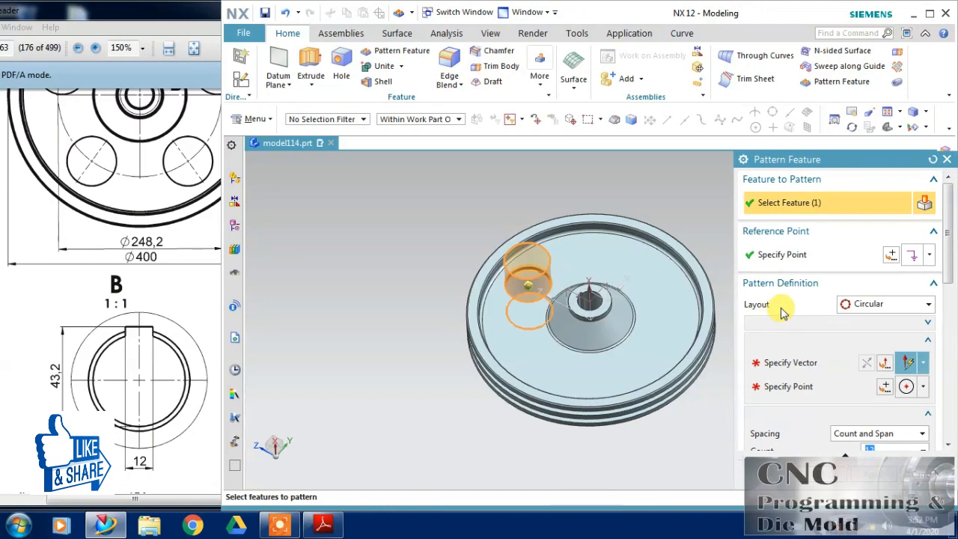
left_click(770, 363)
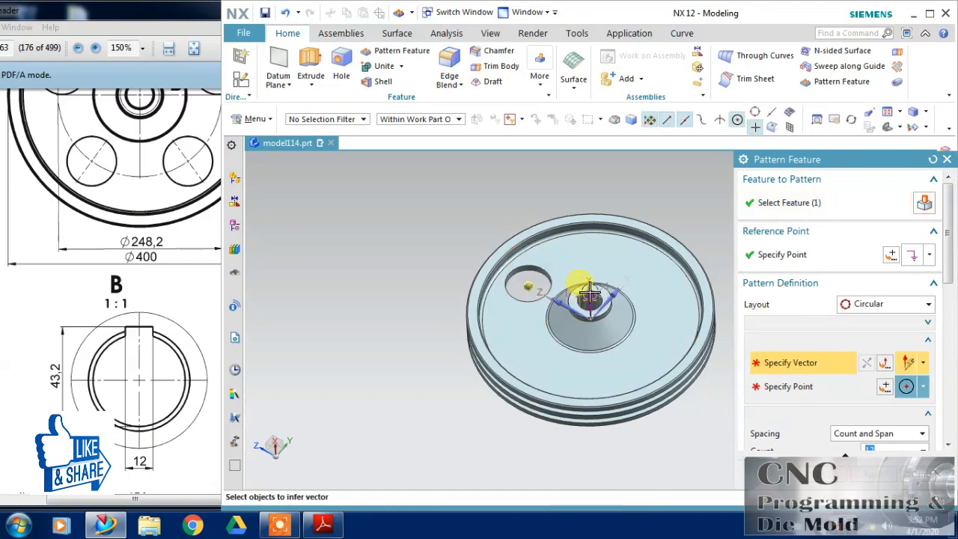
left_click(590, 293)
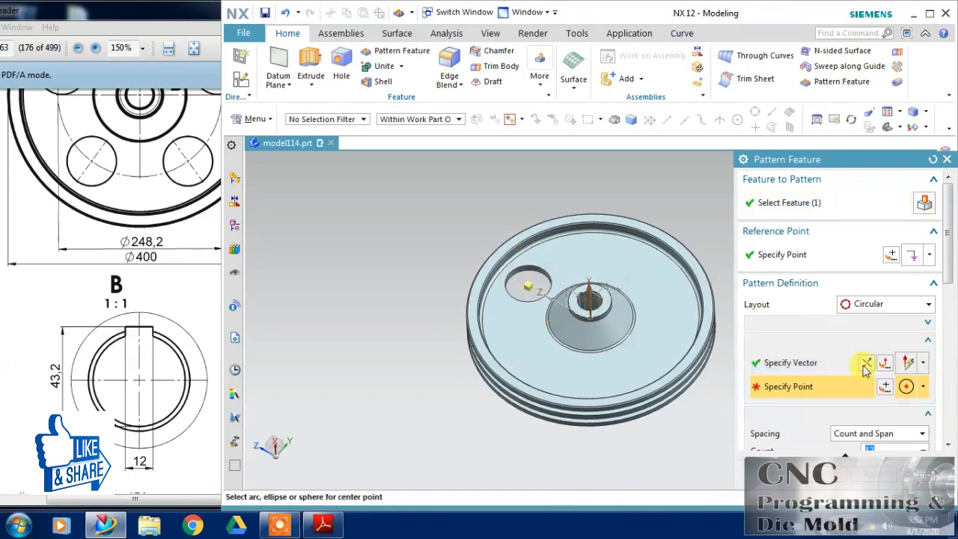
left_click(606, 311)
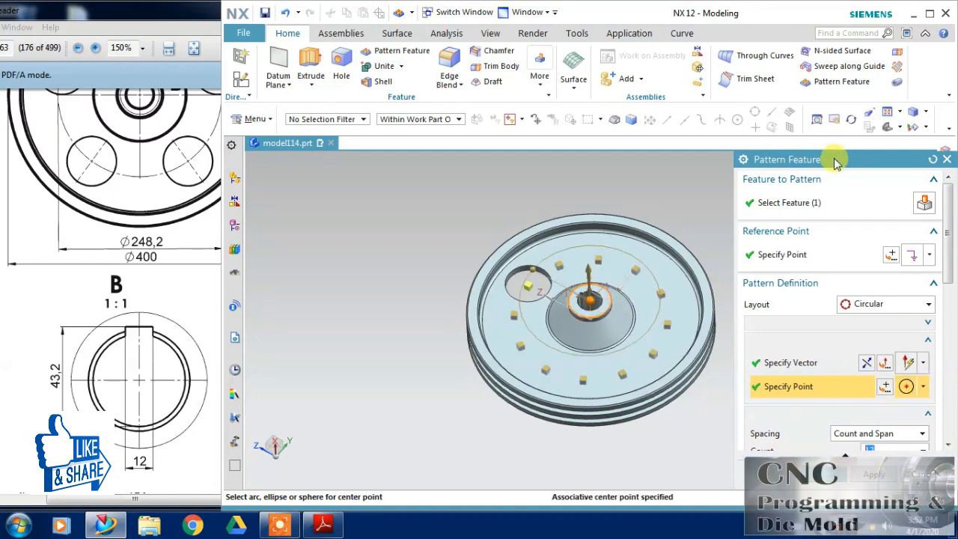
Set the web-hole pattern's count to 5 over a 360° span and create it
left_click_drag(836, 163, 803, 77)
mouse_move(158, 144)
left_mouse_down()
mouse_move(156, 251)
mouse_move(149, 152)
left_mouse_up()
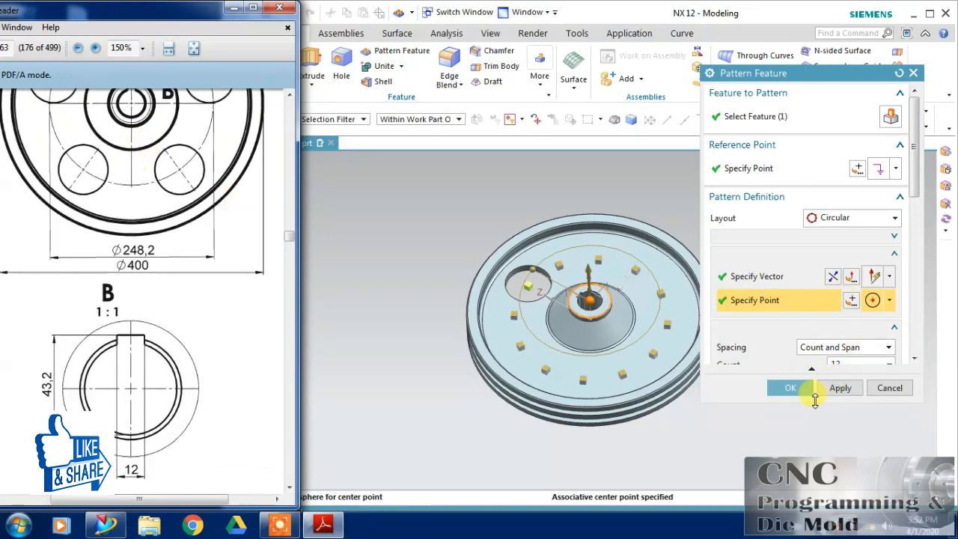
left_click_drag(815, 399, 814, 452)
double_click(867, 365)
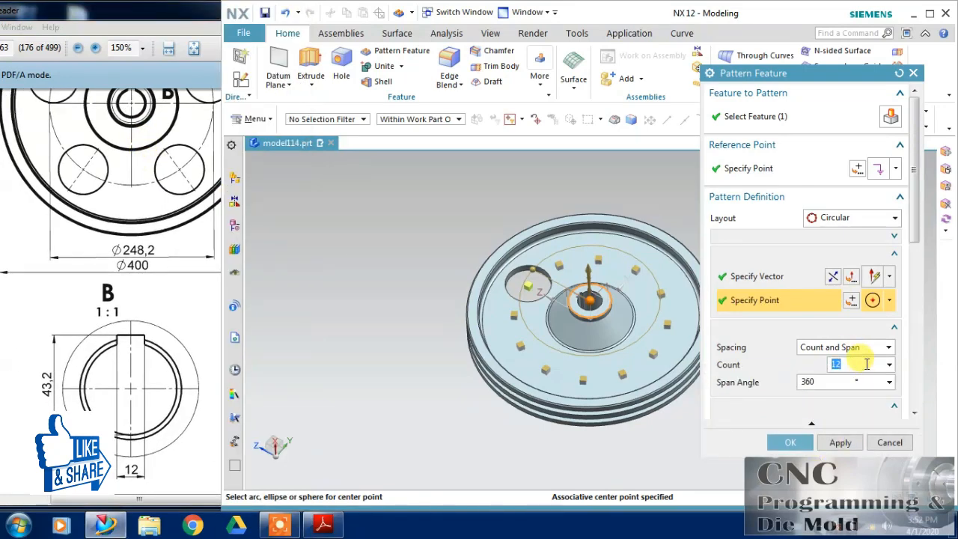
left_click(807, 441)
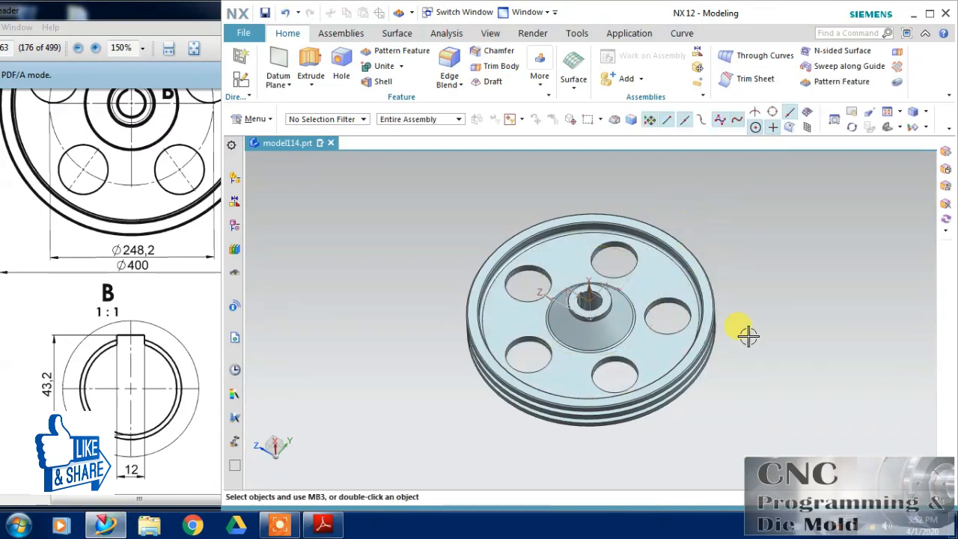
Maximize the NX window and view the patterned wheel at an angle
middle_click_drag(749, 307, 737, 281)
left_click(930, 14)
mouse_move(684, 307)
middle_mouse_down()
mouse_move(666, 337)
mouse_move(673, 298)
middle_mouse_up()
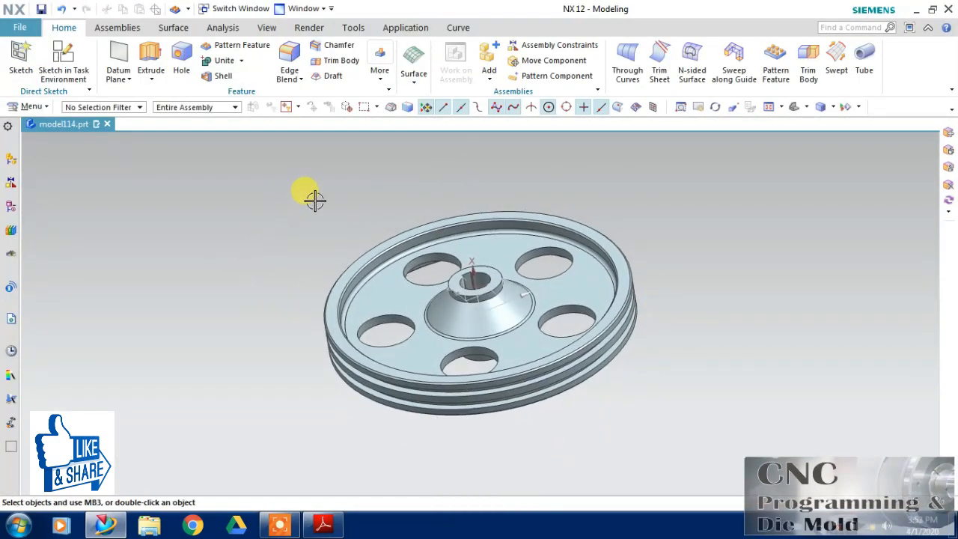
Change the wheel body's display colour to a green from the Neutral palette
left_click(267, 28)
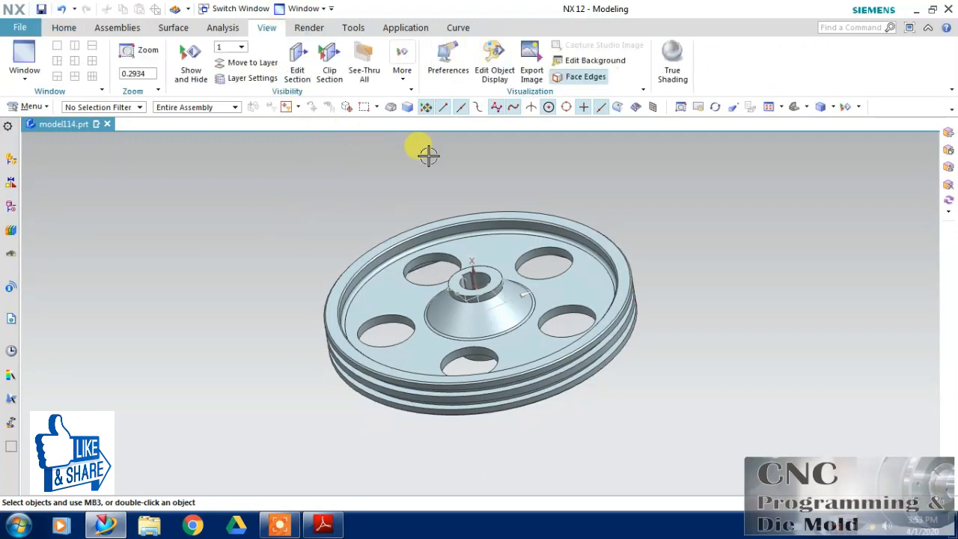
left_click(460, 221)
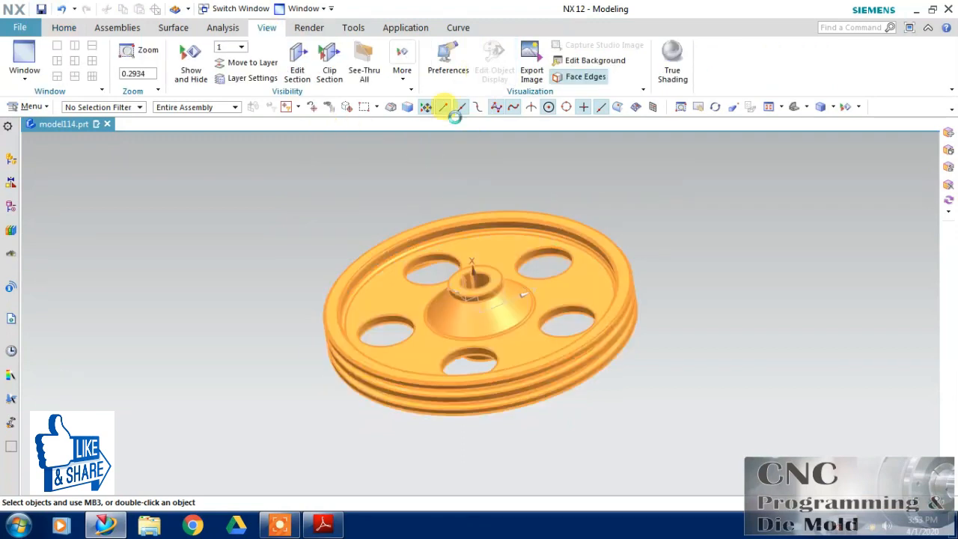
left_click(493, 75)
left_click(858, 157)
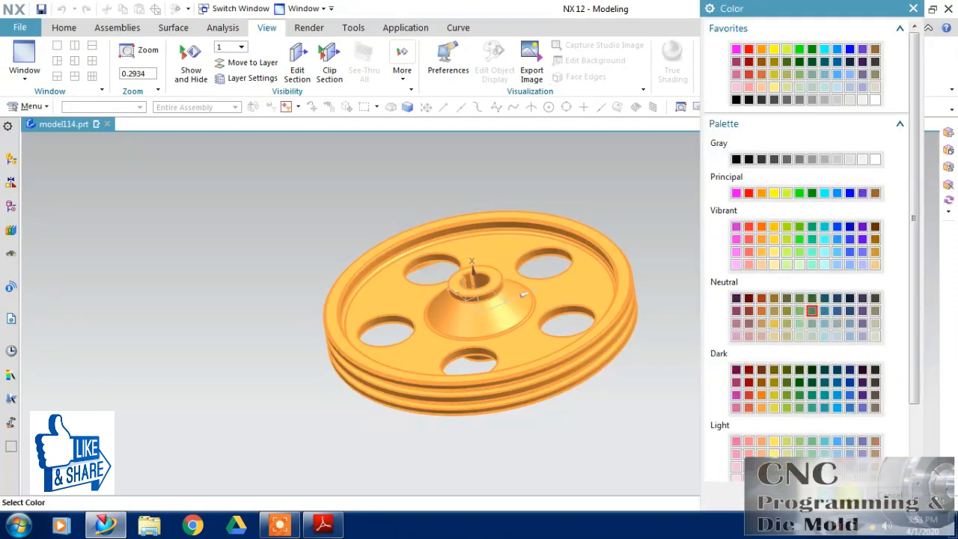
left_click(844, 502)
left_click(795, 405)
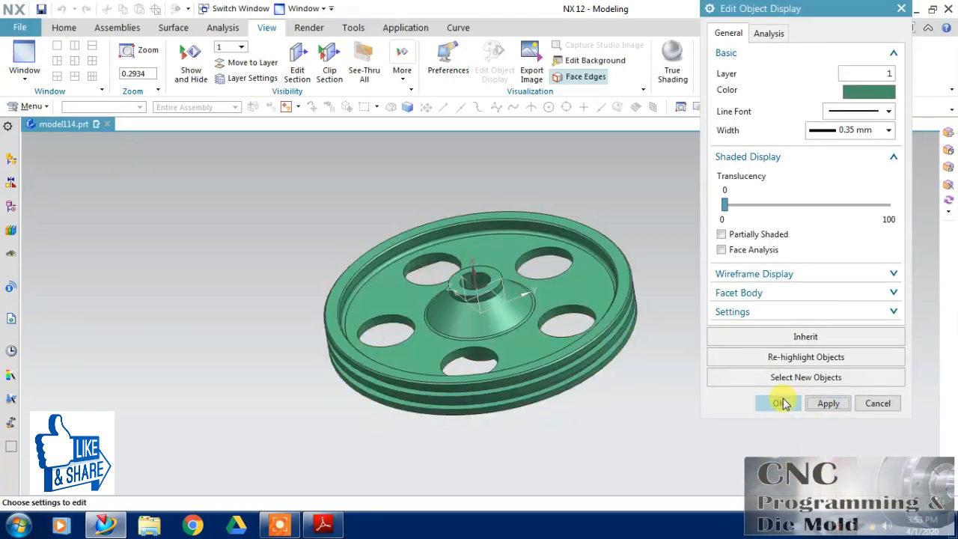
Keep the model's feature history displayed and hide the datum coordinate system
left_click(11, 182)
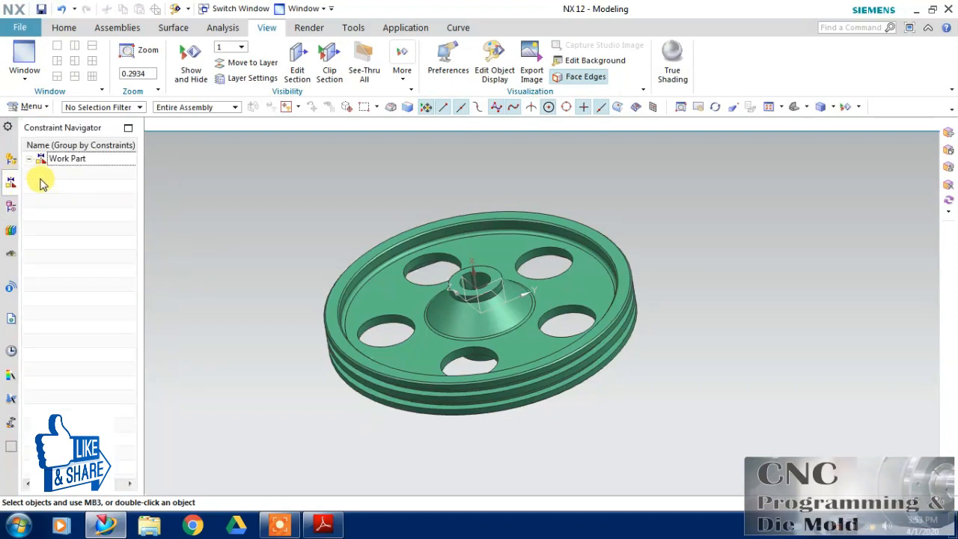
left_click(8, 129)
left_click(36, 162)
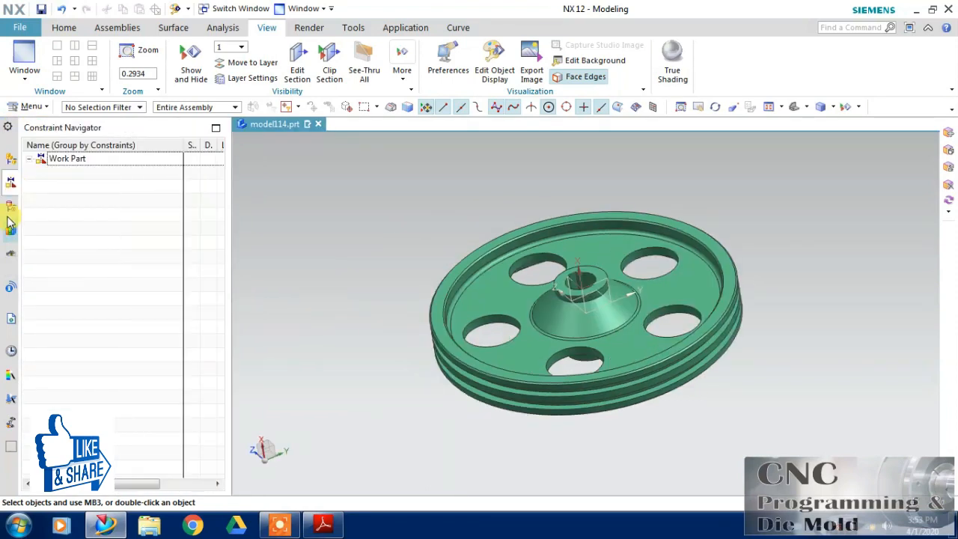
left_click(11, 206)
left_click_drag(227, 188, 164, 218)
right_click(112, 222)
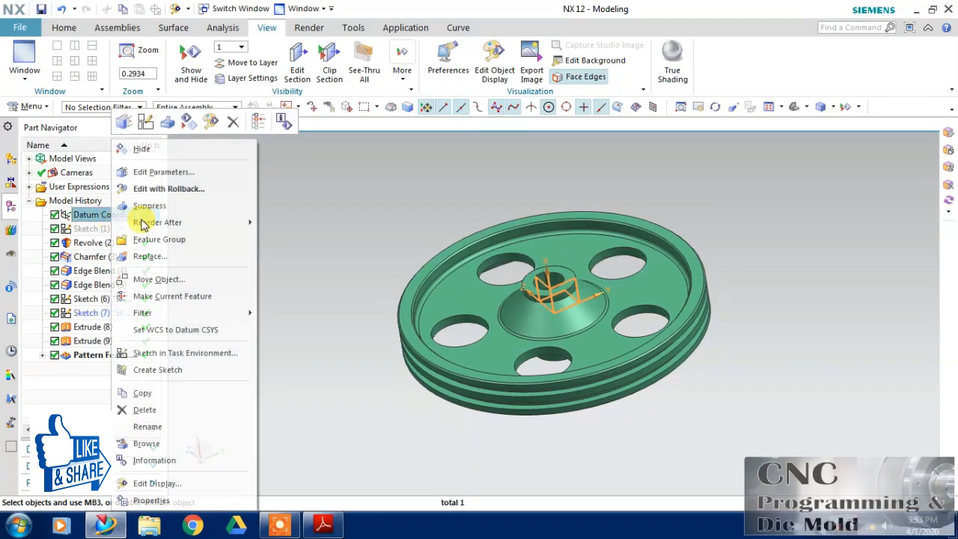
left_click(138, 147)
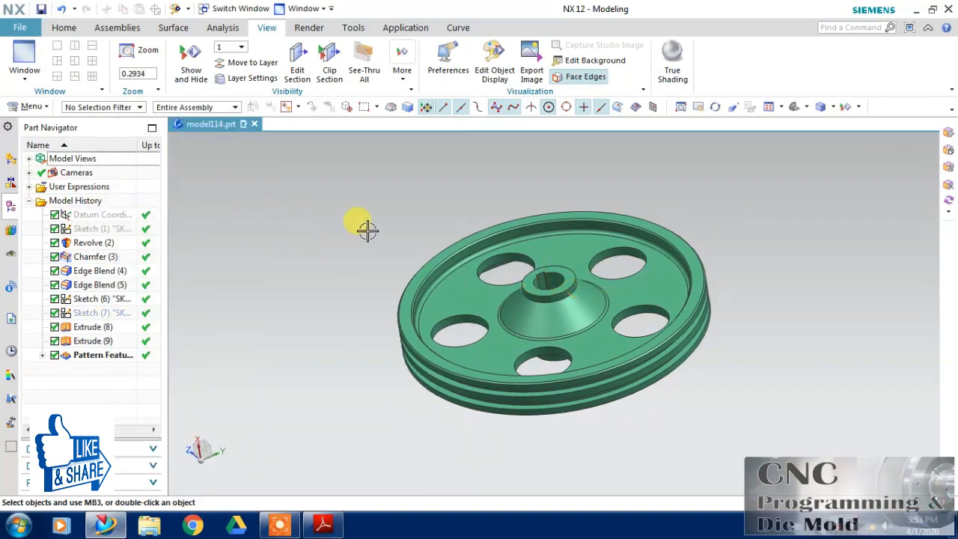
Turn on True Shading and view the wheel standing upright, with its hub side facing at an angle
left_click(672, 64)
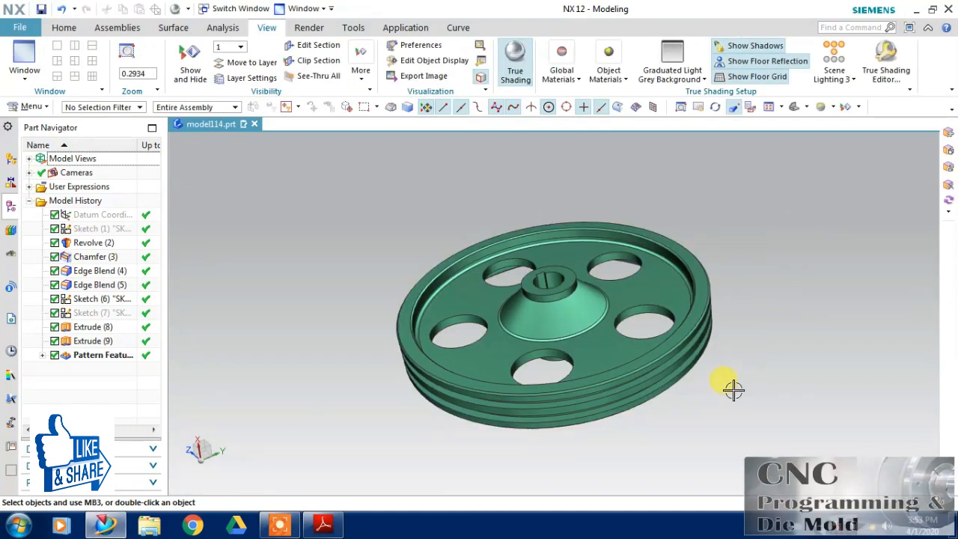
middle_click_drag(764, 253, 815, 246)
scroll(764, 272, "down", 3)
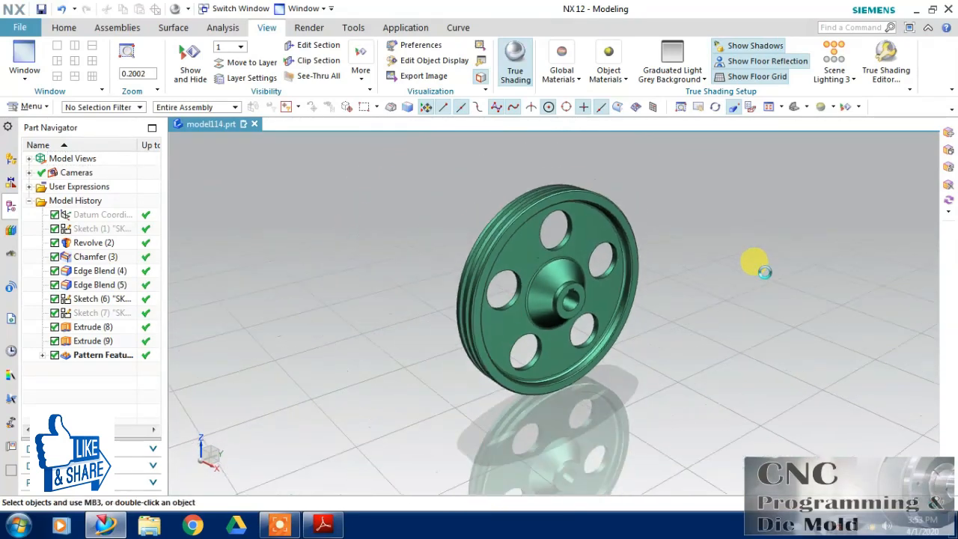
scroll(642, 252, "up", 1)
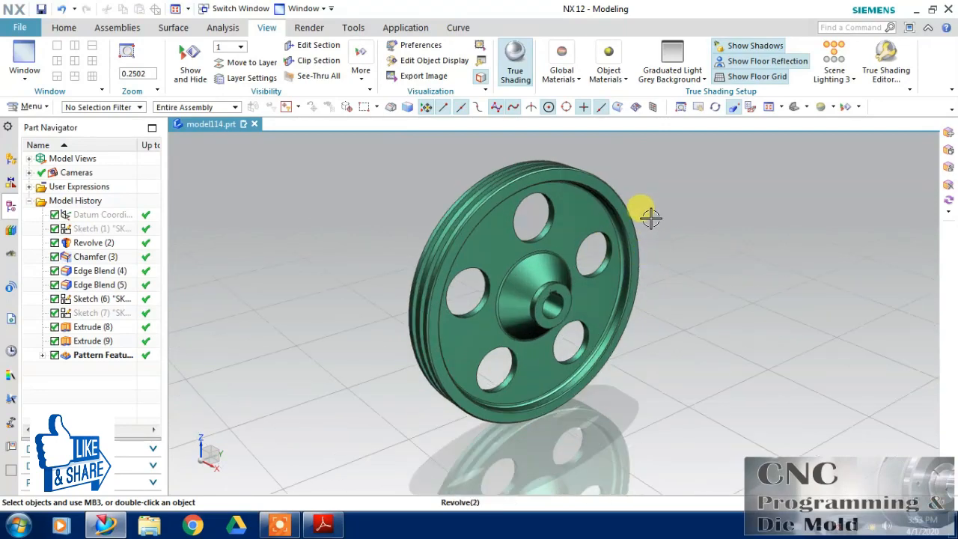
scroll(651, 212, "up", 1)
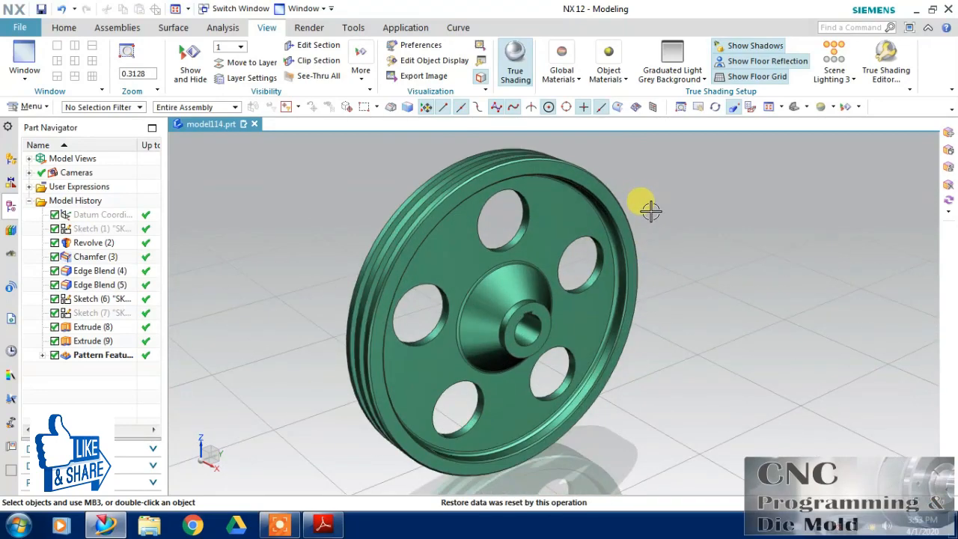